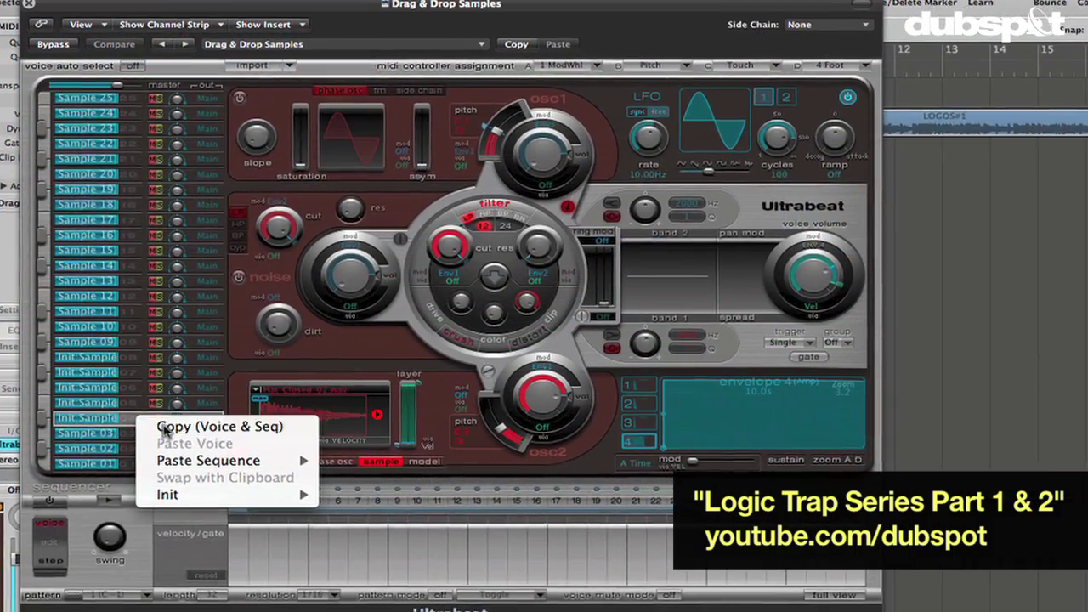
# Step: Copy the selected Init Sample voice with its sequence in Ultrabeat, and select the neighbouring Init Sample voice
pyautogui.click(164, 427)
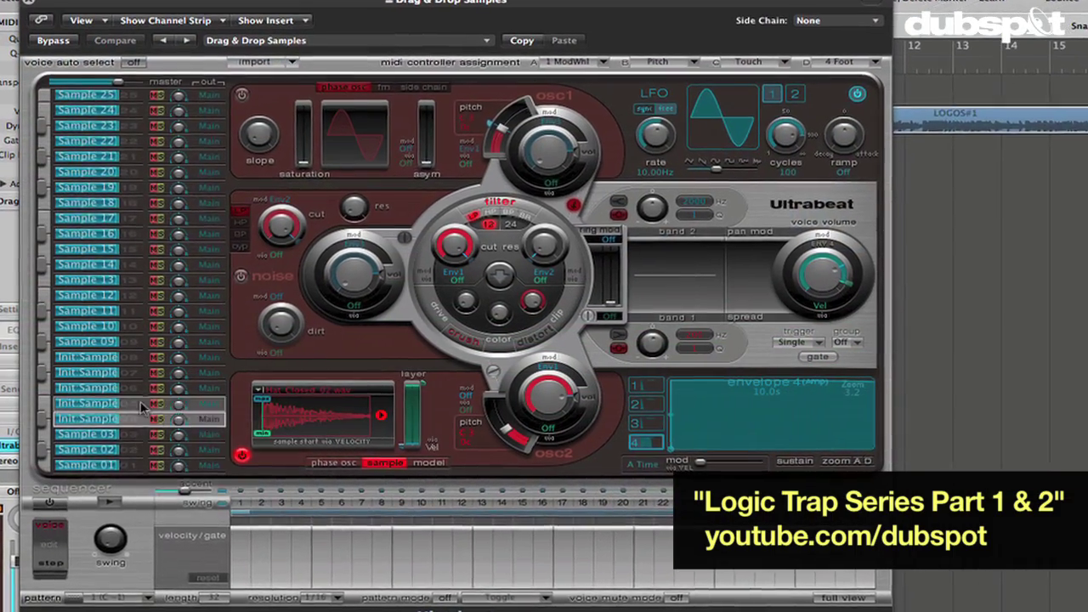
pyautogui.click(94, 402)
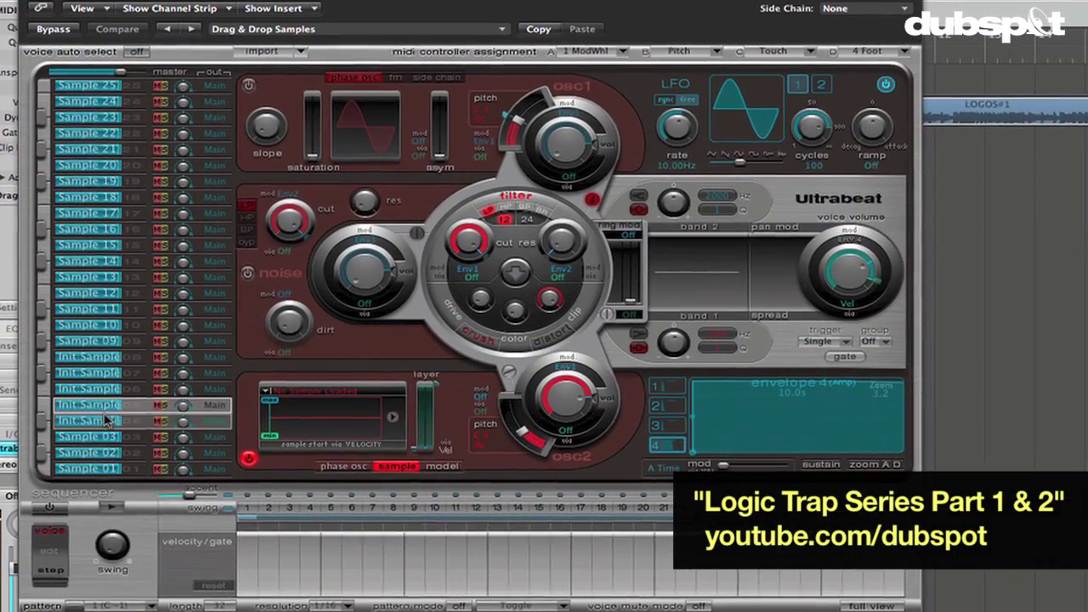
pyautogui.click(106, 419)
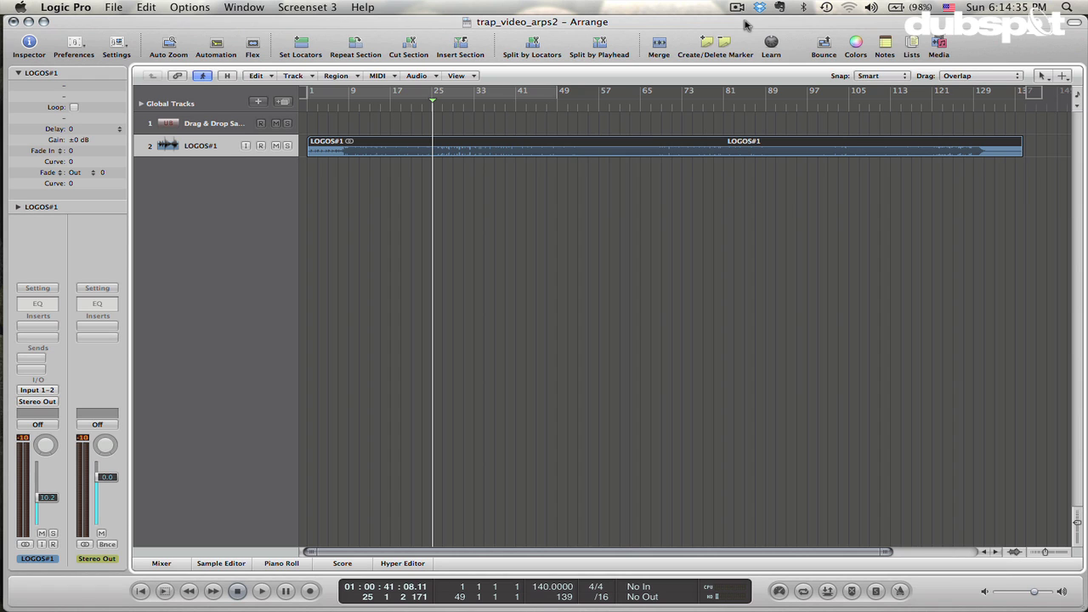
# Step: Delete the LOGOS#1 audio region and its track from the arrangement
pyautogui.press('super+8')
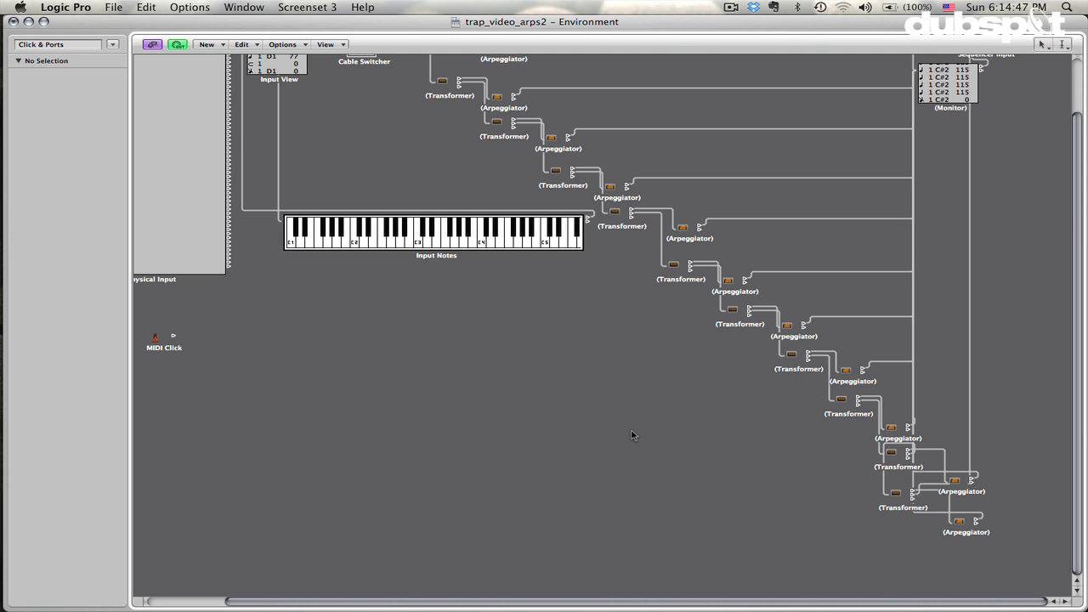
pyautogui.press('super+1')
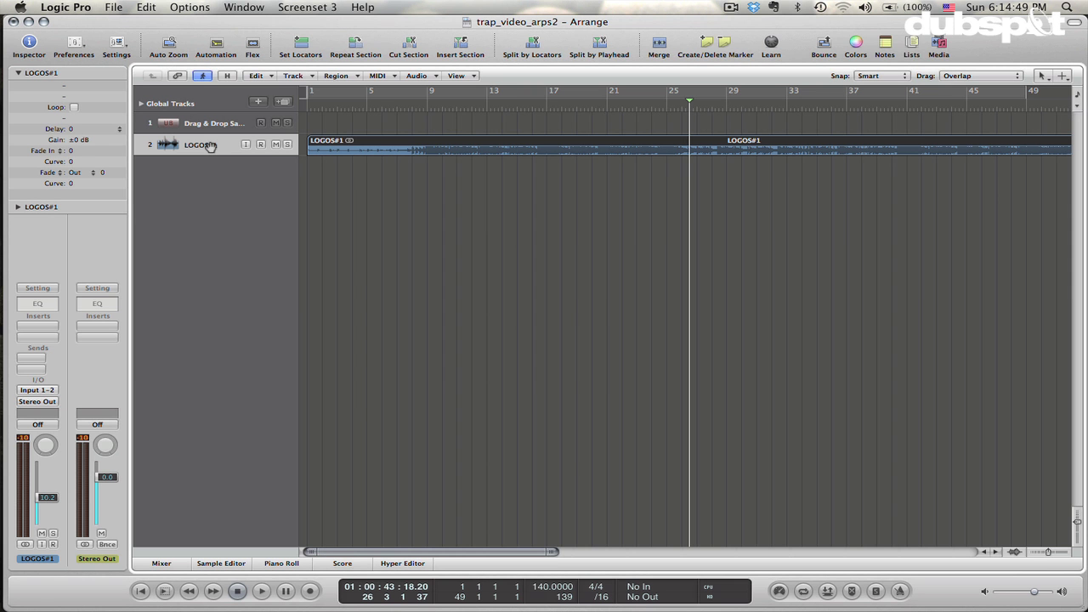
pyautogui.press('Delete')
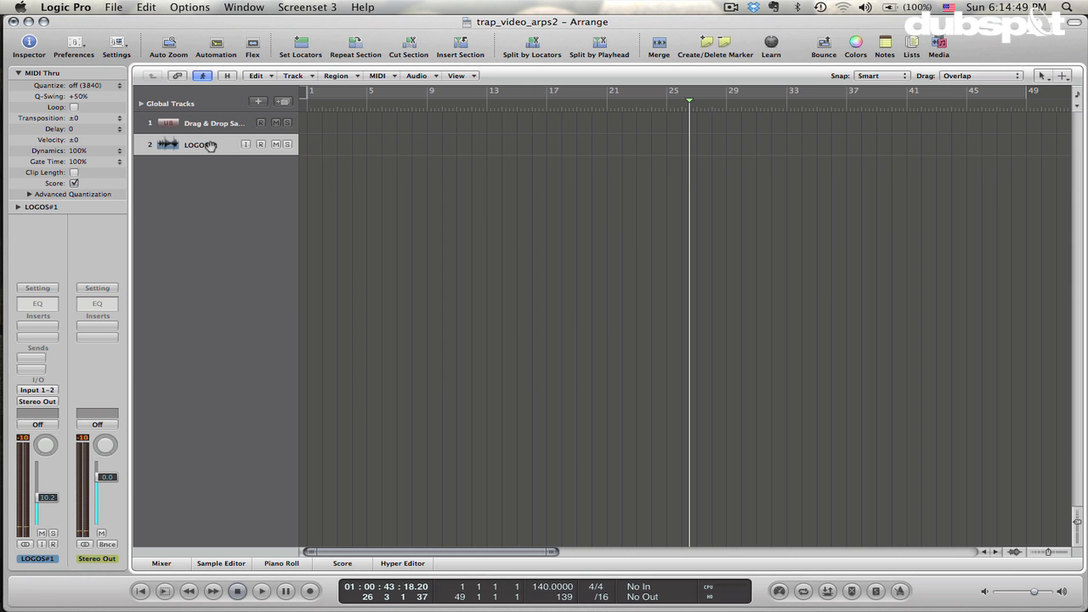
pyautogui.press('super+BackSpace')
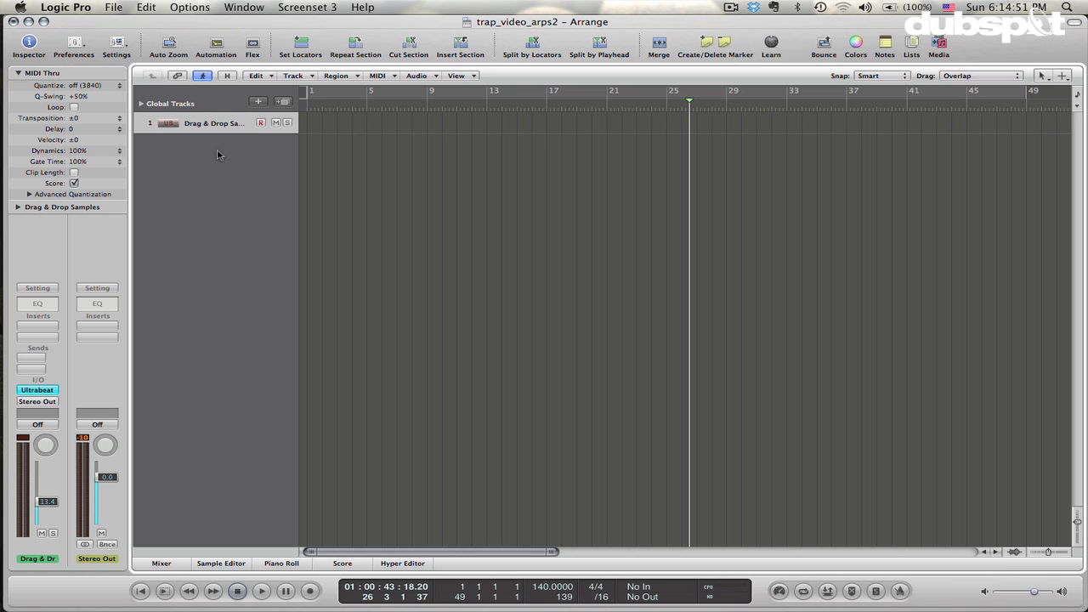
# Step: Play the project from the start to audition the Drag & Drop Samples kit, and return the playhead to bar 1
pyautogui.press('Return')
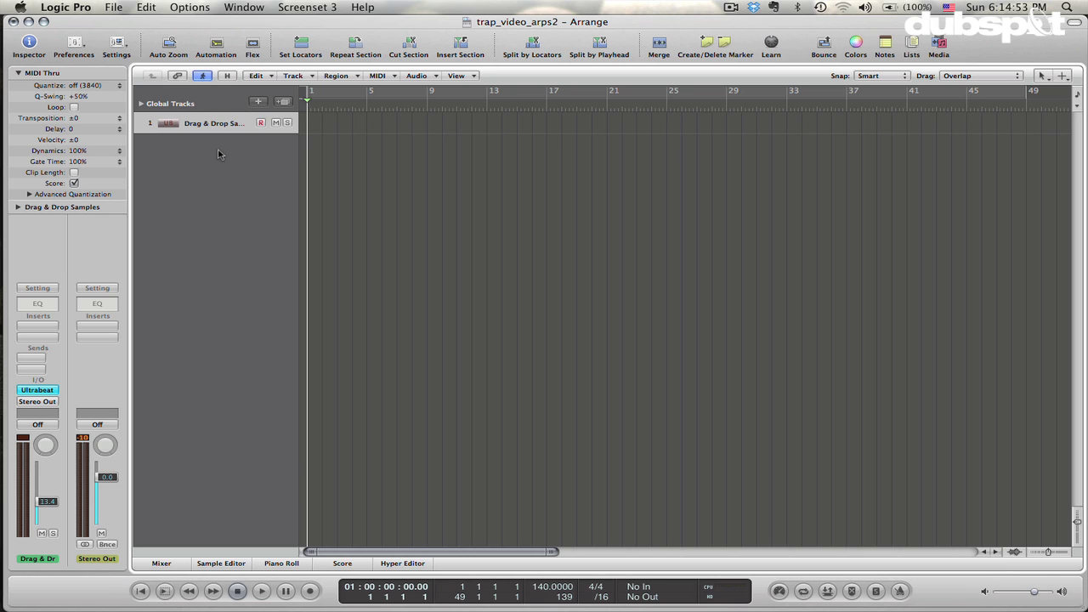
pyautogui.press('space')
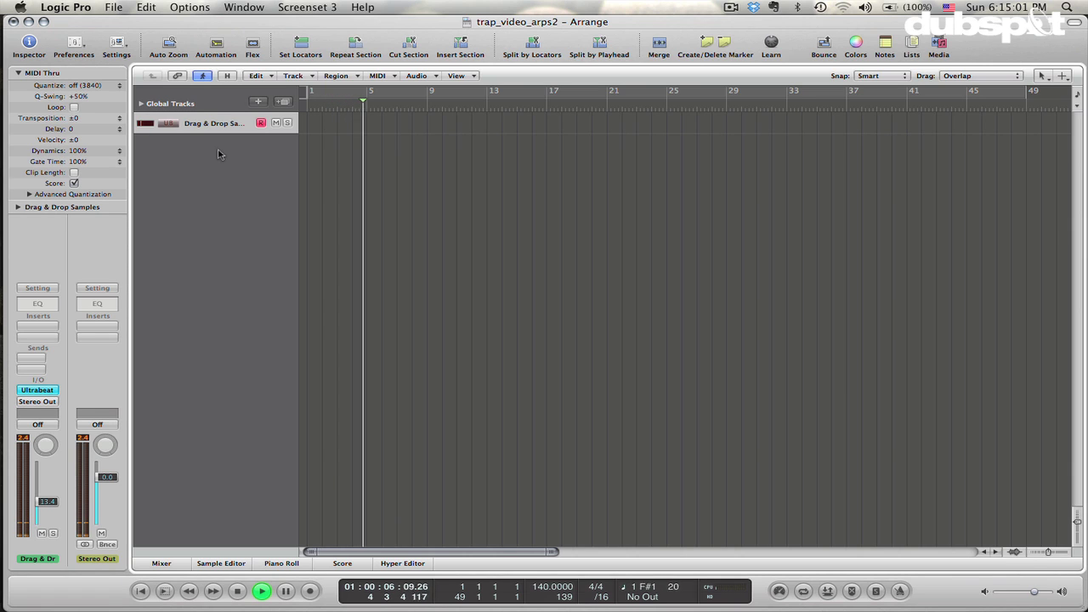
pyautogui.press('space')
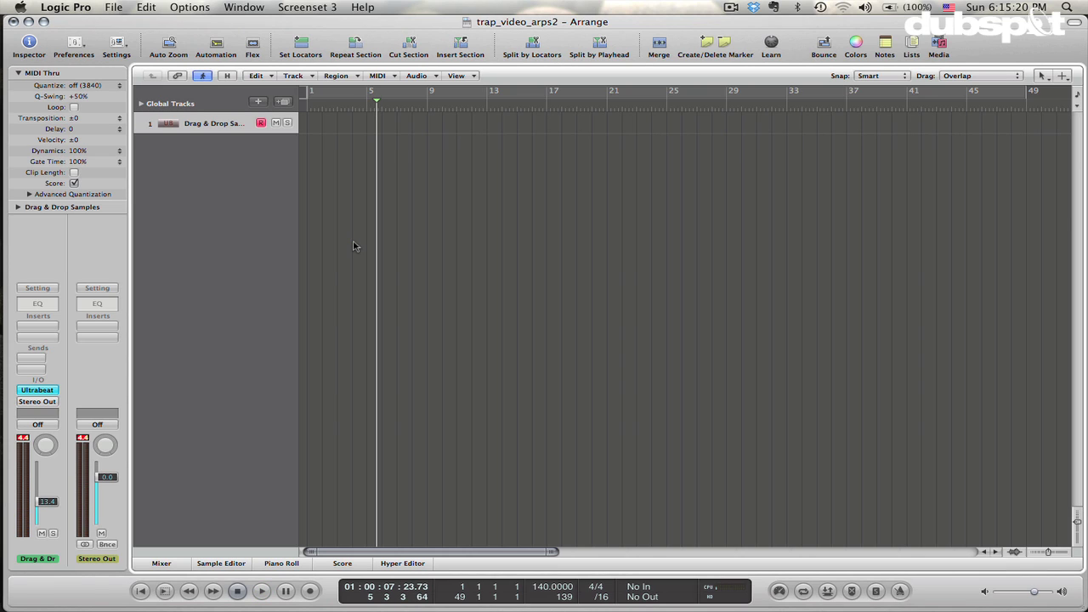
pyautogui.press('Return')
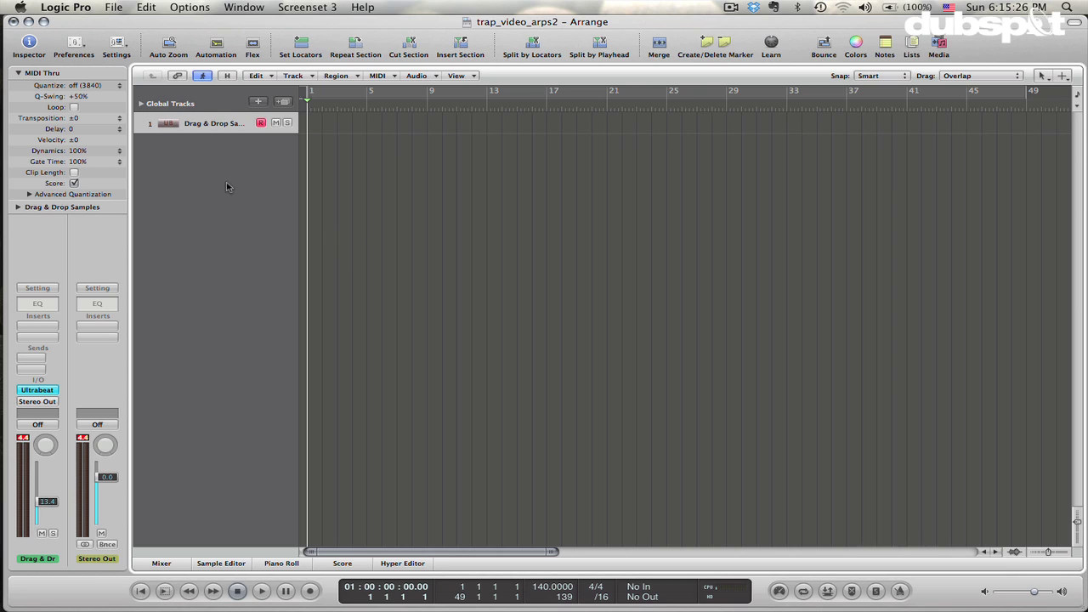
# Step: Add a second software instrument track and load the es2_808boom channel strip setting from the basses category
pyautogui.doubleClick(202, 160)
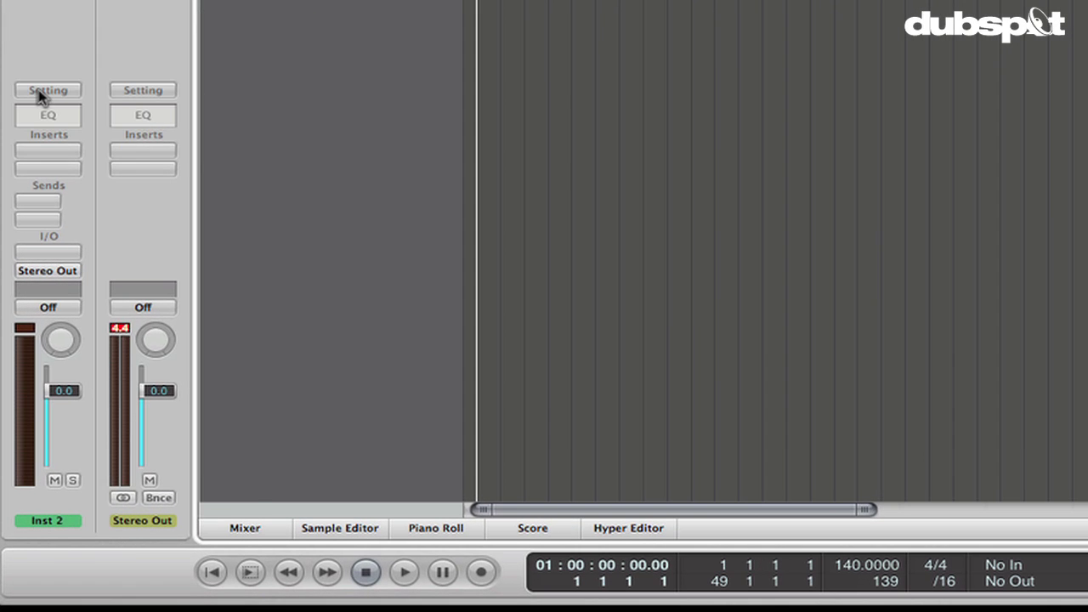
pyautogui.click(39, 91)
pyautogui.moveTo(122, 208)
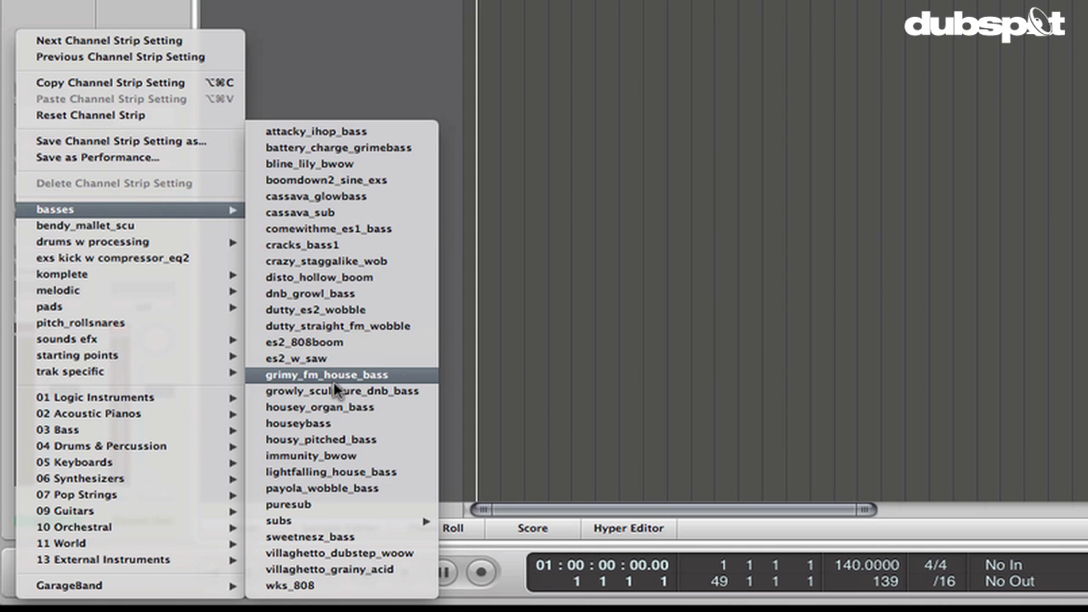
pyautogui.click(321, 343)
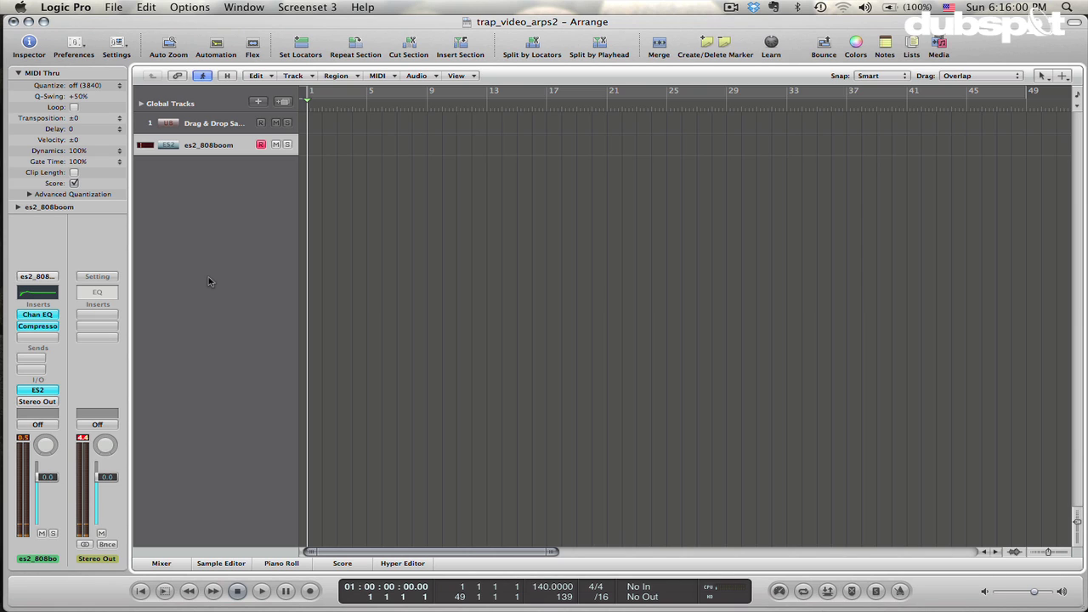
# Step: Rename the Drag & Drop Samples track as "ultrabeat trap kit"
pyautogui.click(197, 124)
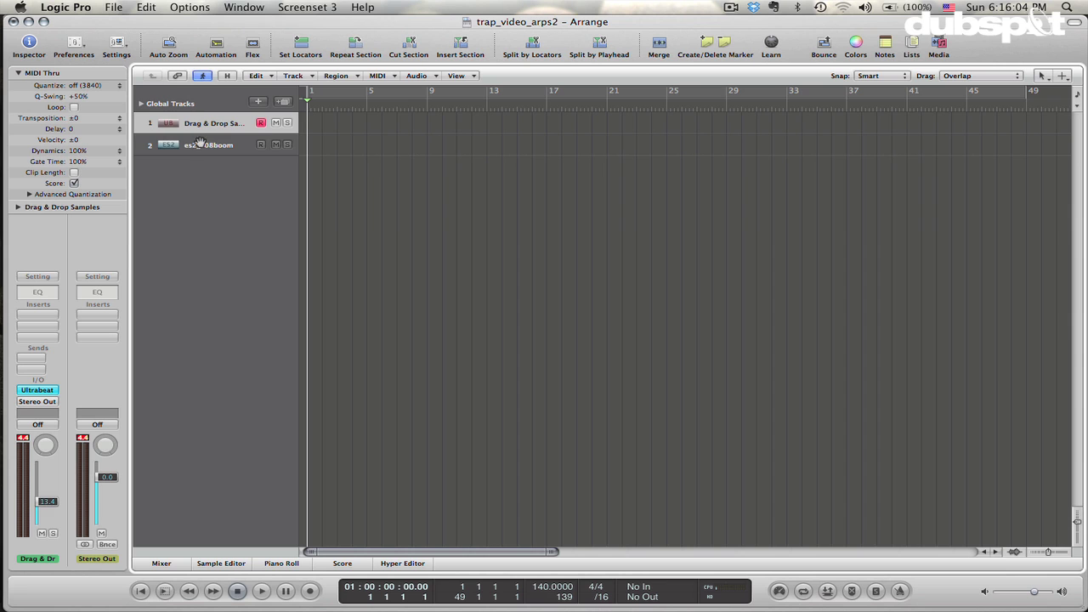
pyautogui.click(200, 146)
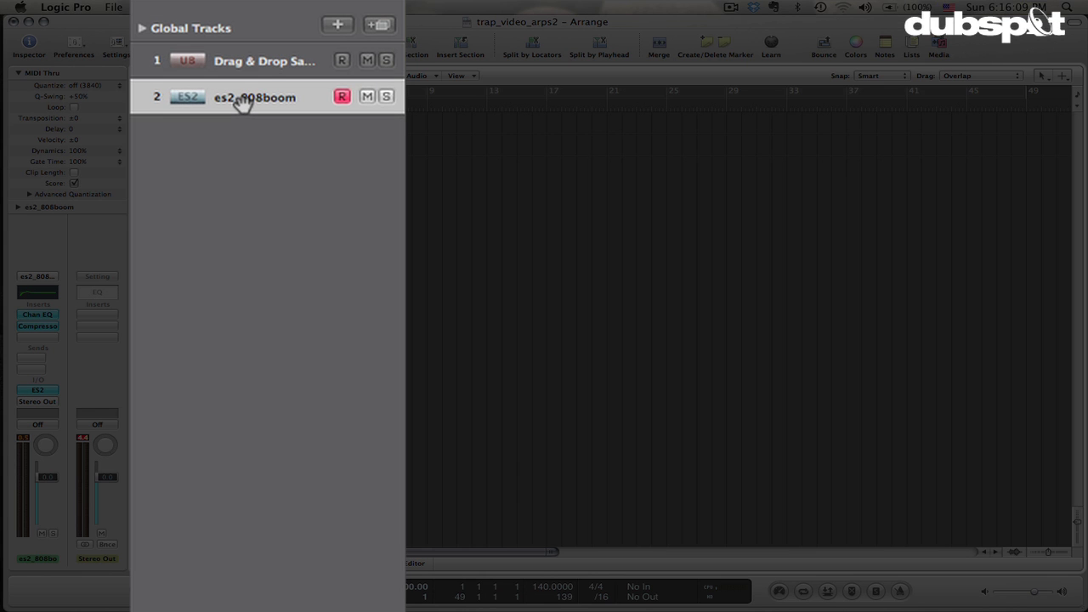
pyautogui.doubleClick(266, 68)
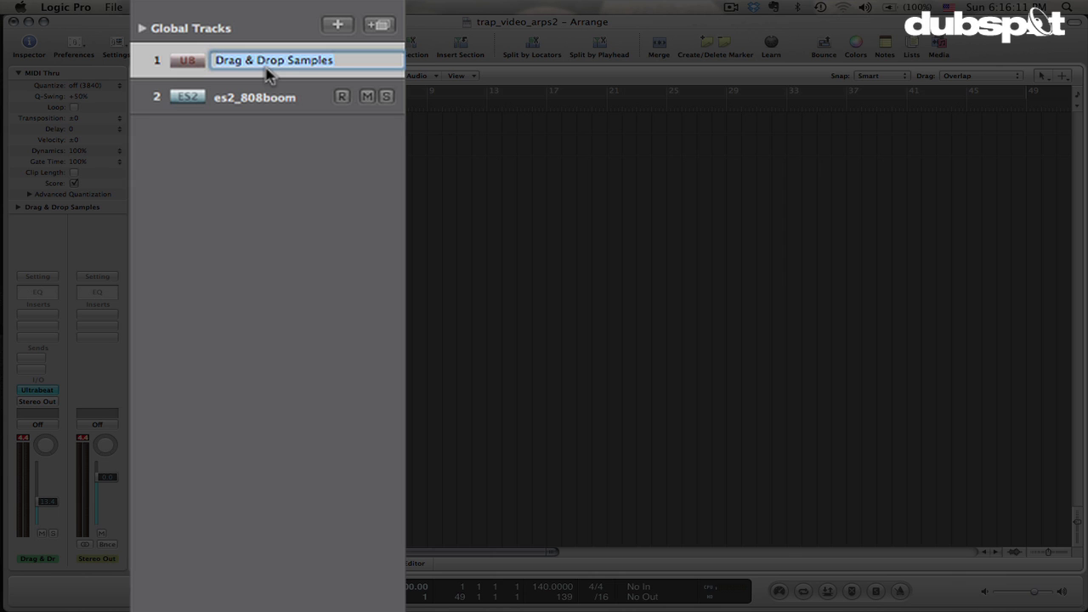
pyautogui.write('ultrabeat tra')
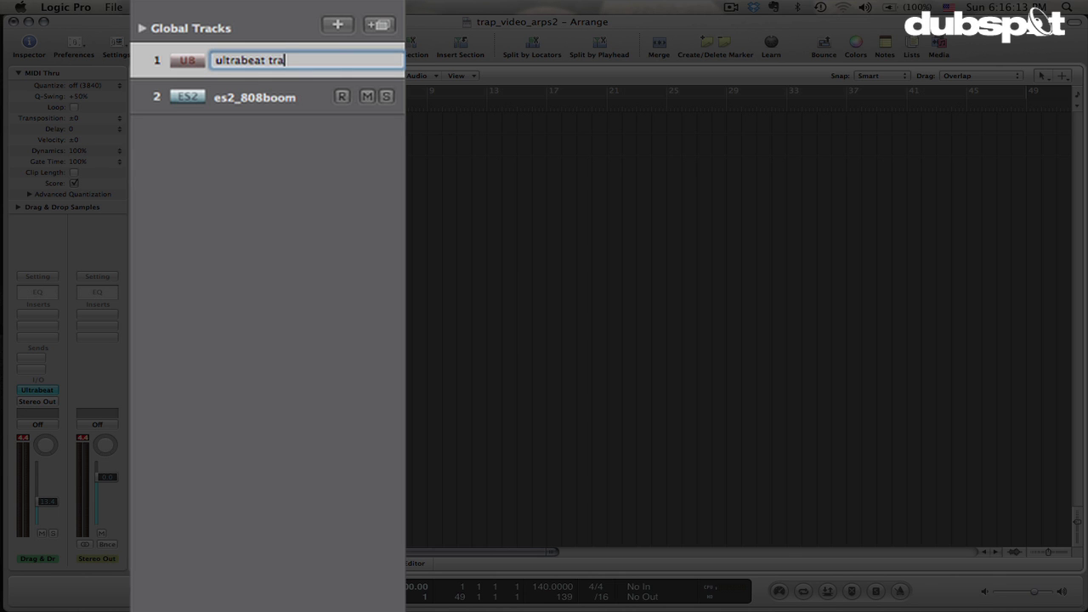
pyautogui.write('p kit')
pyautogui.press('Return')
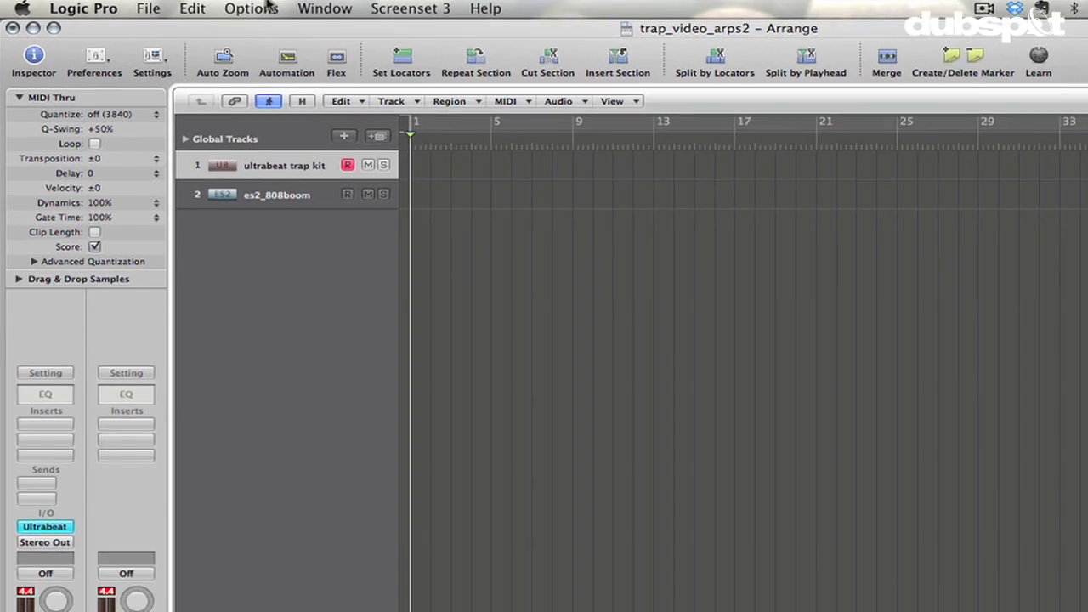
# Step: Open the Environment window on its Mixer layer and clear the channel strip selection
pyautogui.click(244, 7)
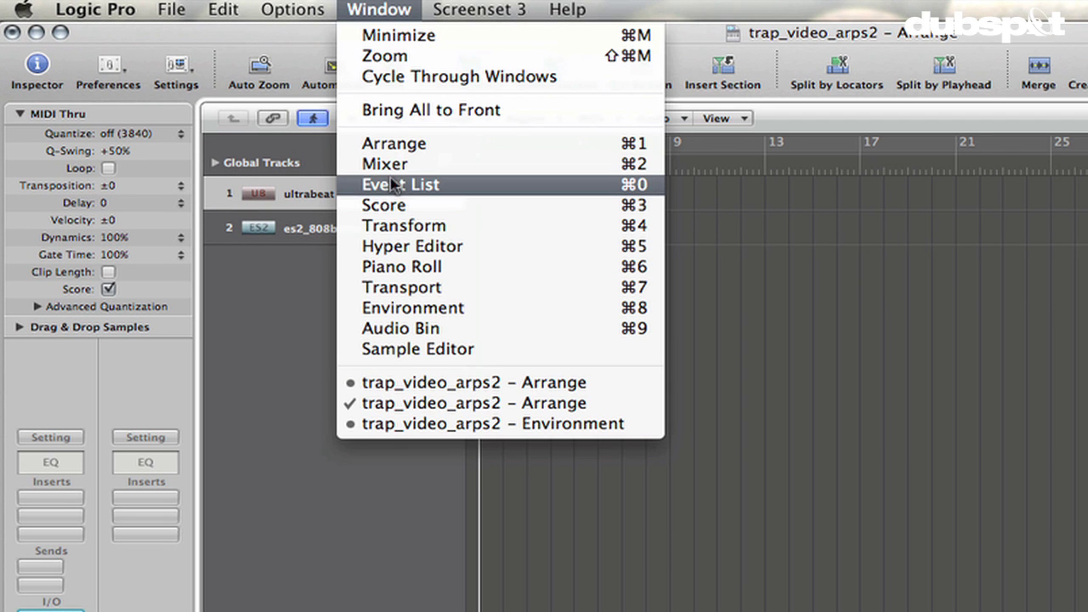
pyautogui.click(436, 307)
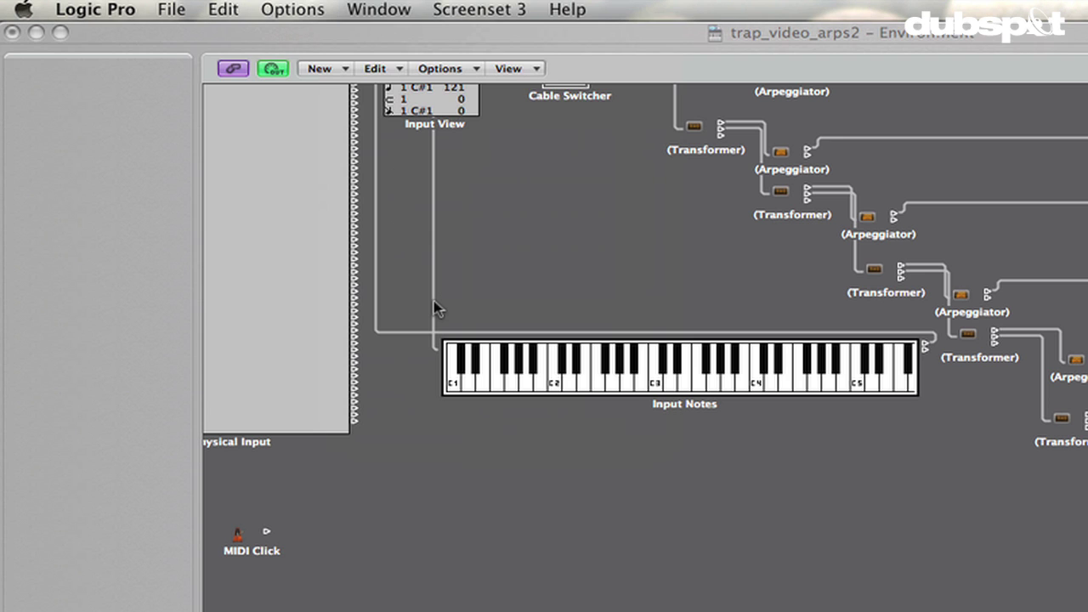
pyautogui.click(172, 69)
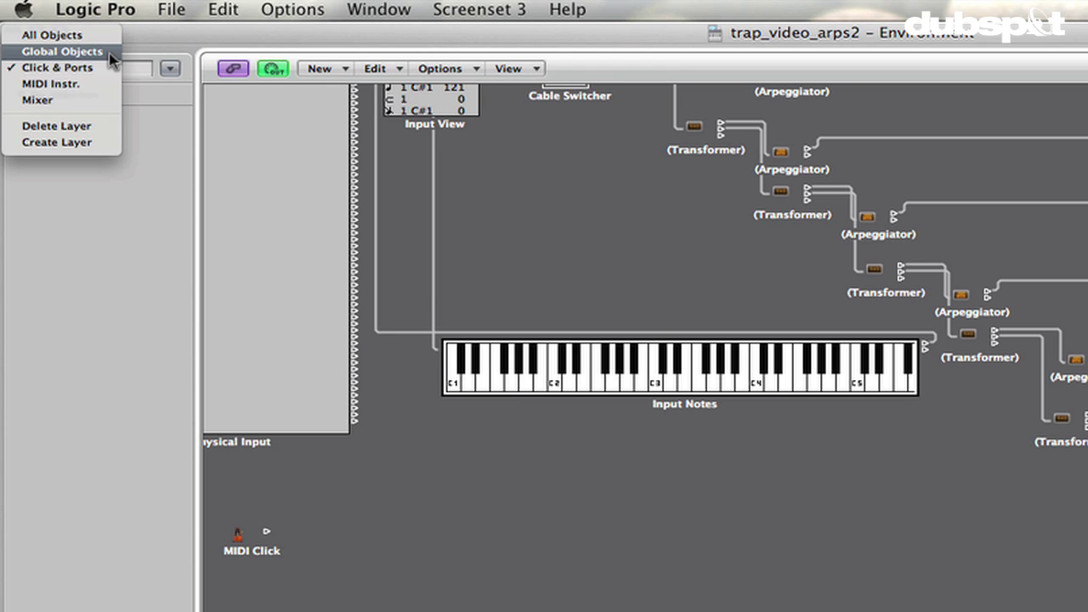
pyautogui.click(82, 100)
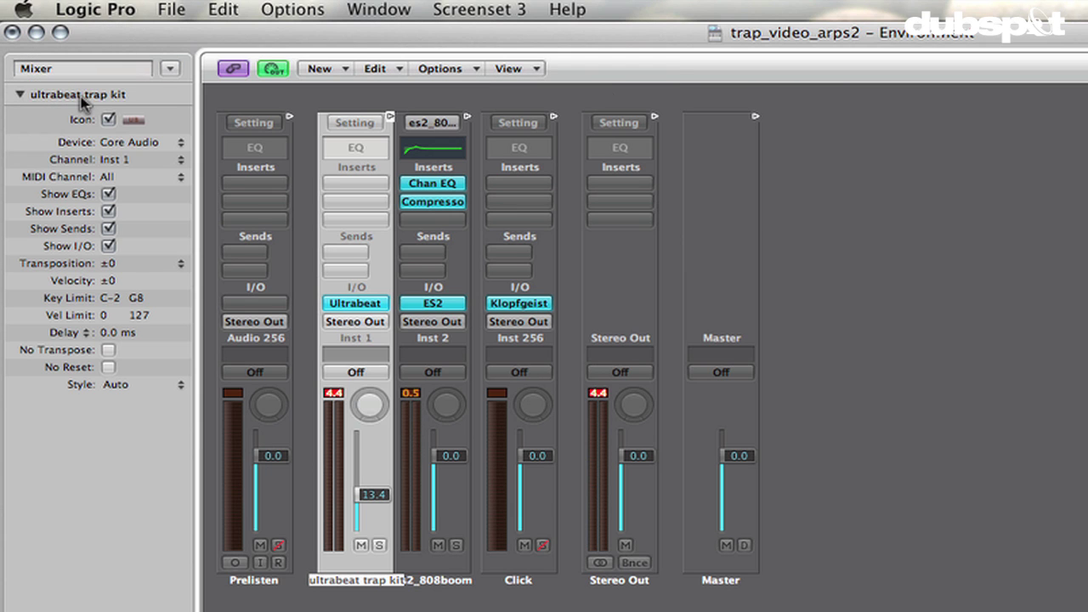
pyautogui.click(503, 600)
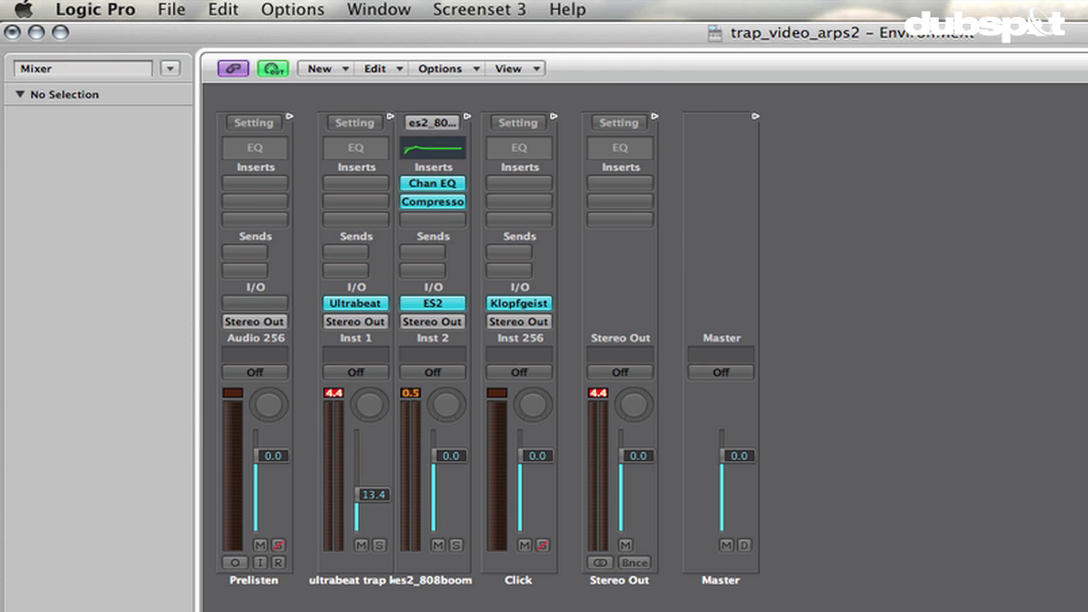
# Step: Create a Mapped Instrument and place it below the ultrabeat trap kit channel strip
pyautogui.click(317, 68)
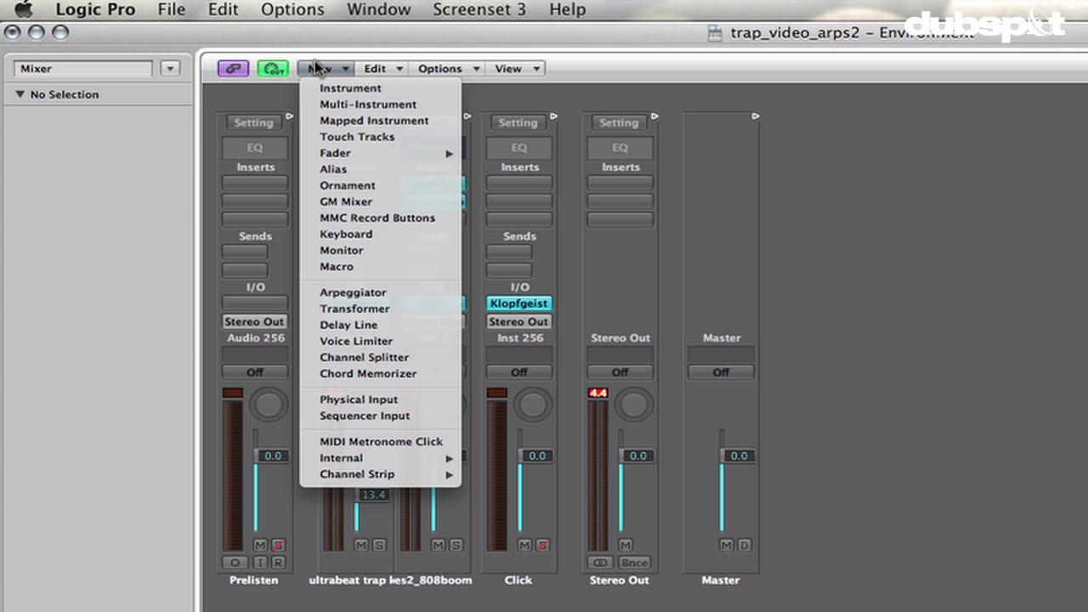
pyautogui.click(352, 125)
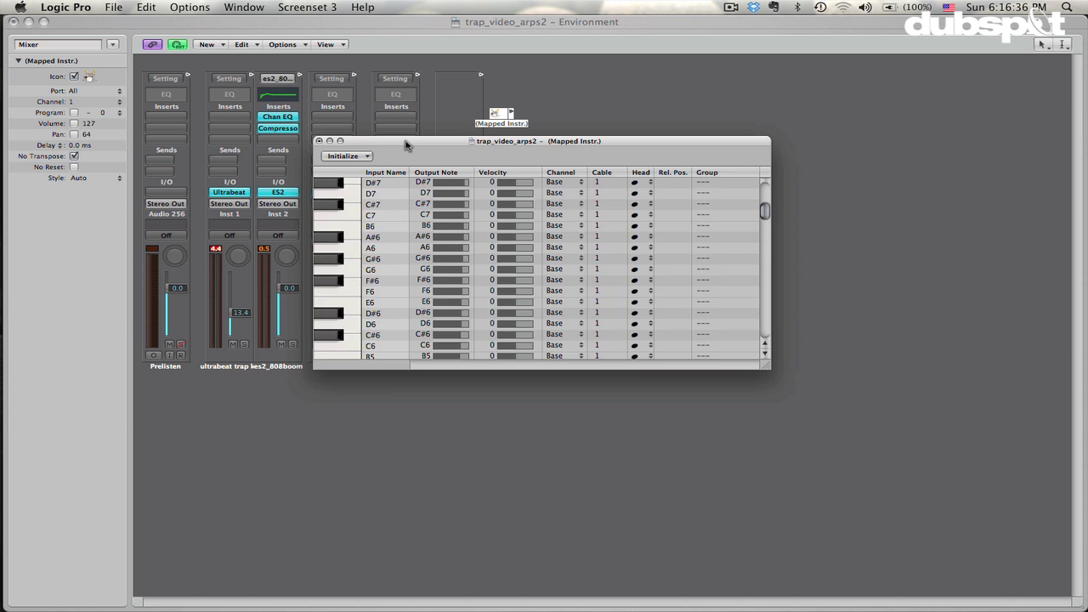
pyautogui.moveTo(405, 144); pyautogui.dragTo(666, 94)
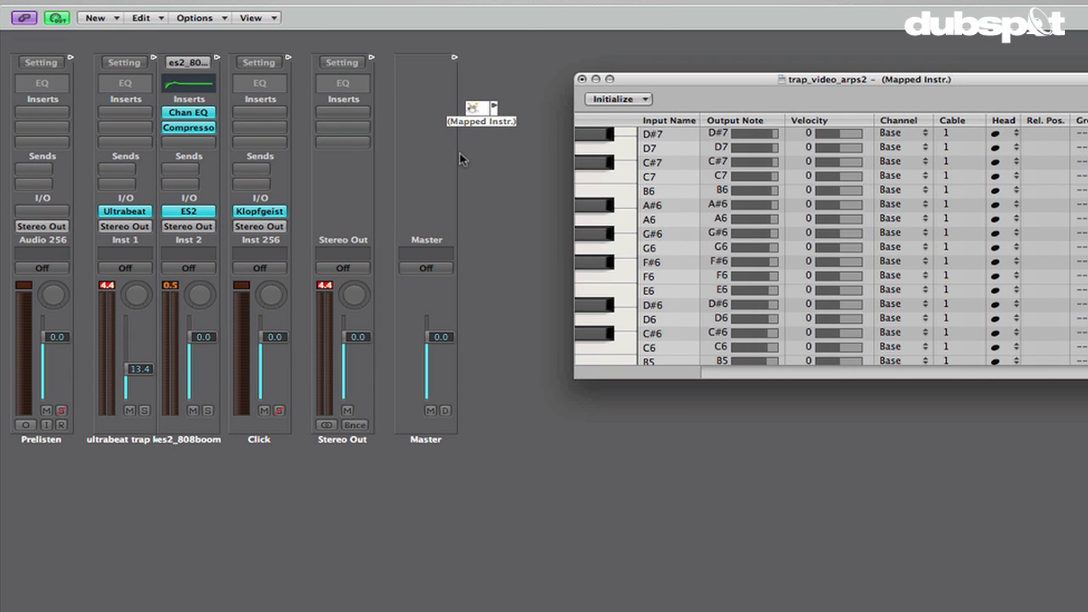
pyautogui.moveTo(474, 109); pyautogui.dragTo(150, 564)
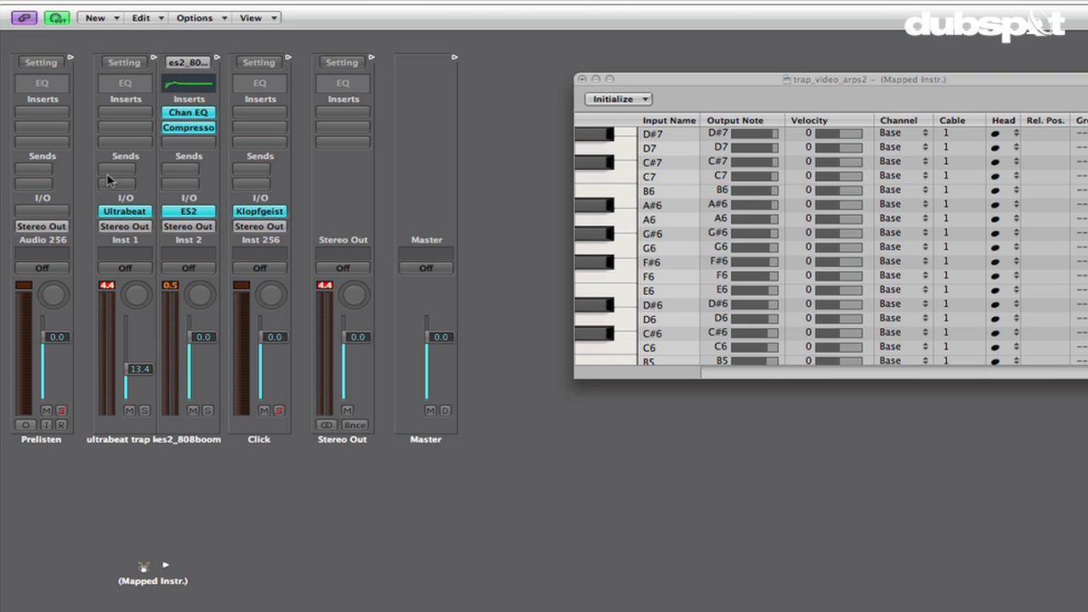
# Step: Create two Monitor objects, place them side by side above the Mapped Instrument, and close the note mapping window
pyautogui.click(96, 15)
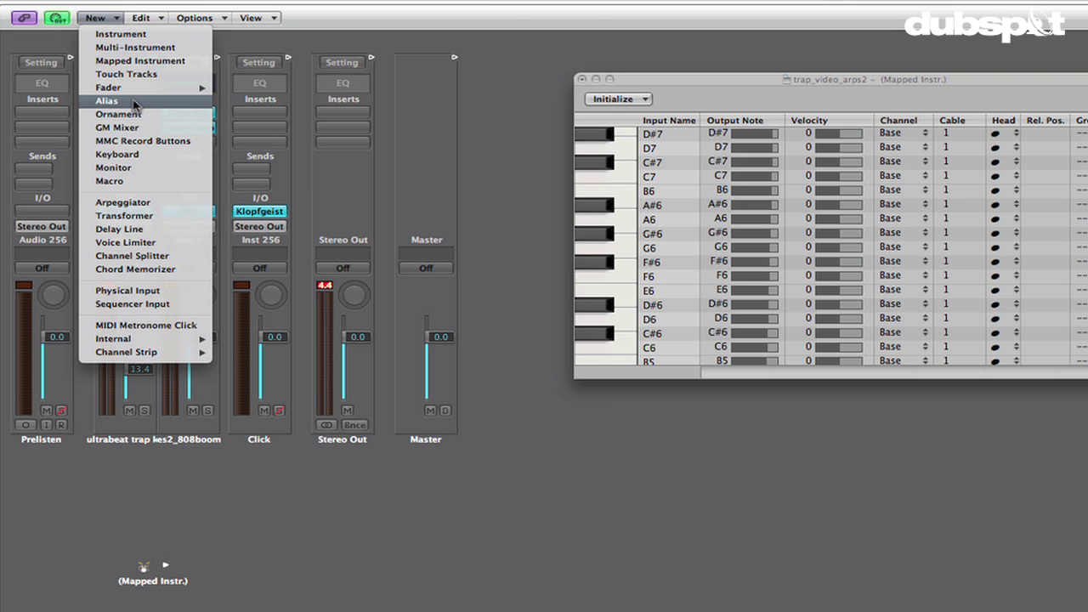
pyautogui.click(136, 167)
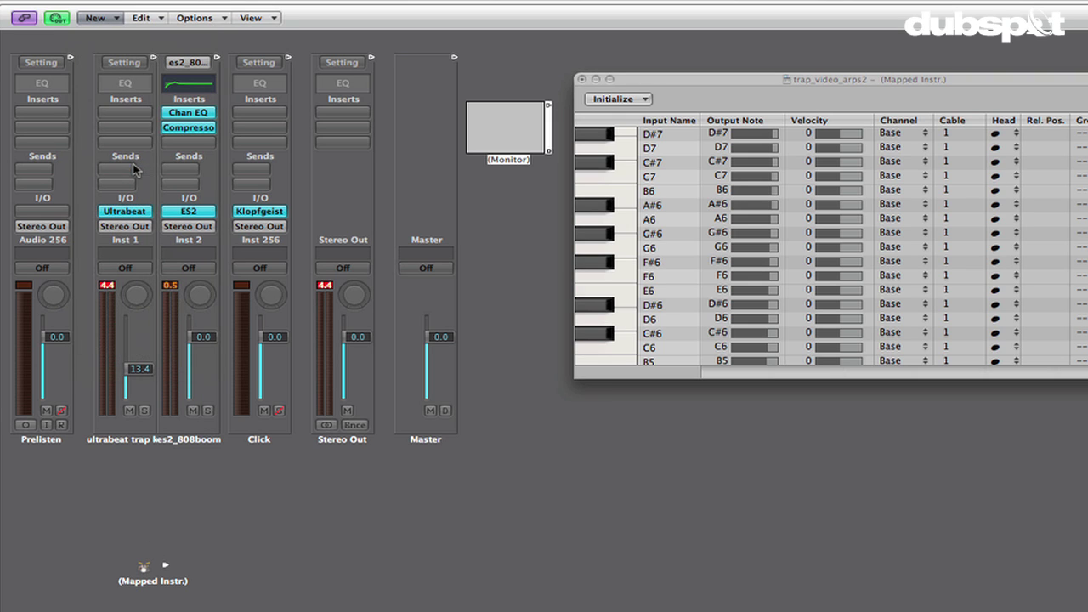
pyautogui.click(99, 18)
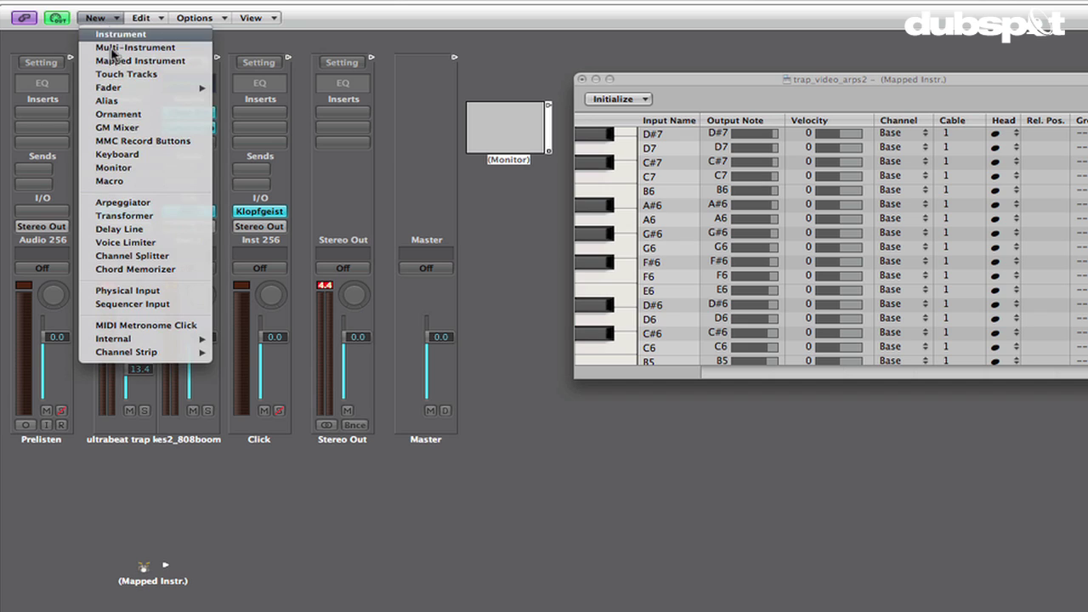
pyautogui.click(127, 174)
pyautogui.moveTo(522, 162); pyautogui.dragTo(142, 516)
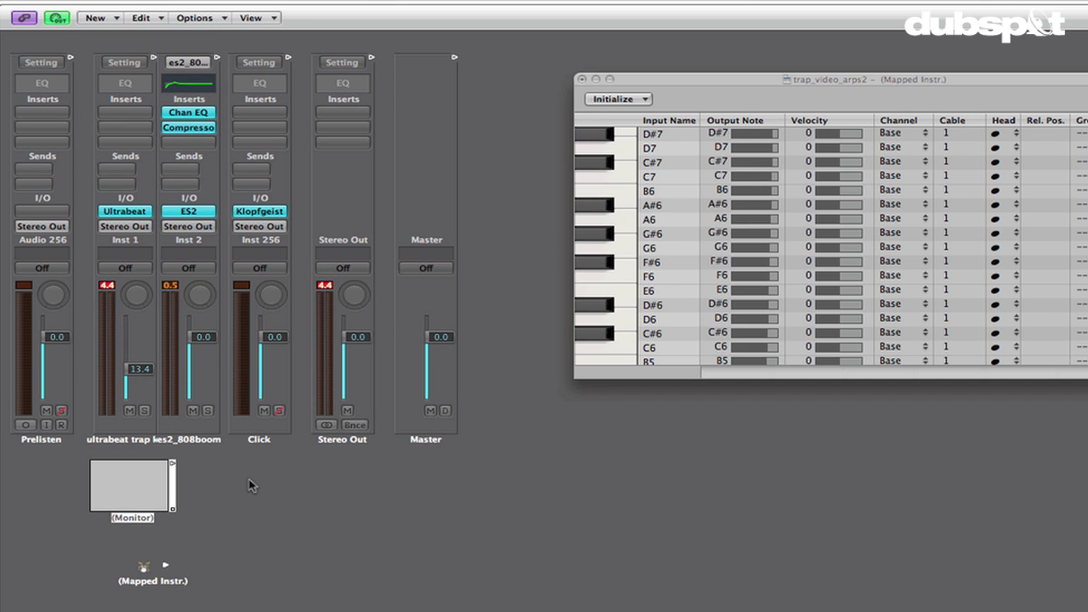
pyautogui.click(581, 79)
pyautogui.moveTo(619, 161); pyautogui.dragTo(228, 530)
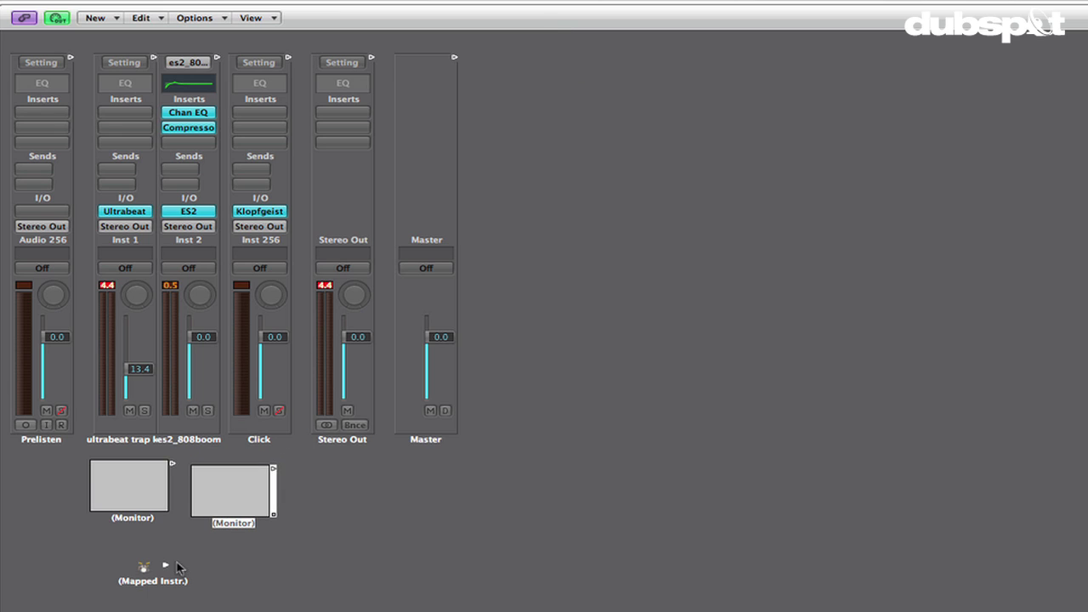
# Step: Cable the Mapped Instrument's output to the first Monitor without removing the channel's port setting
pyautogui.moveTo(166, 568); pyautogui.dragTo(112, 500)
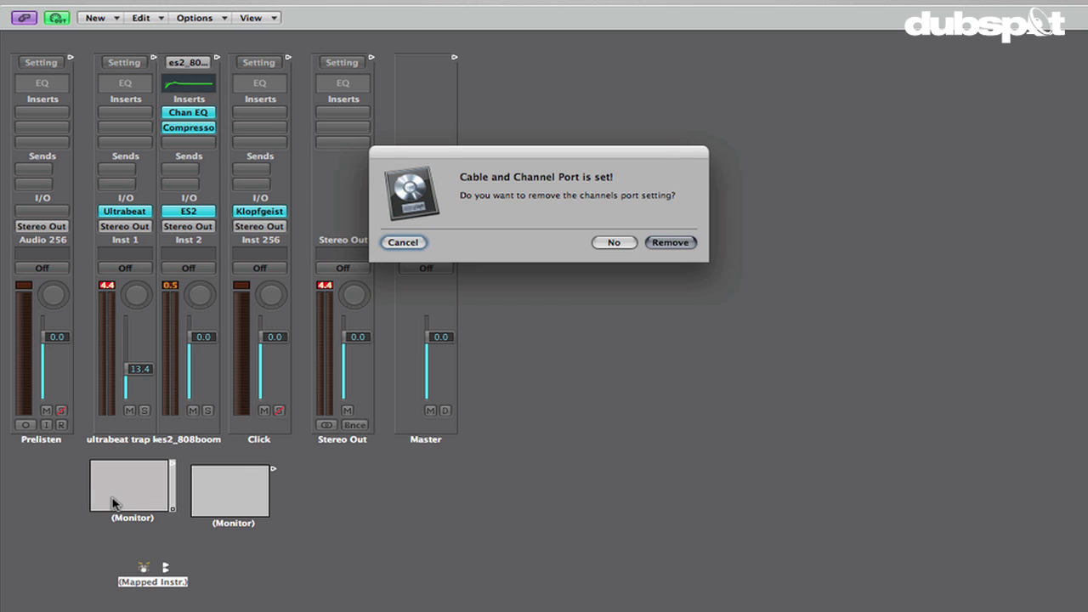
pyautogui.click(615, 243)
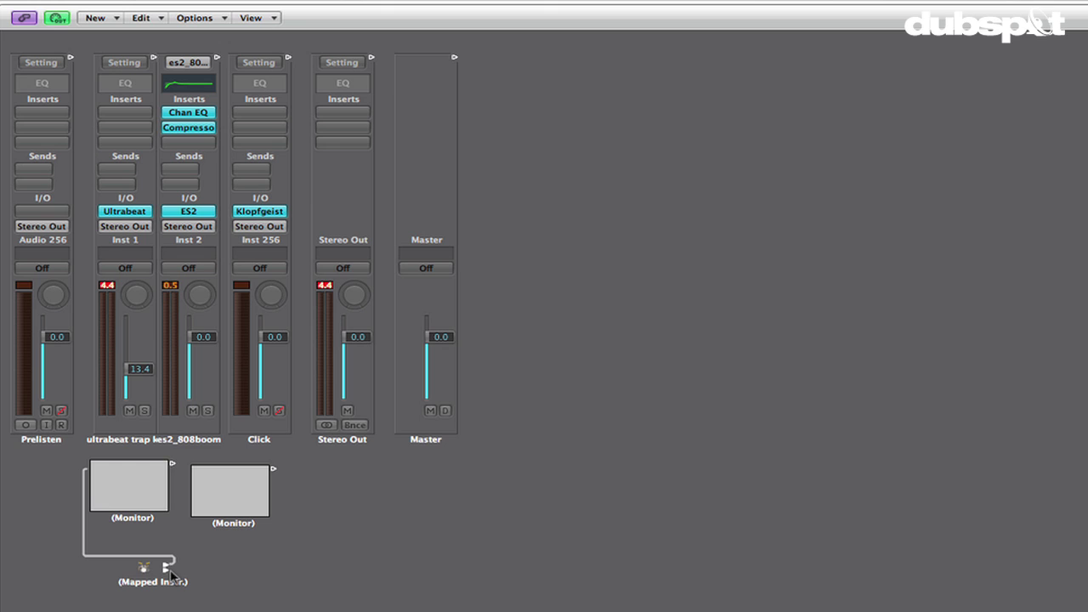
# Step: Cable the Mapped Instrument's second output to the second Monitor, and the two Monitors to the ultrabeat trap kit and es2_808boom channel strips
pyautogui.moveTo(167, 566); pyautogui.dragTo(225, 503)
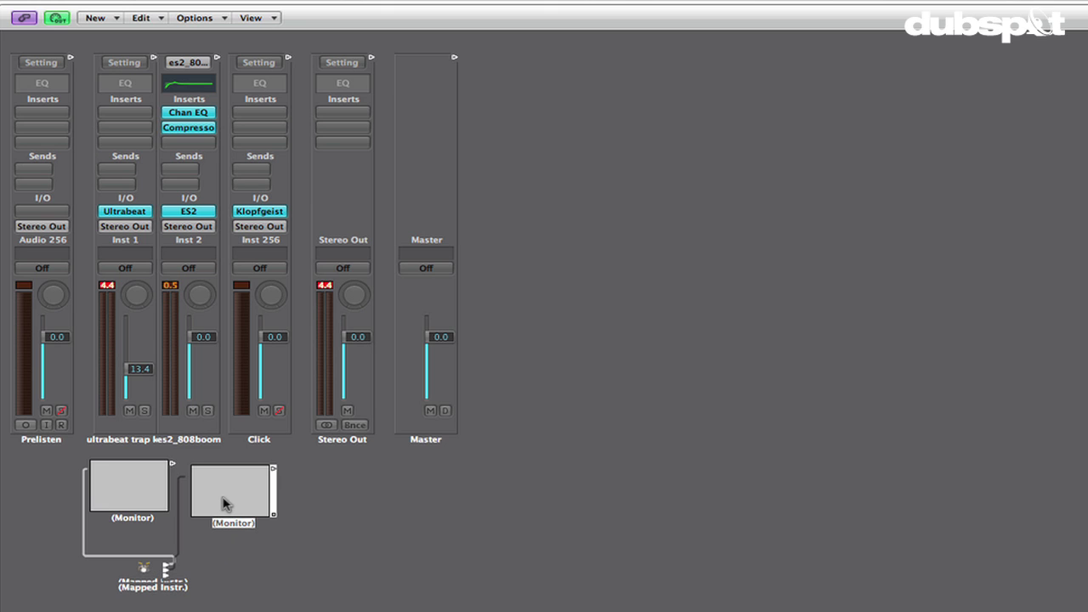
pyautogui.click(225, 571)
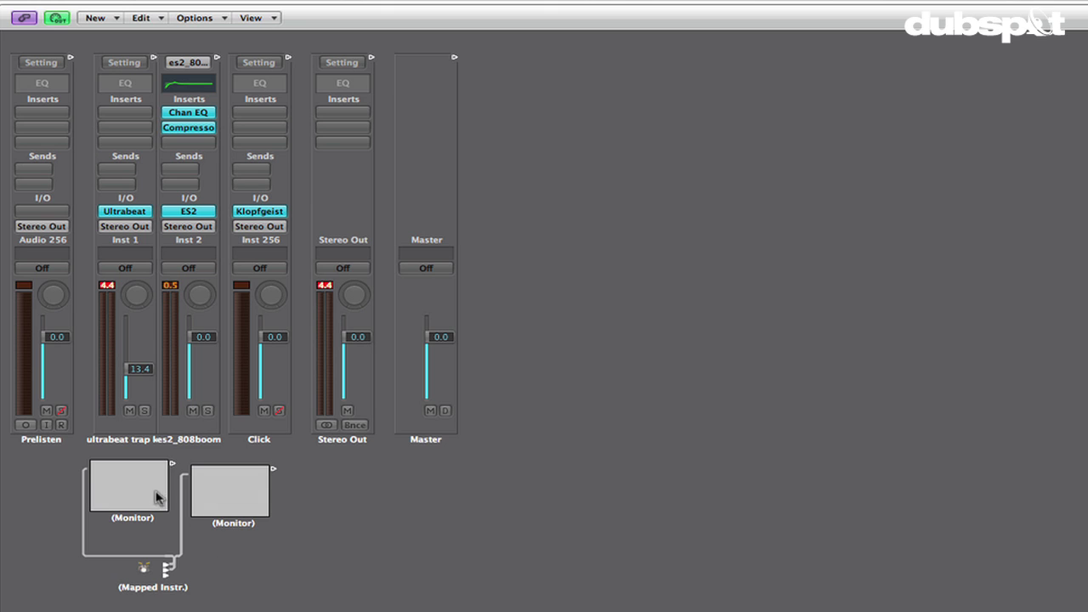
pyautogui.moveTo(235, 524); pyautogui.dragTo(228, 520)
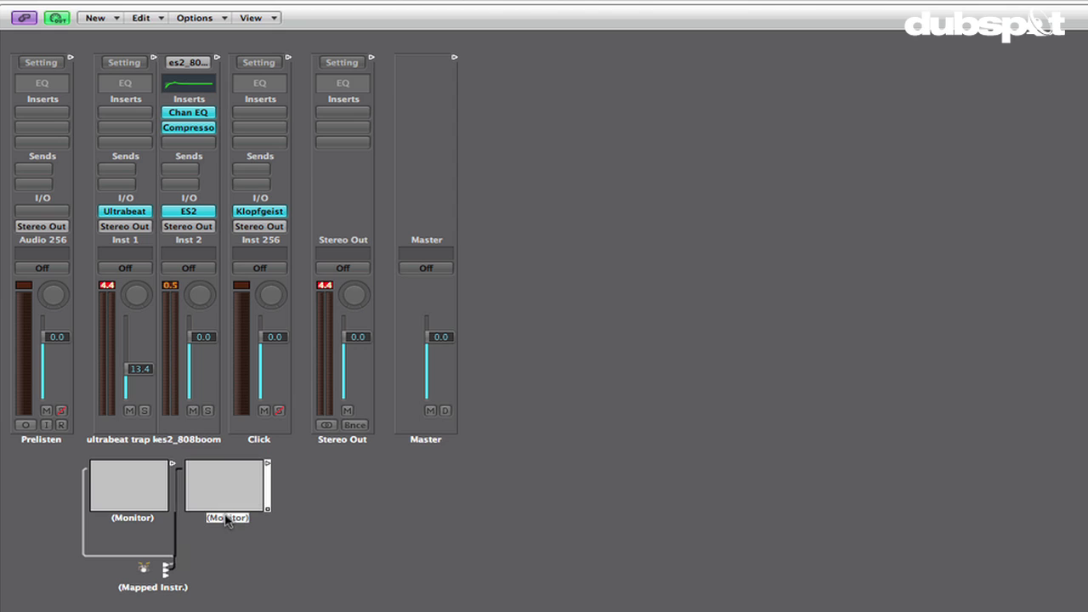
pyautogui.moveTo(172, 464); pyautogui.dragTo(127, 433)
pyautogui.moveTo(267, 463); pyautogui.dragTo(181, 429)
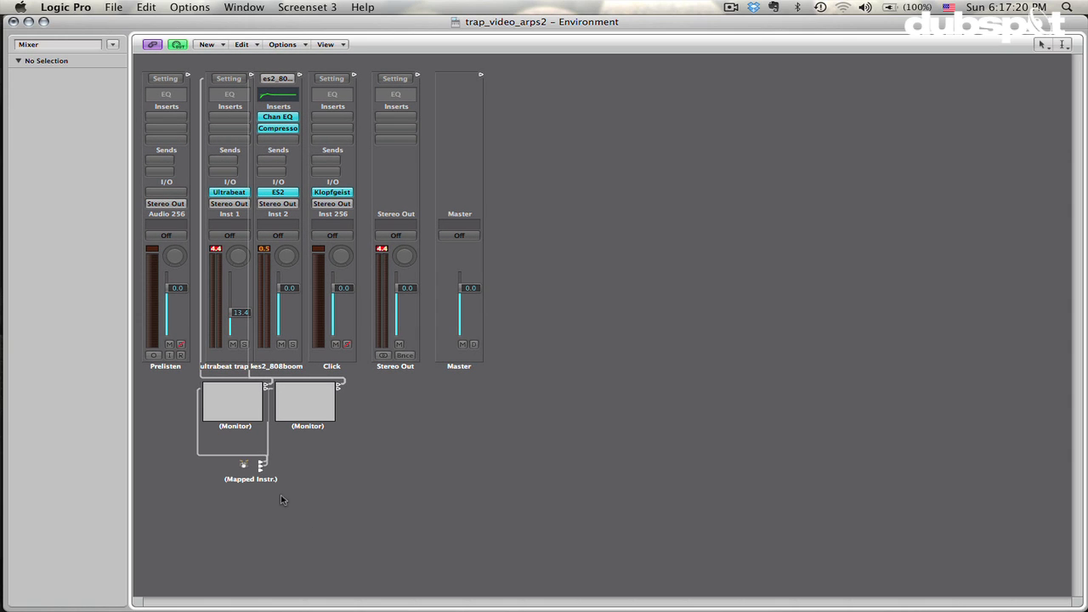
# Step: Open the Mapped Instrument's note mapping window and look through its input names from the upper octaves down to the toms
pyautogui.doubleClick(244, 466)
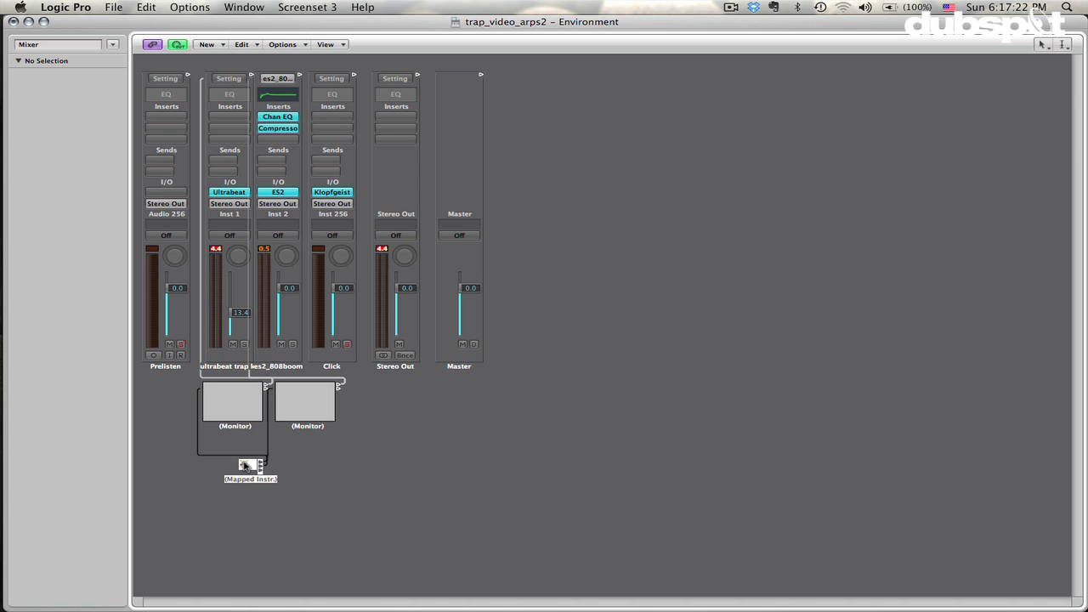
pyautogui.scroll(1, 774, 147)
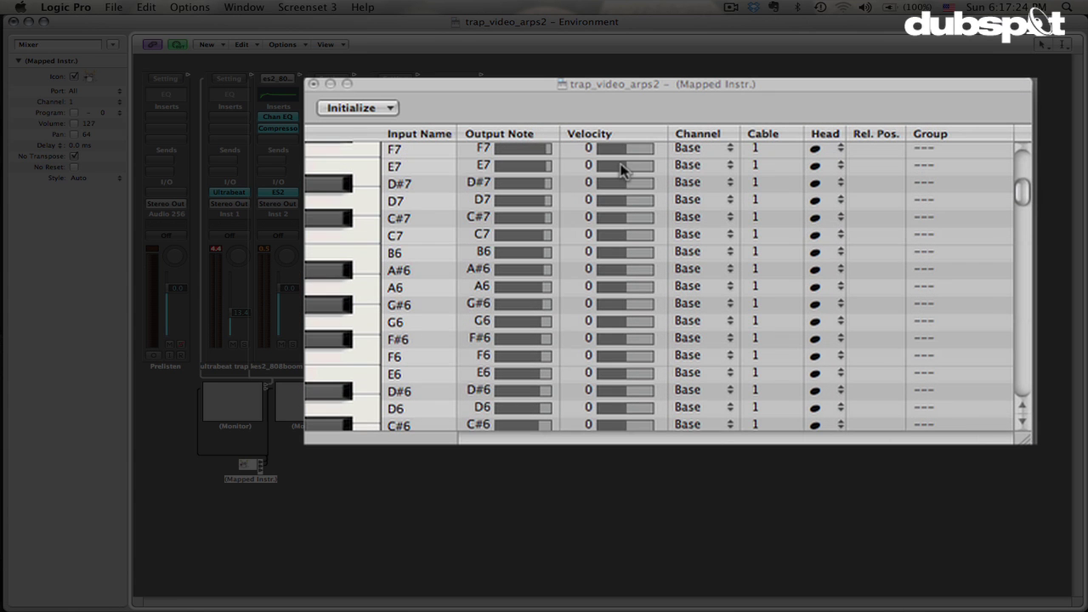
pyautogui.scroll(-10, 621, 170)
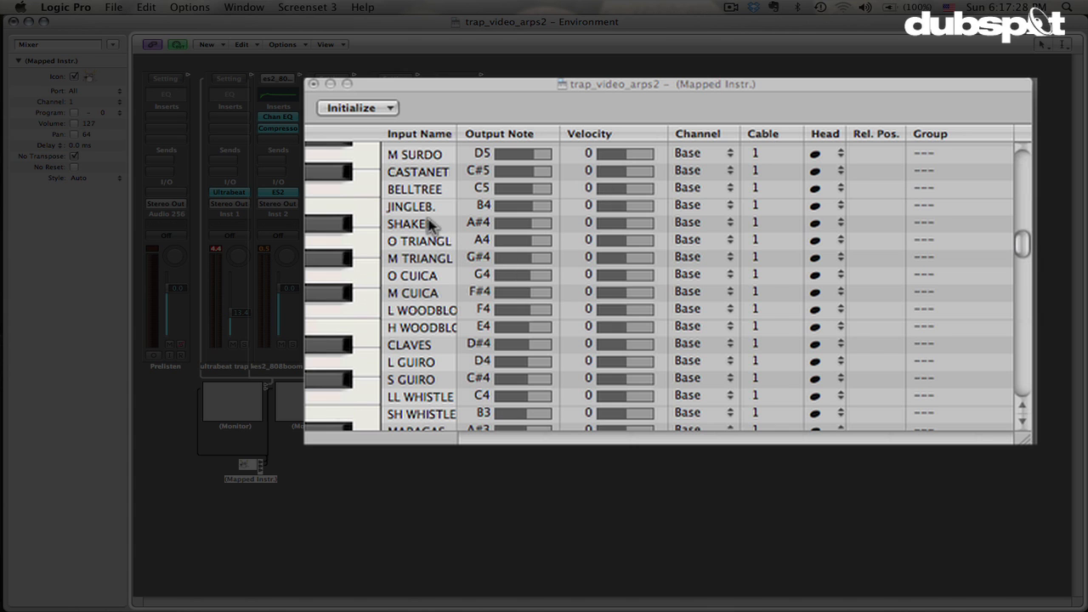
pyautogui.scroll(-3, 427, 226)
pyautogui.scroll(-6, 433, 311)
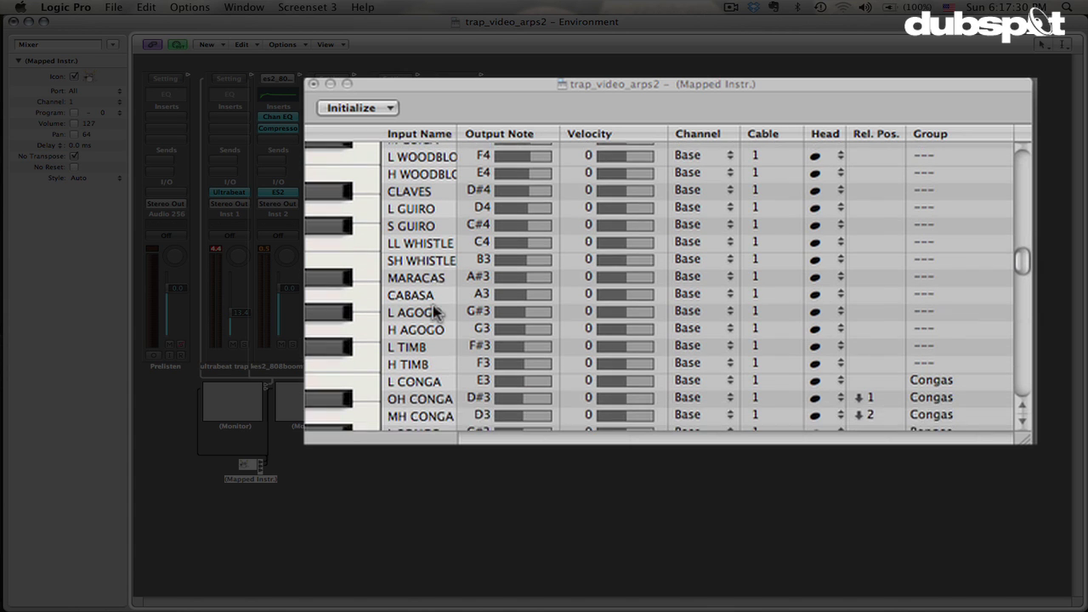
pyautogui.scroll(-2, 432, 311)
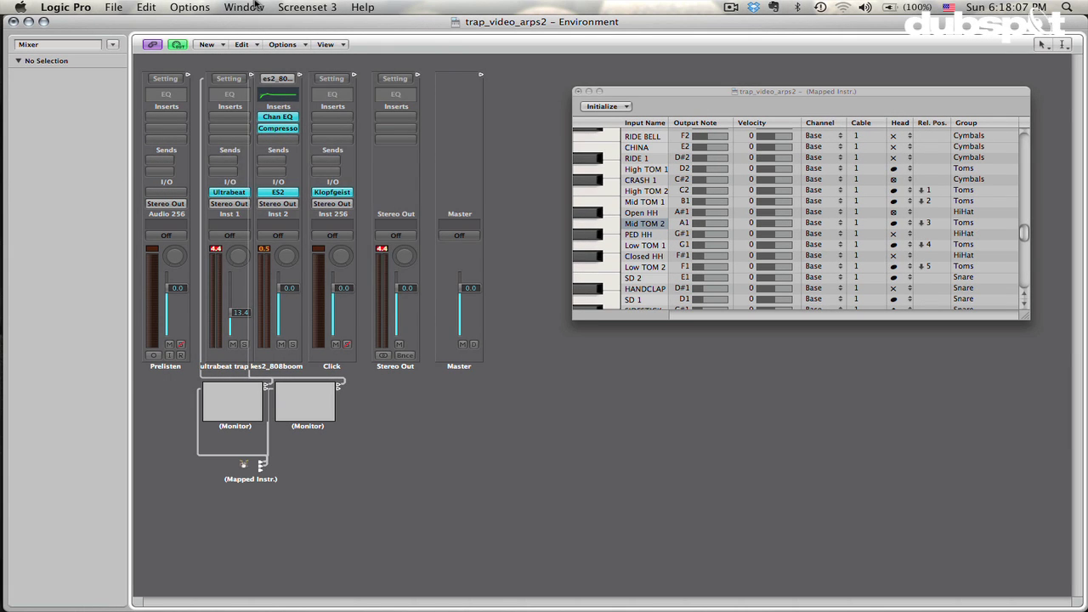
# Step: Switch to the Arrange window and create one new software instrument track
pyautogui.click(244, 7)
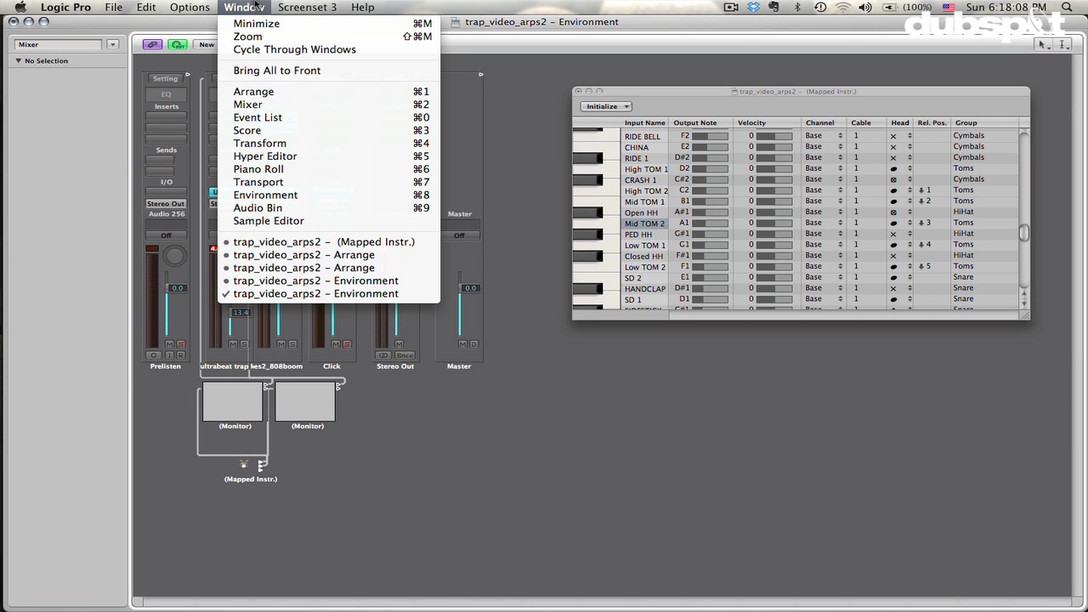
pyautogui.click(253, 91)
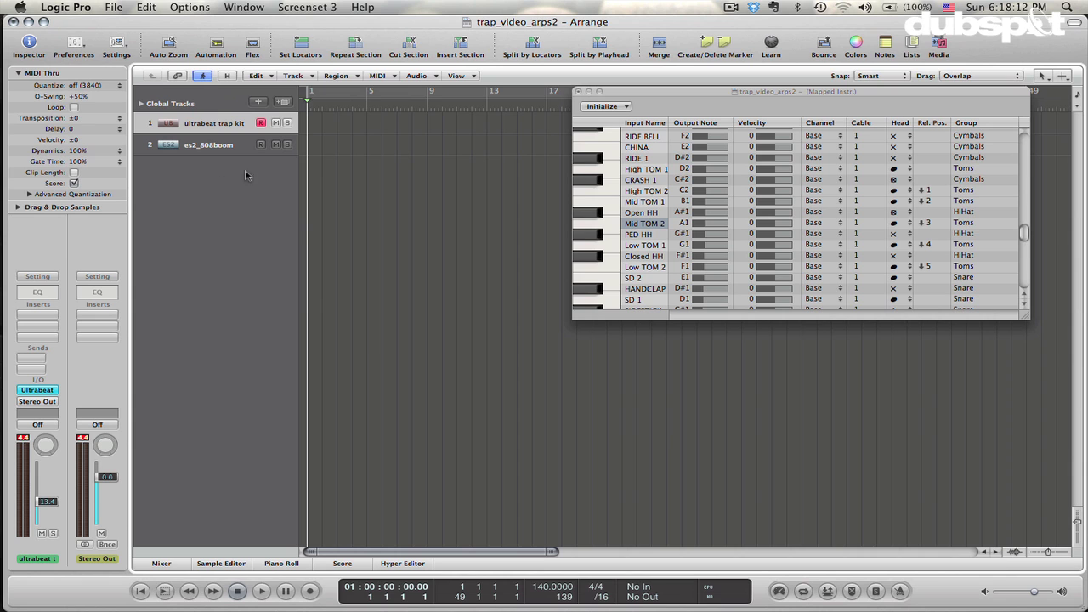
pyautogui.click(258, 101)
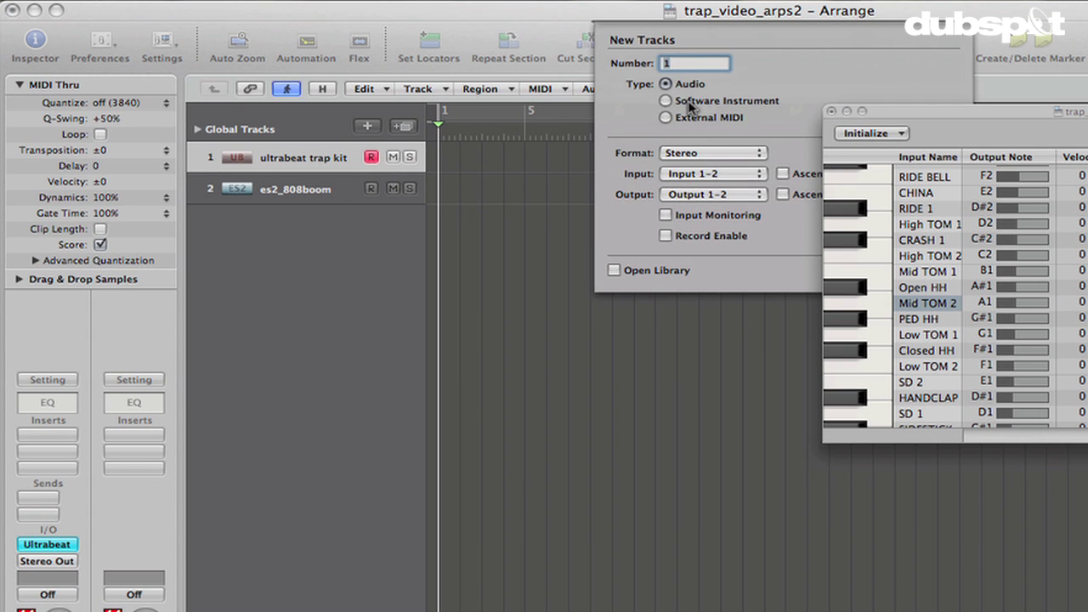
pyautogui.click(665, 100)
pyautogui.press('Return')
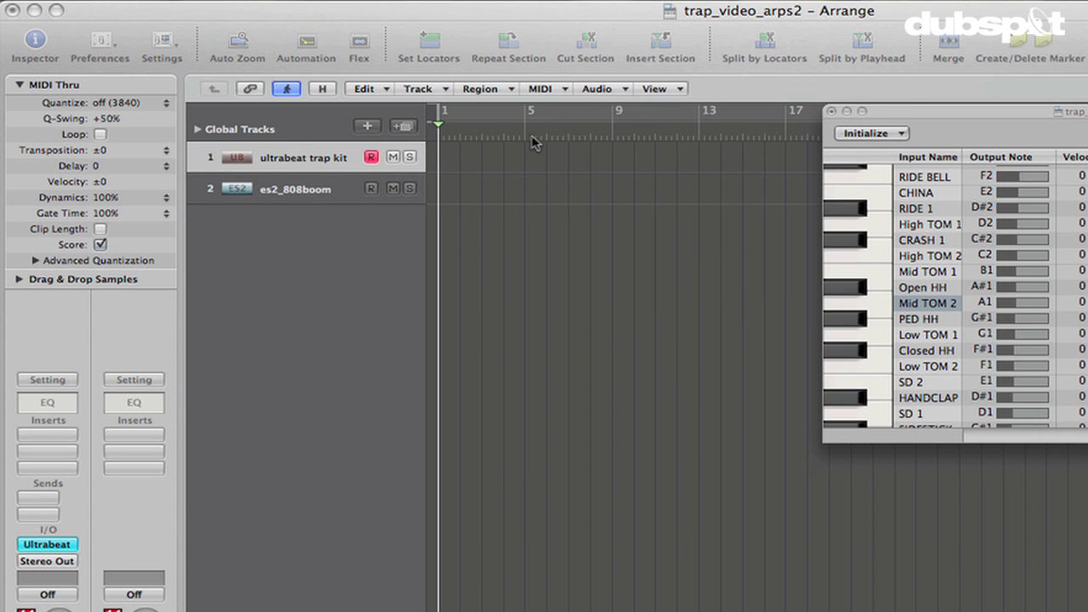
# Step: Reassign the new Inst 3 track to the Mapped Instrument on the Mixer layer
pyautogui.rightClick(291, 189)
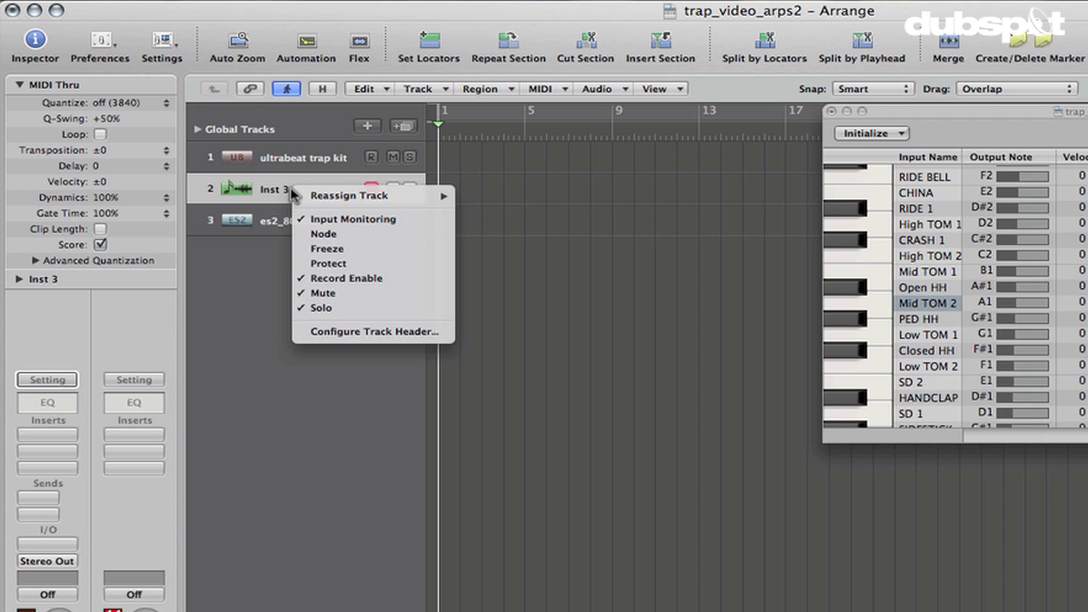
pyautogui.moveTo(317, 196)
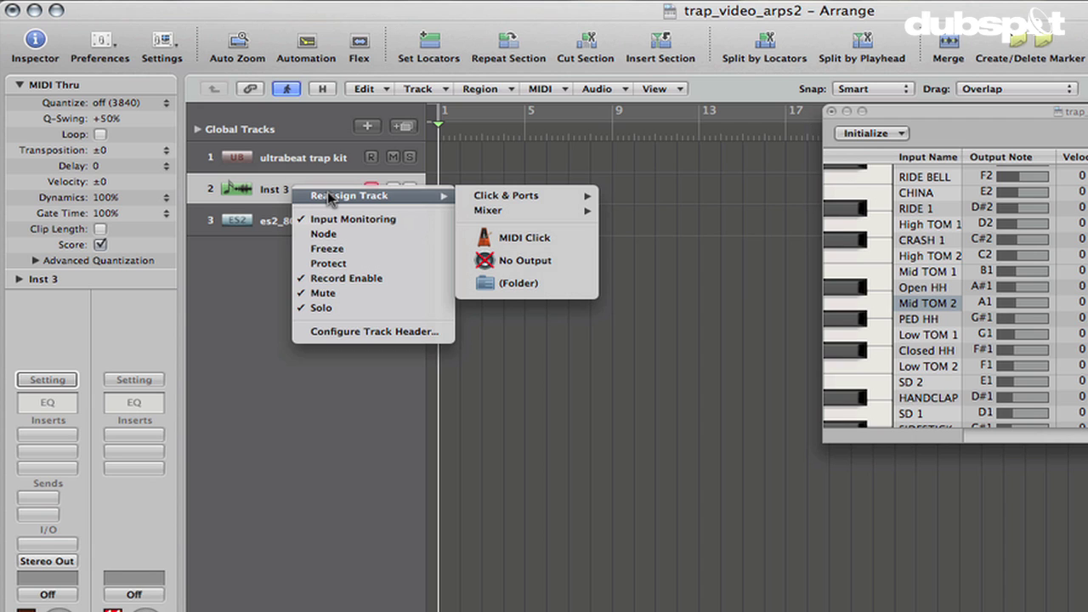
pyautogui.moveTo(486, 201)
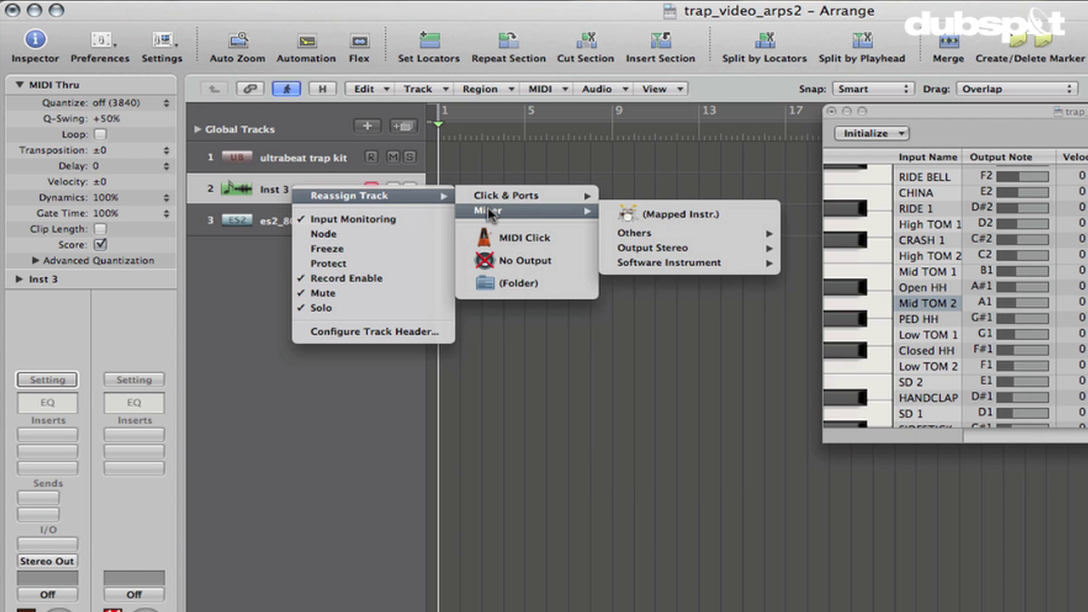
pyautogui.click(718, 219)
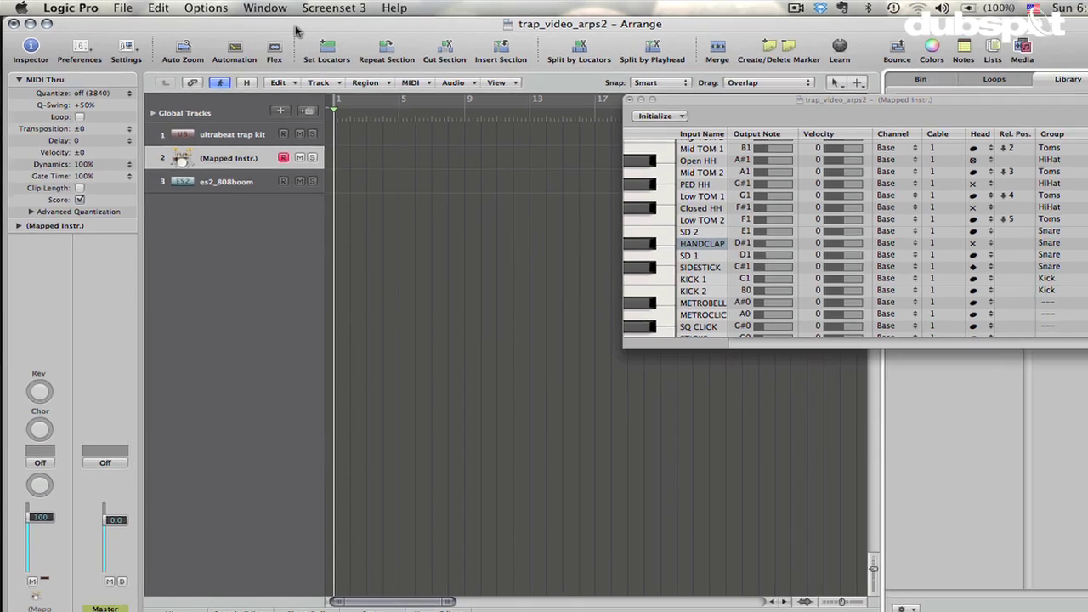
# Step: Return to the Environment window, select the mapped notes from D2 up to D4, and set Cable to 2 for D4 down to C#3
pyautogui.click(246, 7)
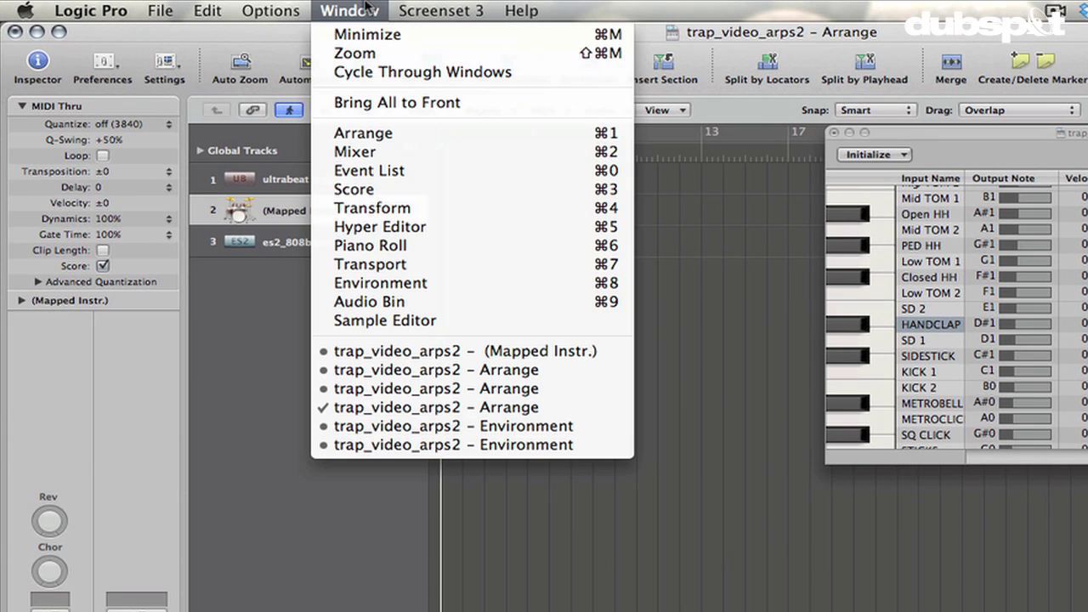
pyautogui.click(459, 426)
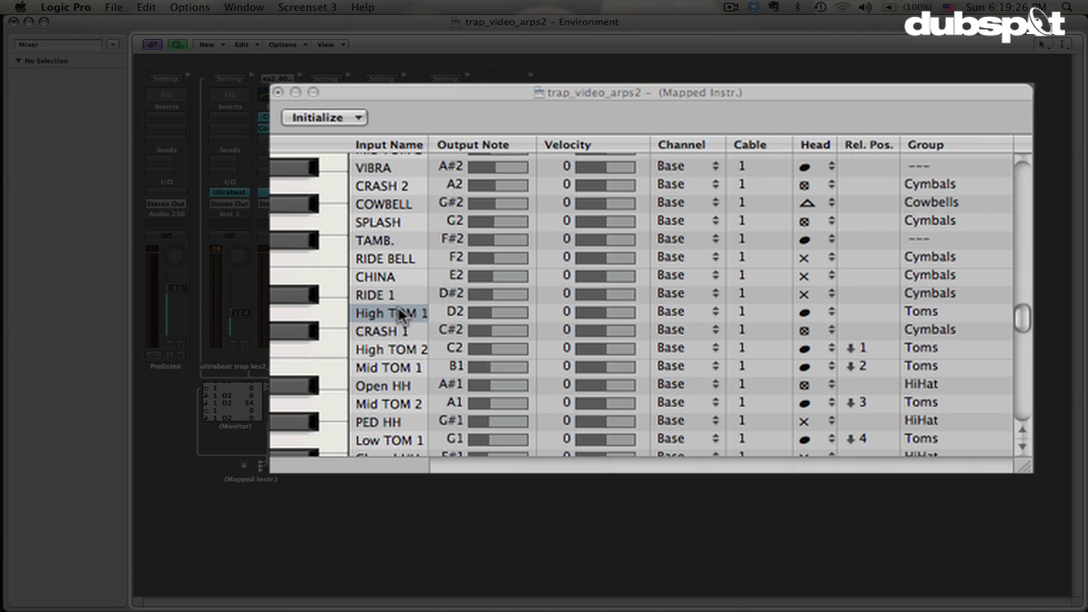
pyautogui.moveTo(340, 316); pyautogui.dragTo(353, 198)
pyautogui.scroll(10, 304, 154)
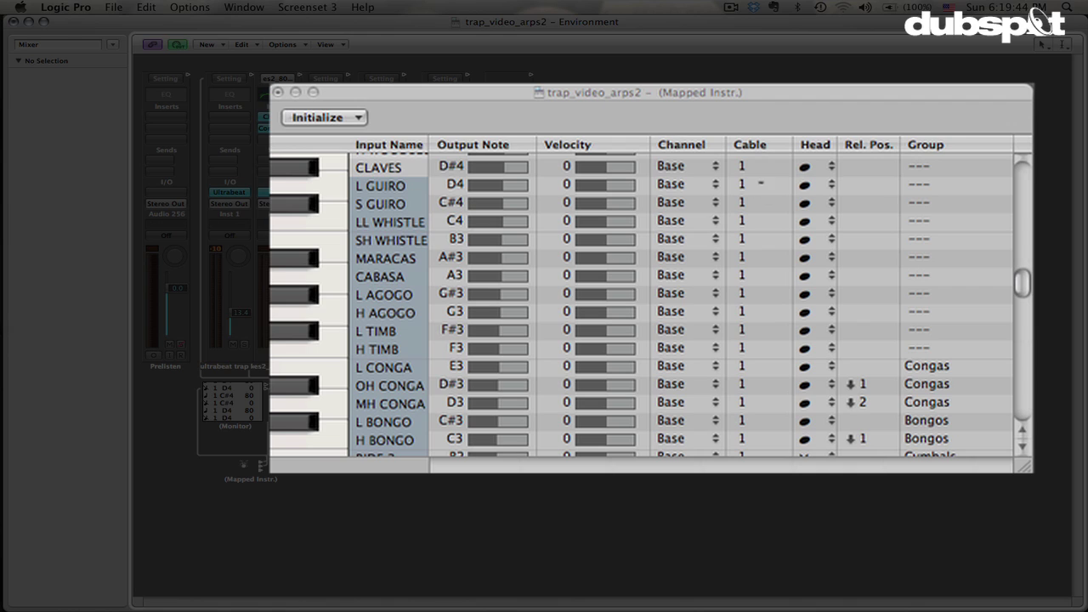
pyautogui.moveTo(761, 183); pyautogui.dragTo(728, 190)
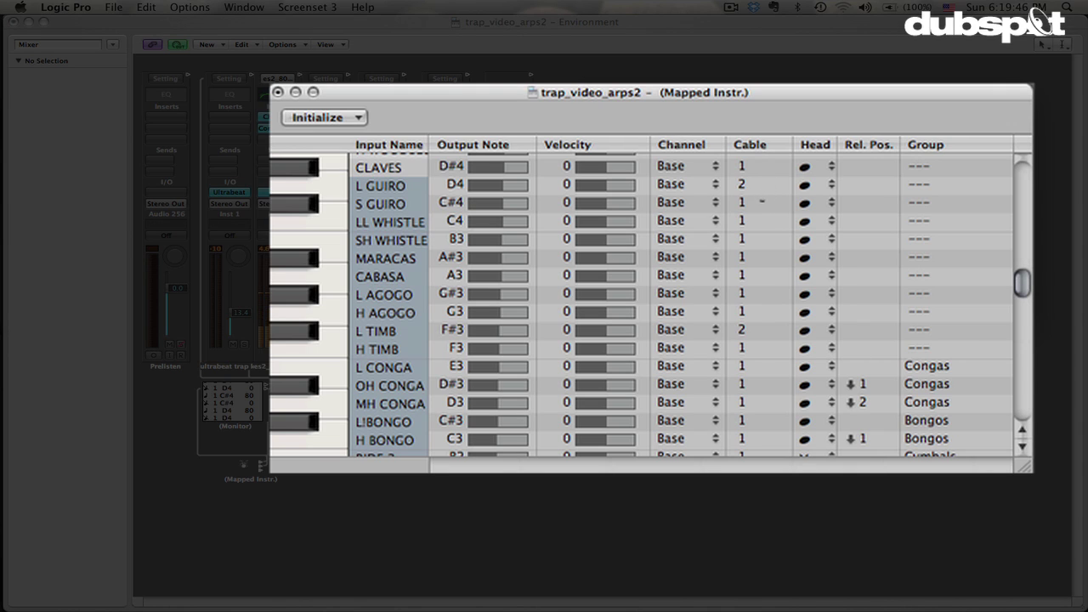
pyautogui.moveTo(763, 223); pyautogui.dragTo(764, 272)
pyautogui.moveTo(765, 331)
pyautogui.mouseDown()
pyautogui.moveTo(765, 357)
pyautogui.moveTo(760, 331)
pyautogui.mouseUp()
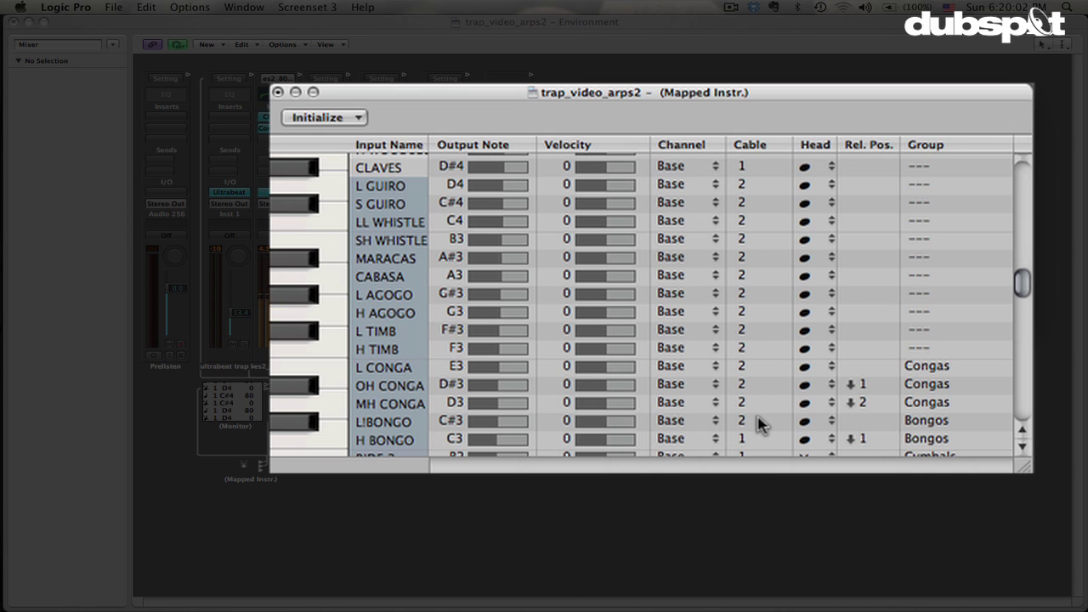
# Step: Set Cable to 2 for the remaining selected notes, from H BONGO (C3) down to High TOM 1 (D2)
pyautogui.scroll(-5, 761, 425)
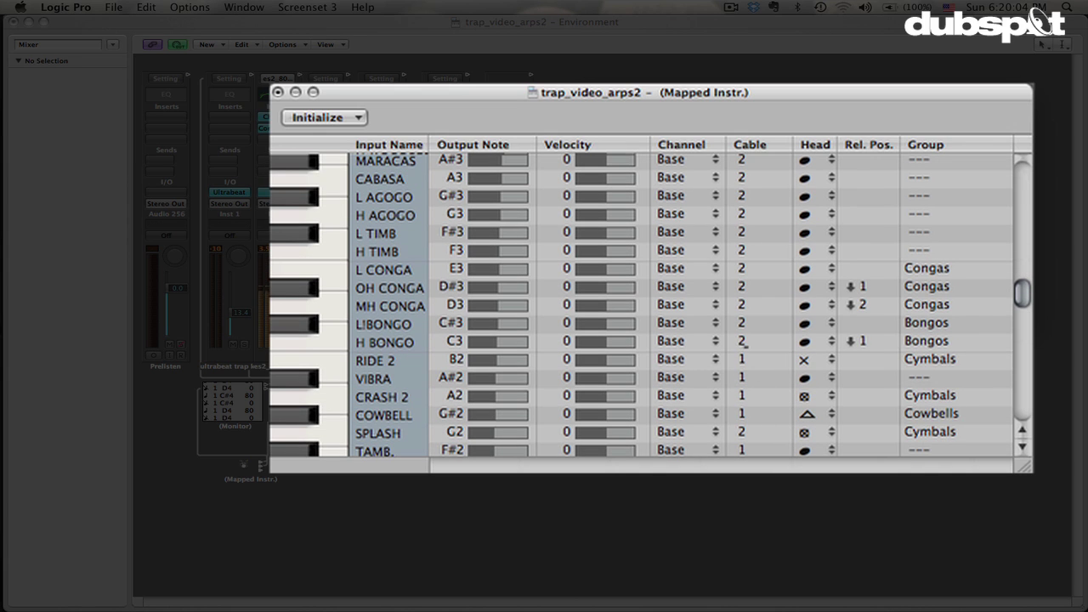
pyautogui.moveTo(748, 368); pyautogui.dragTo(751, 379)
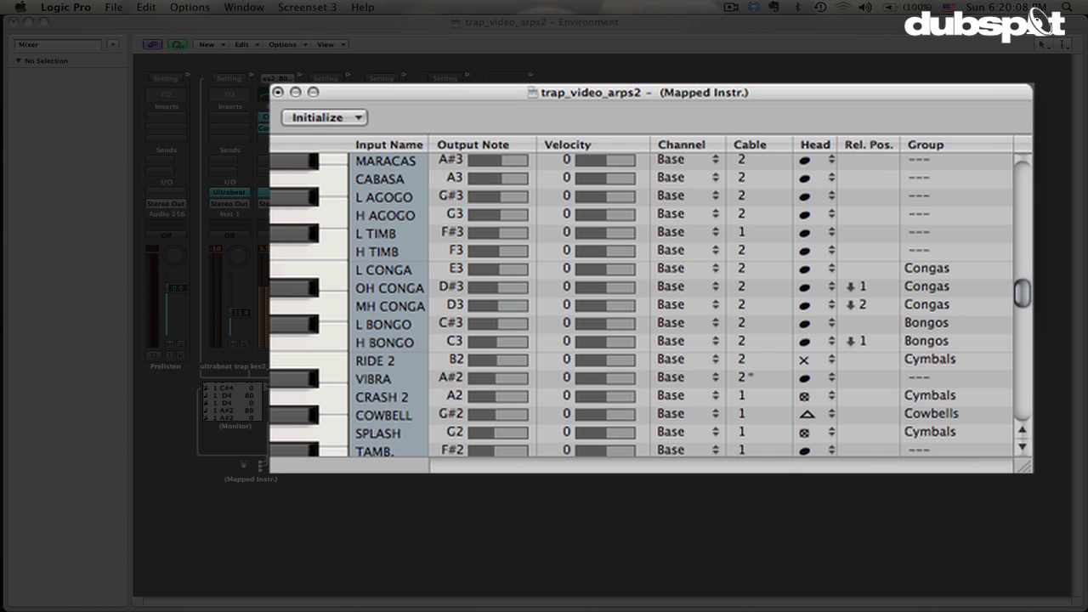
pyautogui.scroll(-4, 753, 377)
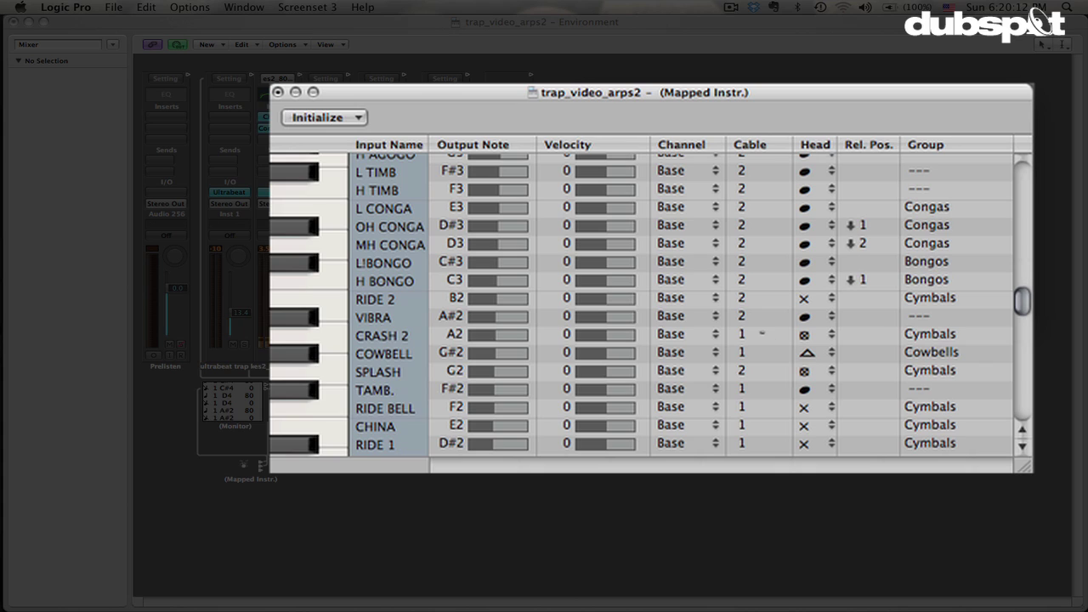
pyautogui.moveTo(760, 333); pyautogui.dragTo(760, 340)
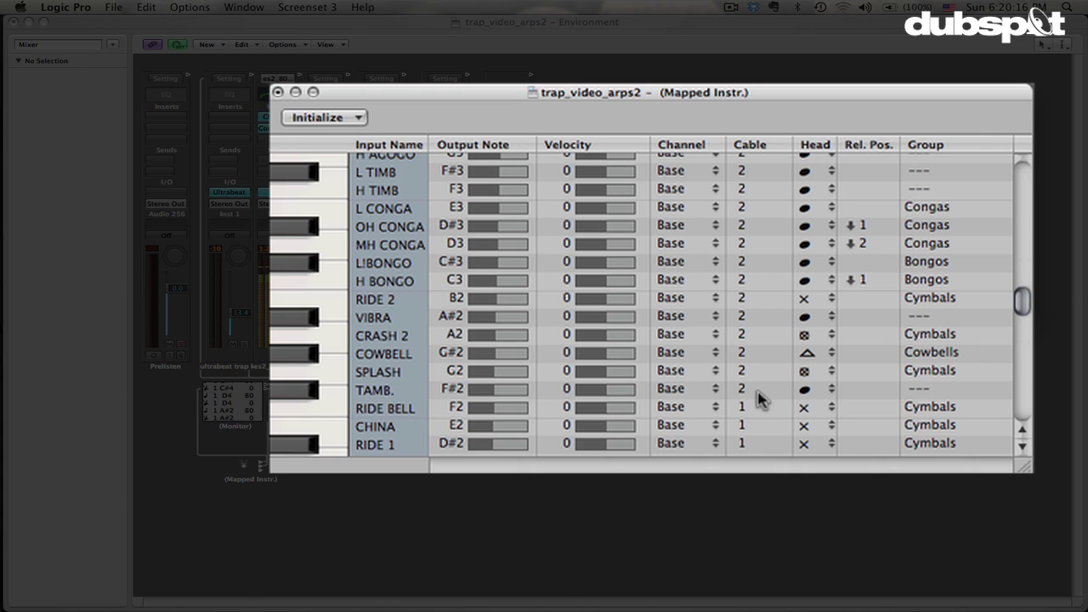
pyautogui.scroll(-4, 758, 404)
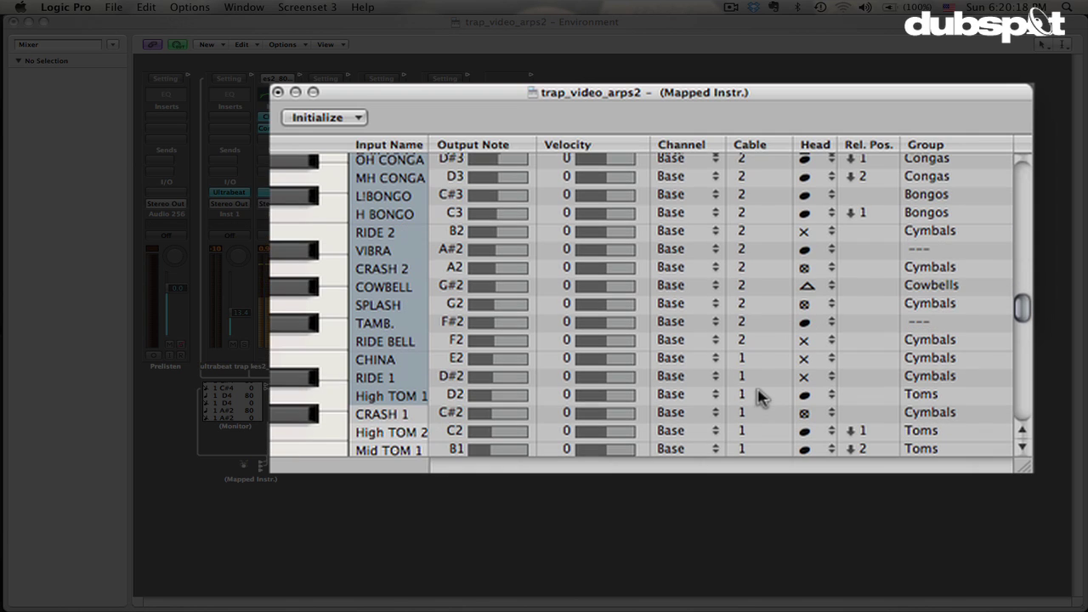
pyautogui.moveTo(751, 357); pyautogui.dragTo(753, 375)
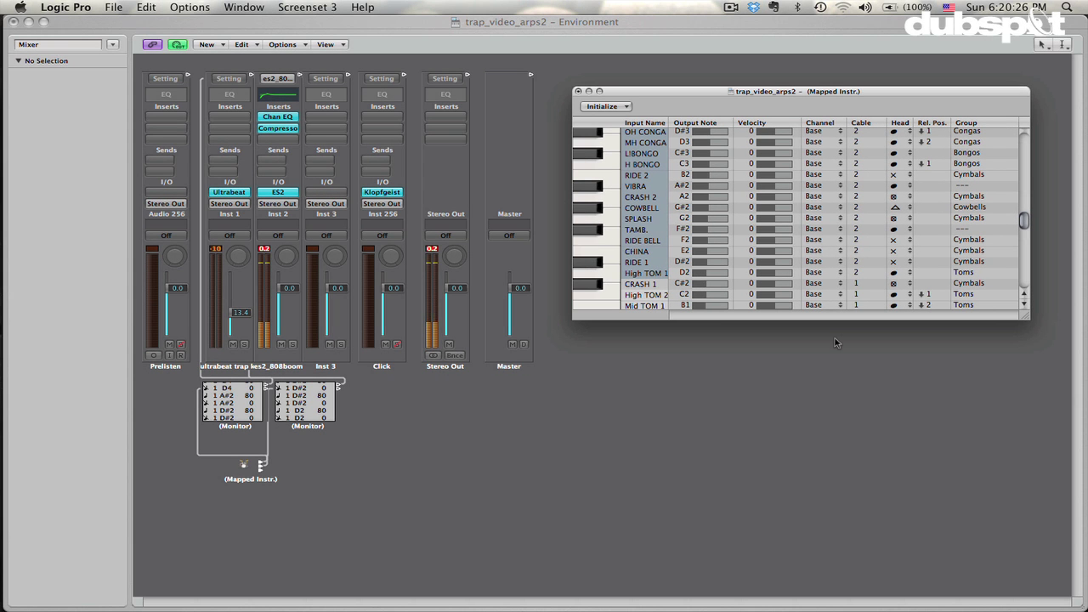
pyautogui.click(836, 342)
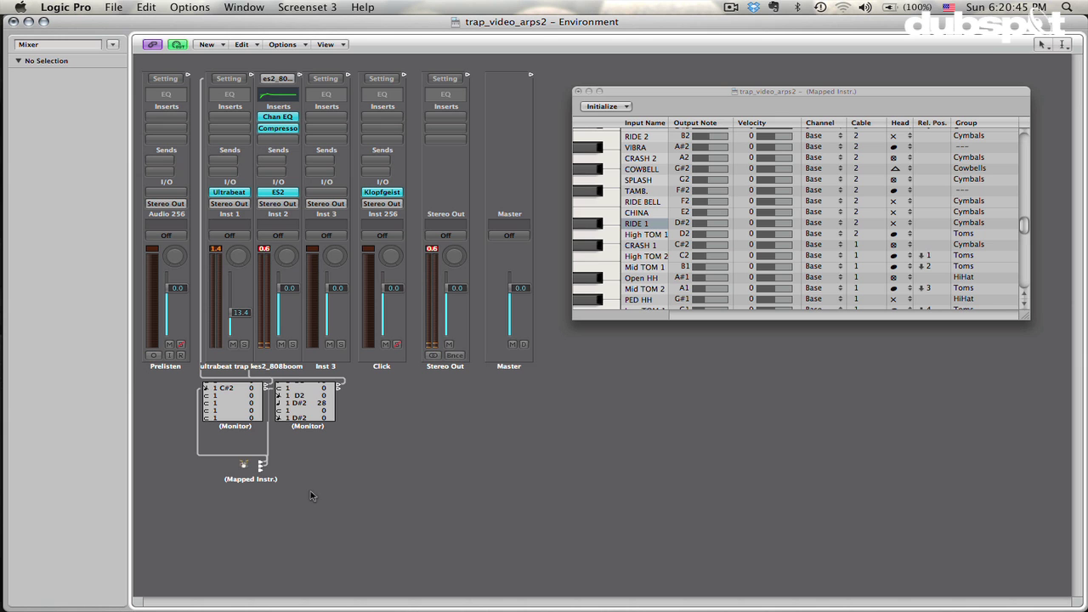
# Step: Rename the Mapped Instrument to TRAP MASTER KIT
pyautogui.click(247, 473)
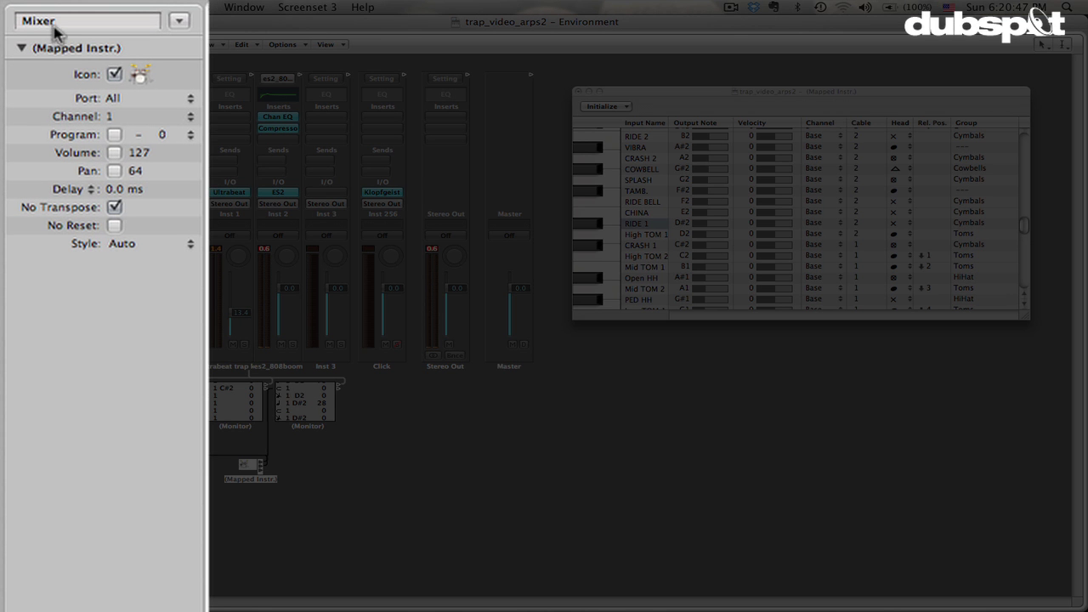
pyautogui.click(43, 63)
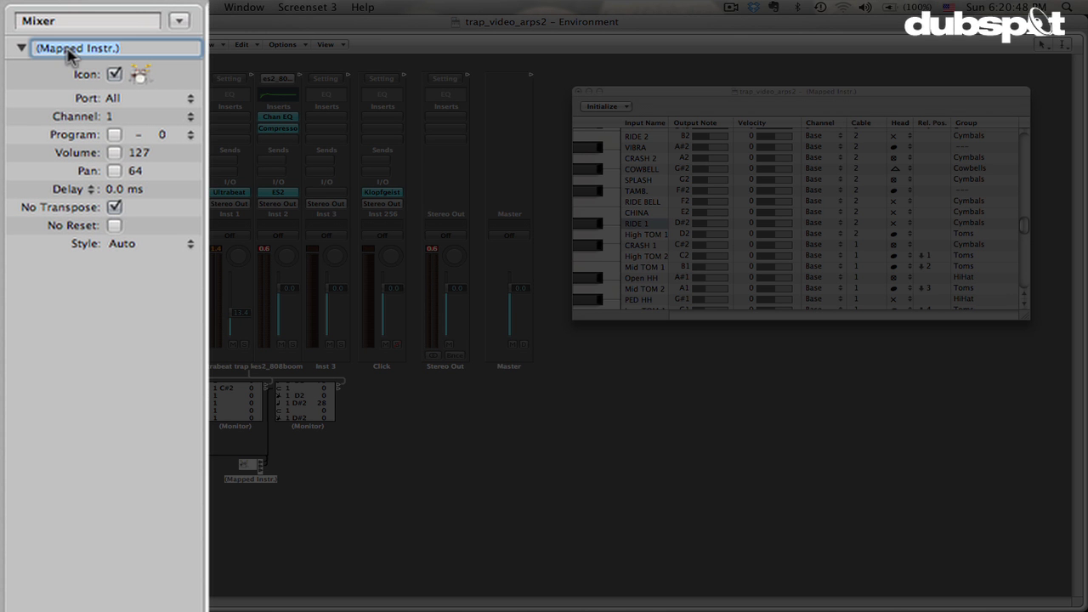
pyautogui.write('TR')
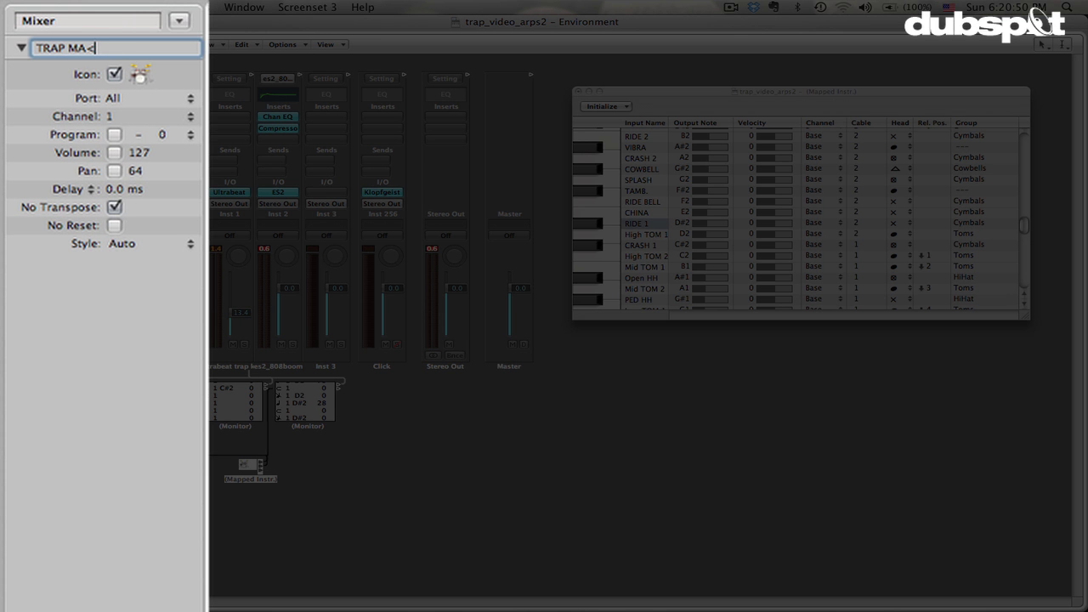
pyautogui.write('AP MASTER KIT')
pyautogui.press('Return')
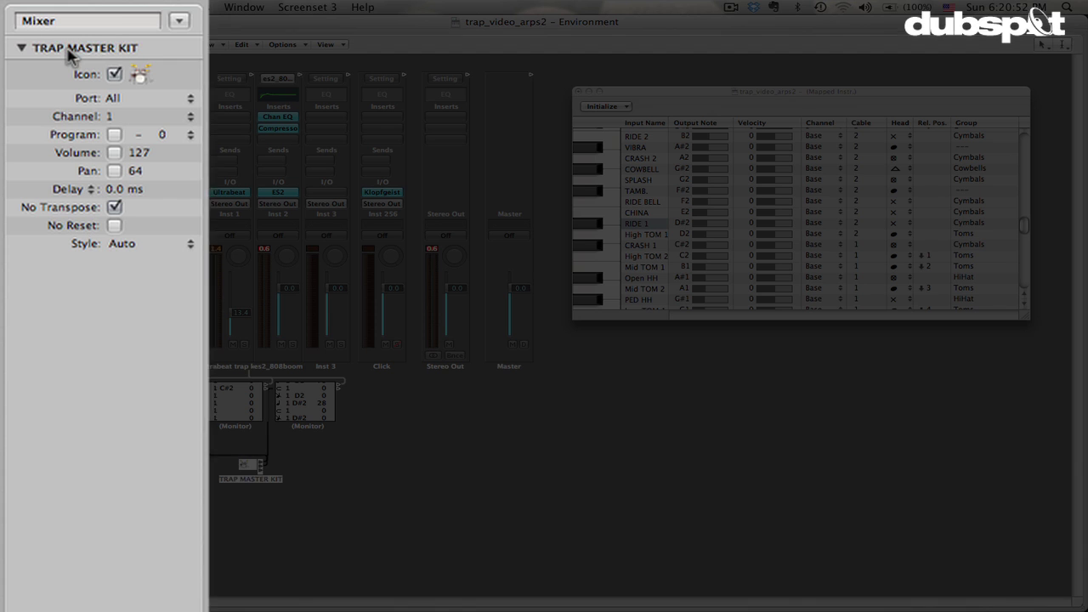
pyautogui.click(441, 407)
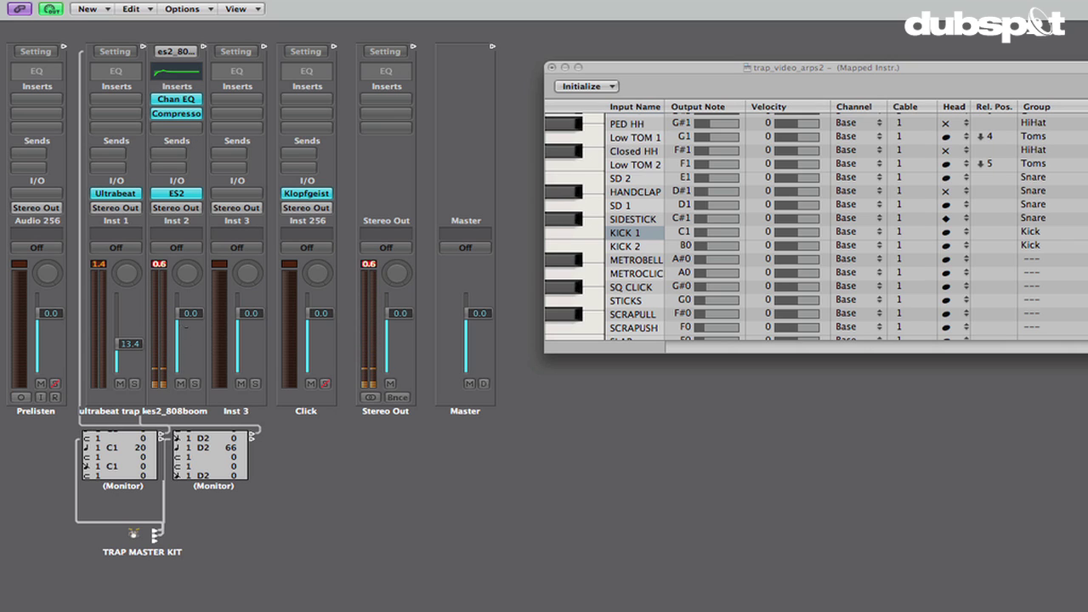
# Step: Lower the es2_808boom channel's volume fader to the 13.4 setting used on the ultrabeat trap kit channel
pyautogui.moveTo(189, 313); pyautogui.dragTo(189, 342)
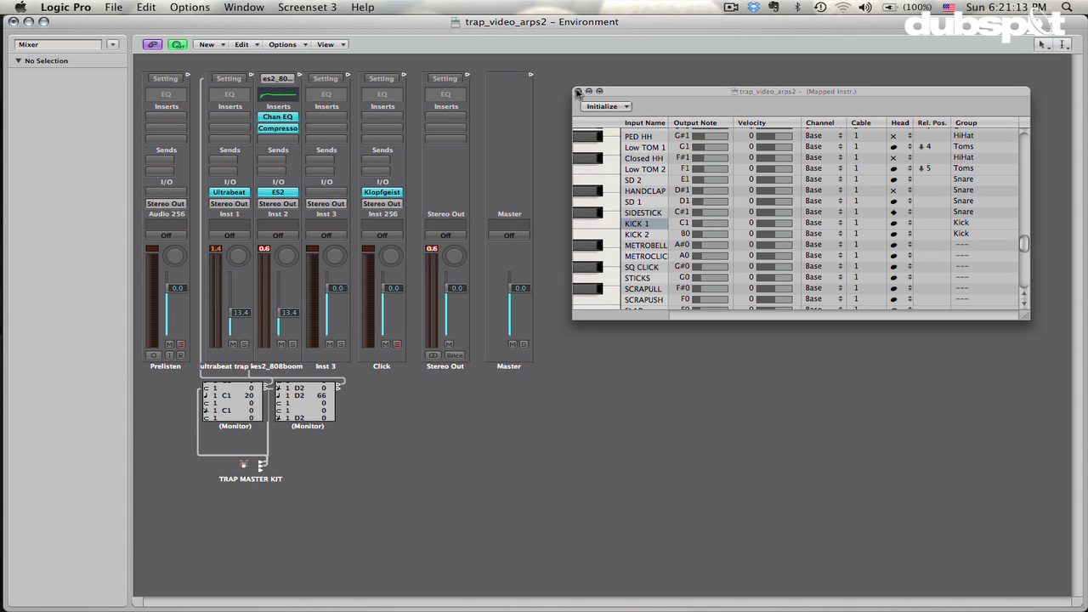
# Step: Close the Mapped Instrument and Environment windows, and set a cycle range from bar 1 to bar 9 in the Arrange window
pyautogui.click(577, 91)
pyautogui.click(13, 22)
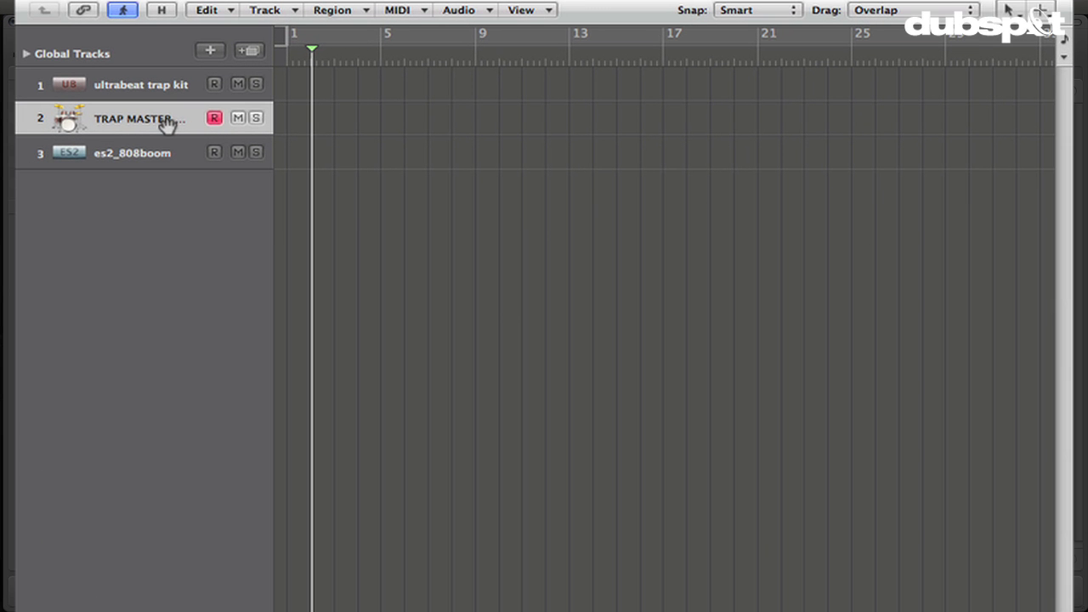
pyautogui.press('Return')
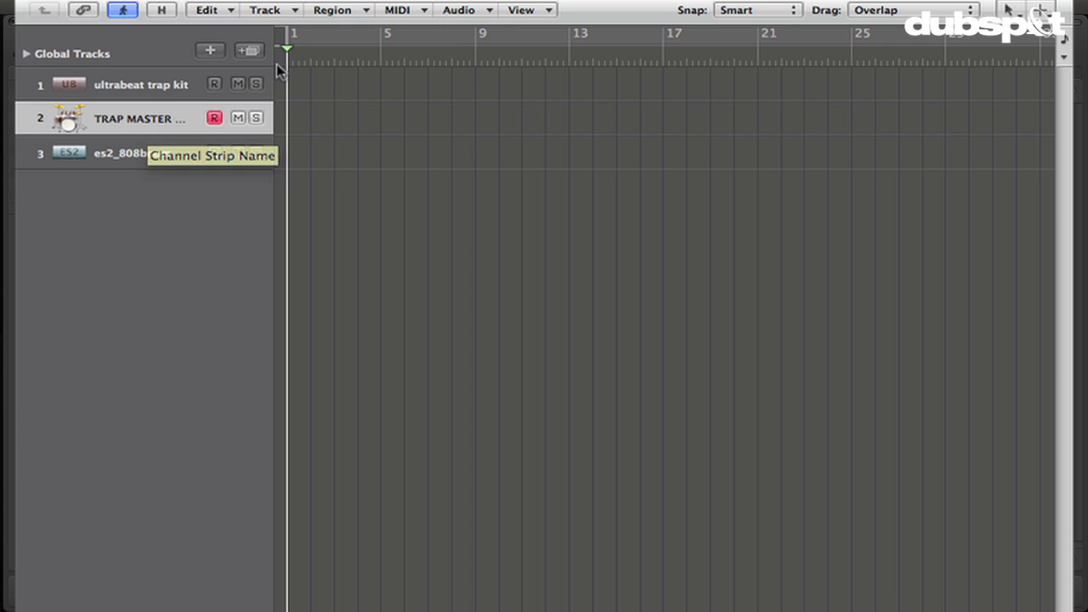
pyautogui.click(314, 40)
pyautogui.moveTo(314, 47); pyautogui.dragTo(467, 51)
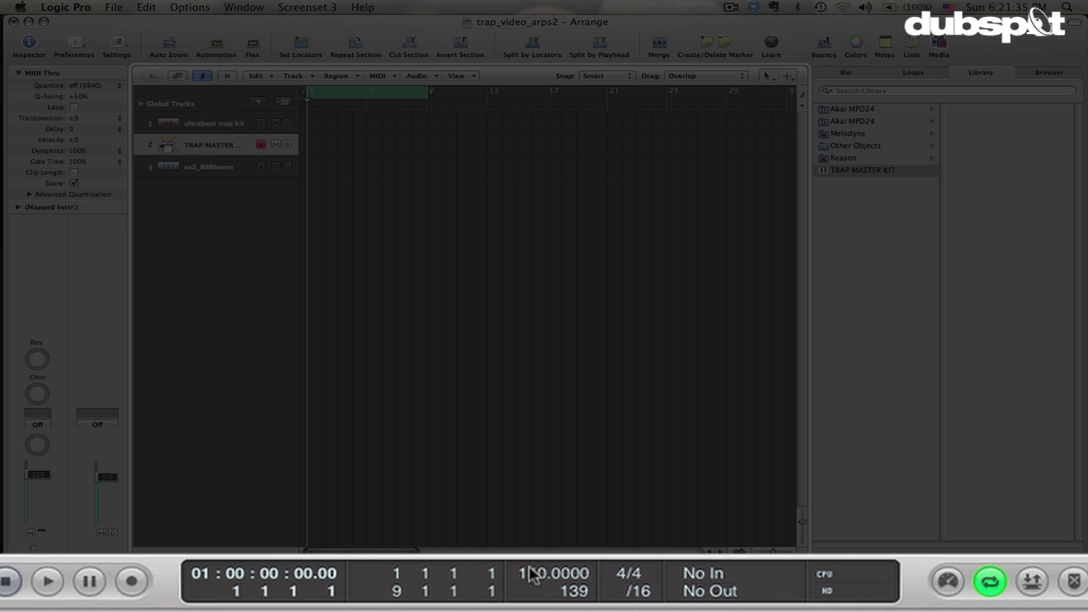
# Step: Set the project tempo to 130 BPM
pyautogui.doubleClick(553, 587)
pyautogui.write('130')
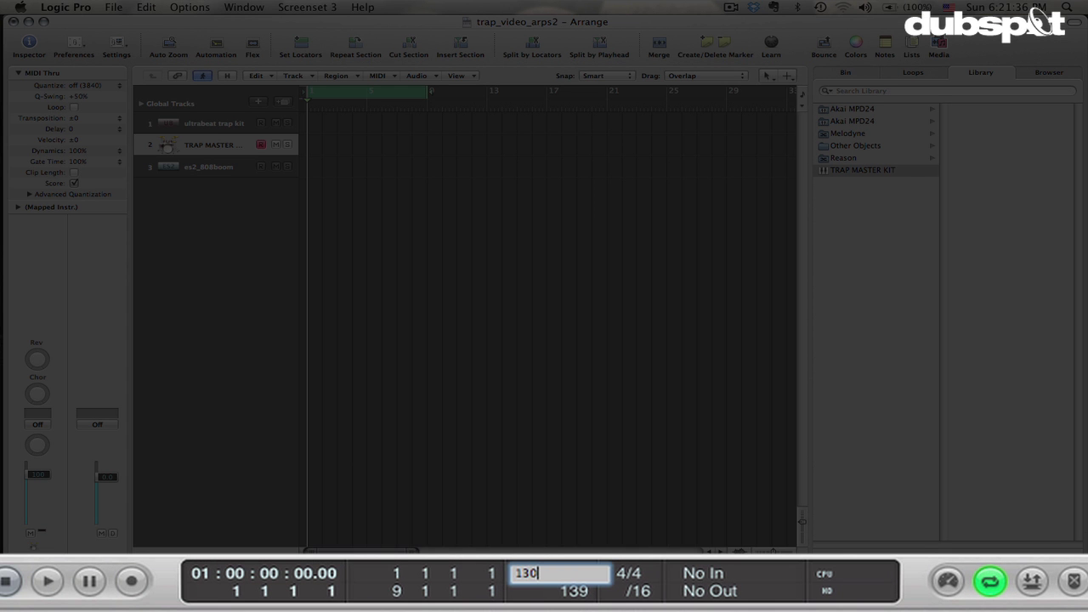
pyautogui.press('Return')
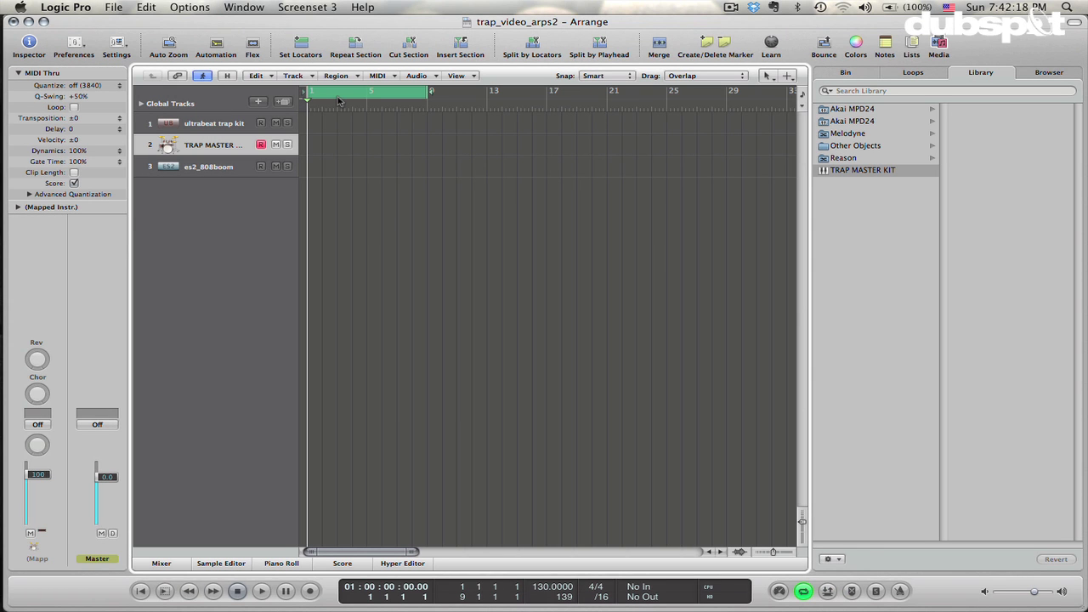
# Step: Record a kick and snare part over the cycle range on the TRAP MASTER KIT track and quantize its notes to 1/16-Note
pyautogui.press('r')
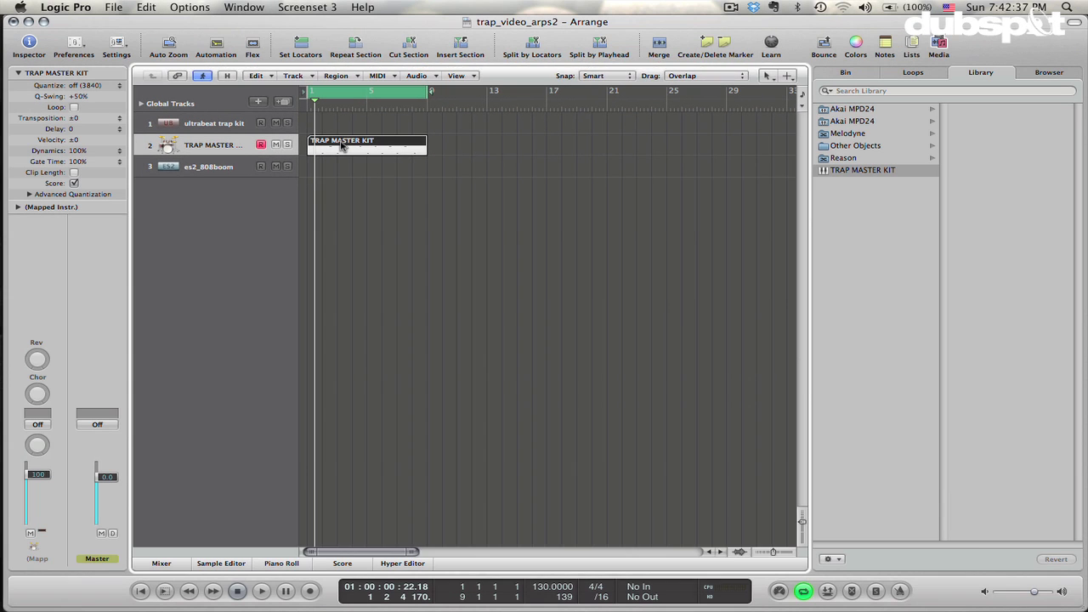
pyautogui.doubleClick(357, 109)
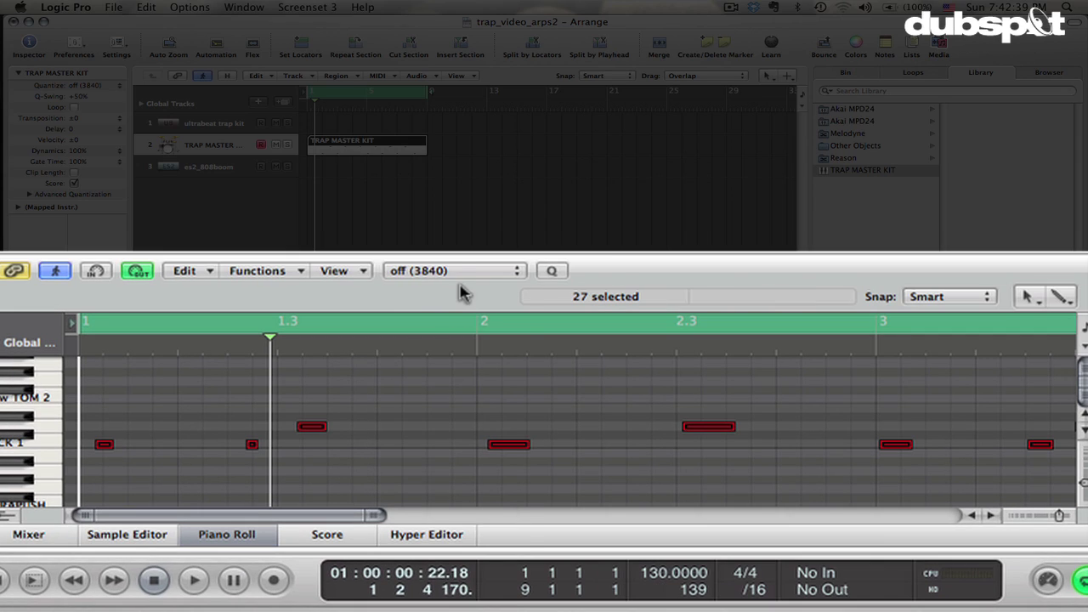
pyautogui.click(462, 272)
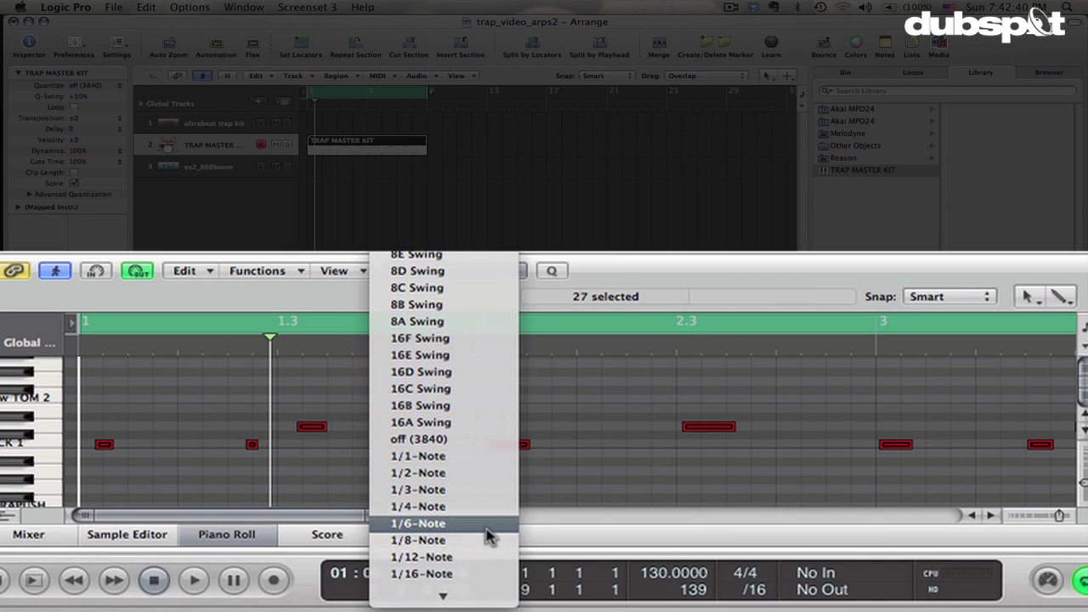
pyautogui.click(481, 581)
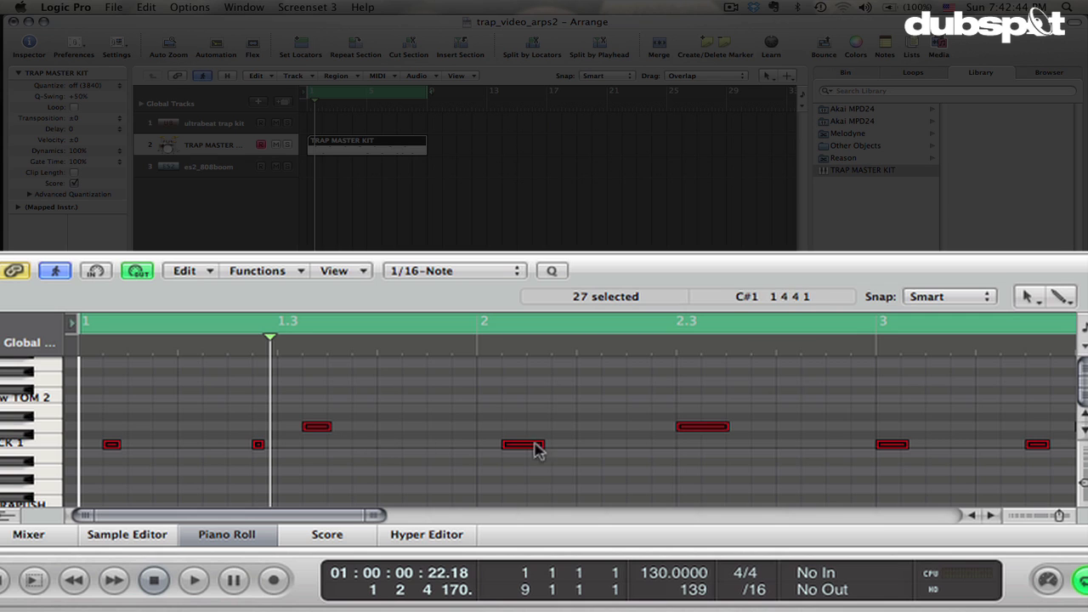
# Step: Shift the first four notes one sixteenth earlier so the pattern starts on bar 1, and play the part back
pyautogui.moveTo(599, 475); pyautogui.dragTo(89, 445)
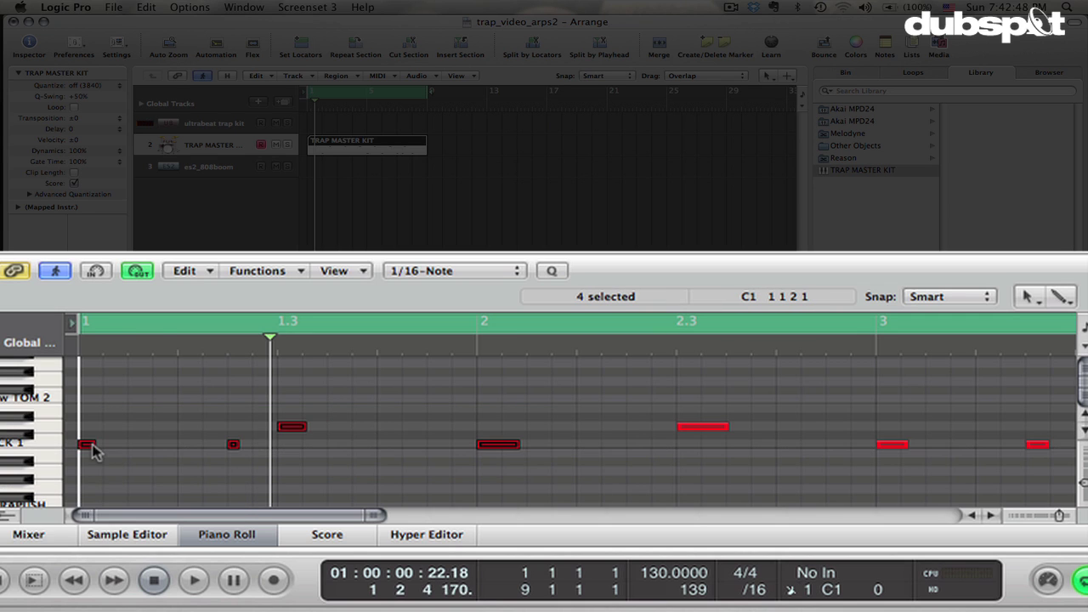
pyautogui.press('space')
pyautogui.scroll(-6, 607, 425)
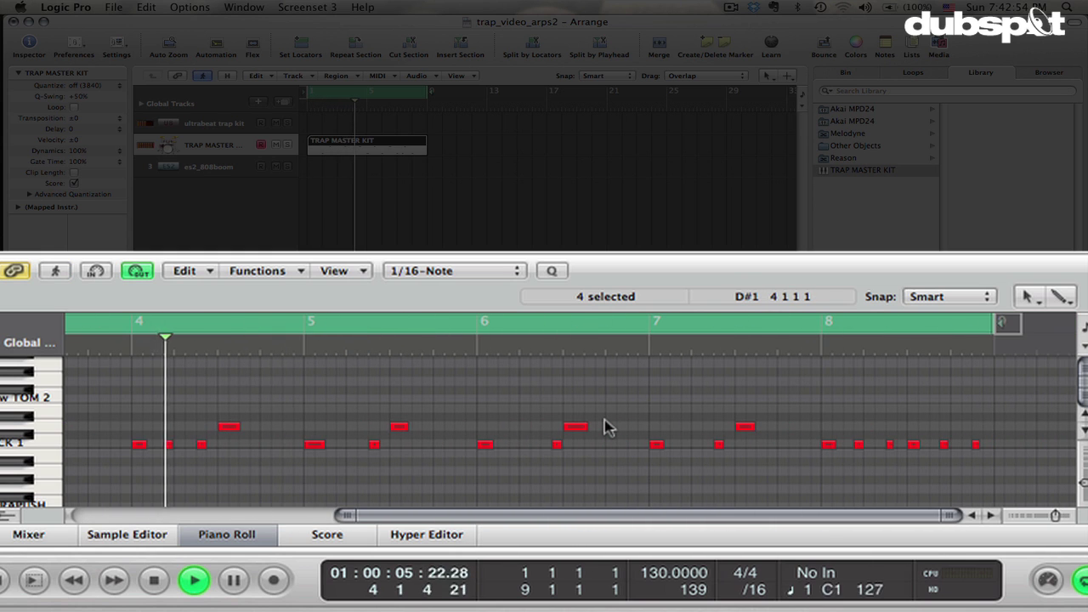
pyautogui.press('space')
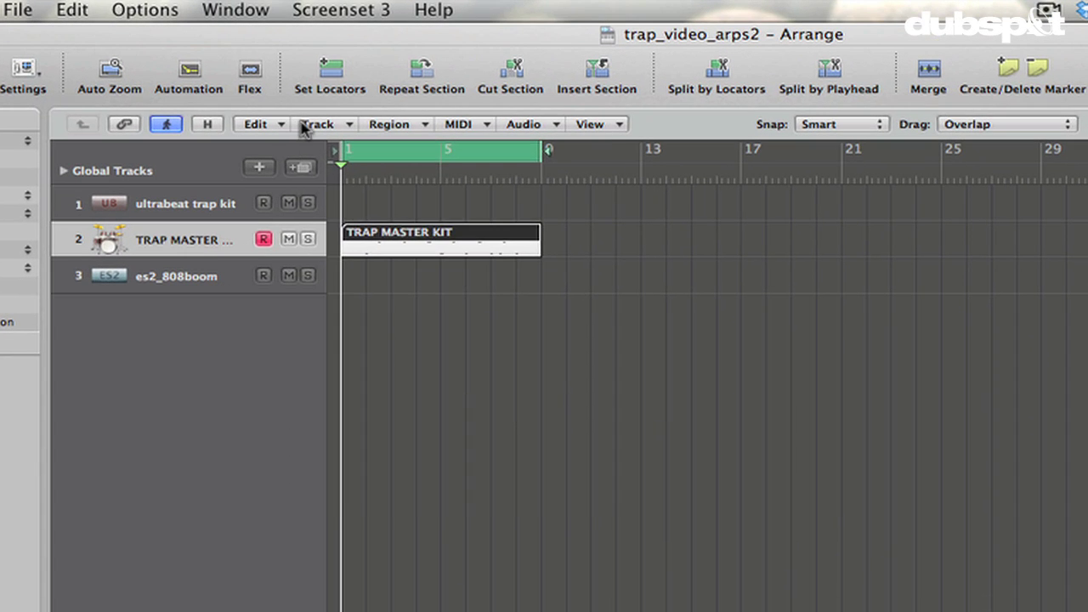
# Step: Add a new track with the same channel strip/instrument and record a part of repeated notes and rolls on it from bar 1
pyautogui.click(293, 76)
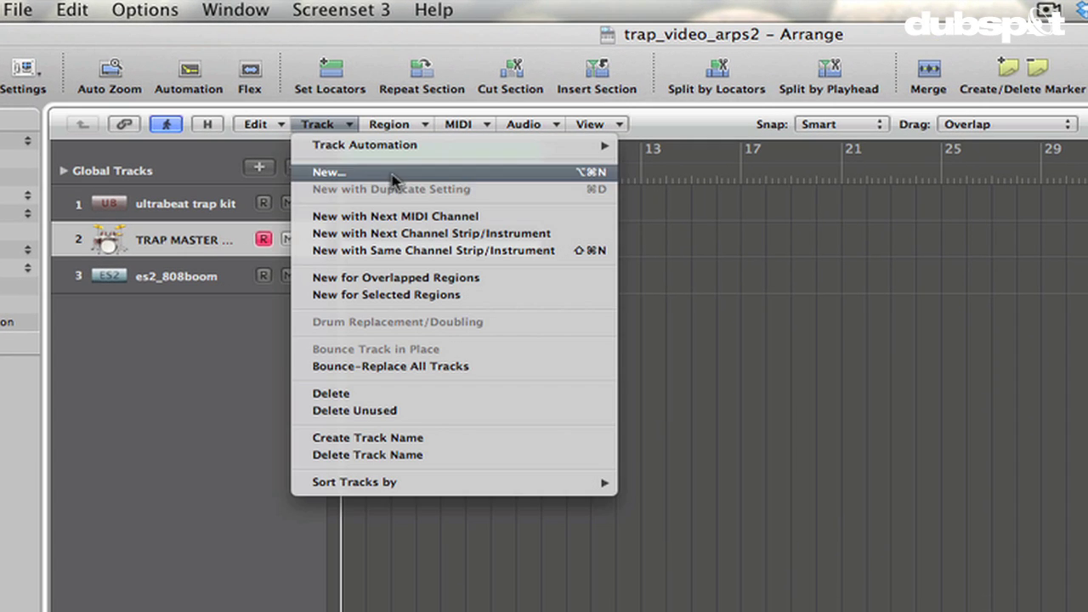
pyautogui.click(397, 251)
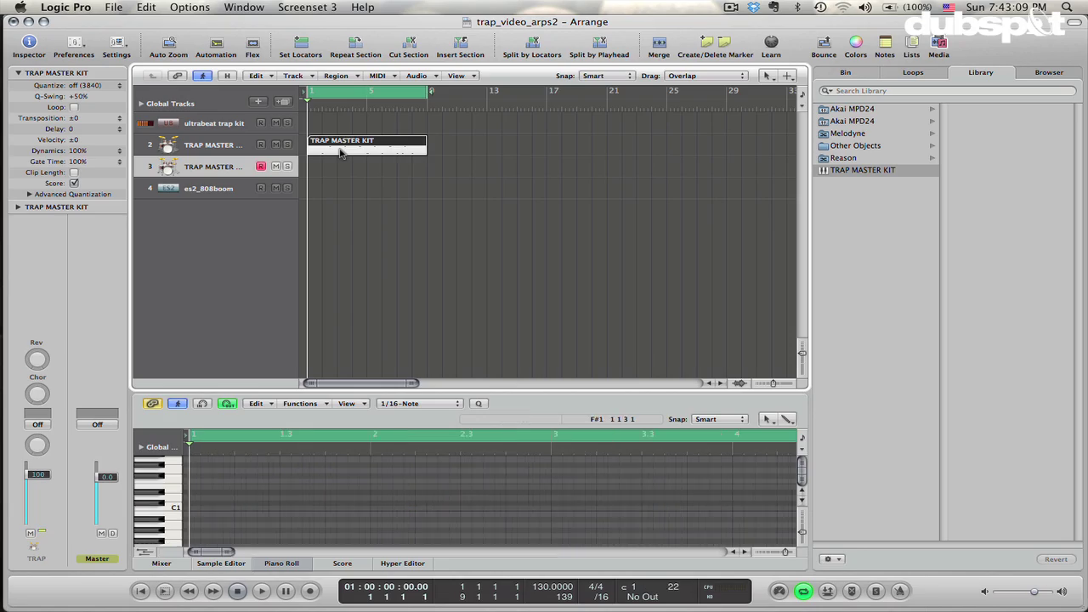
pyautogui.press('r')
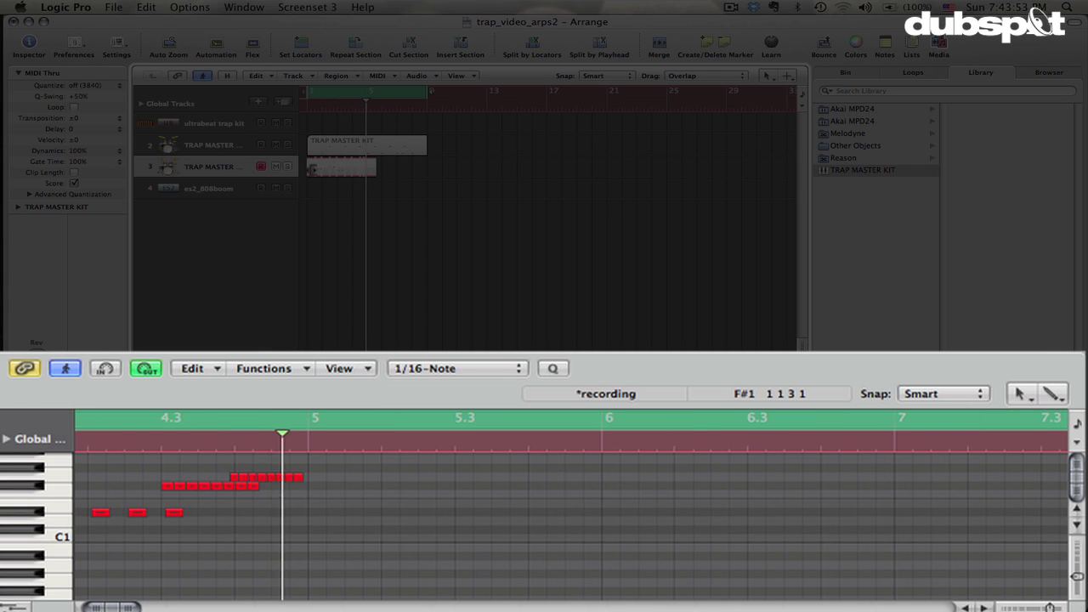
pyautogui.press('space')
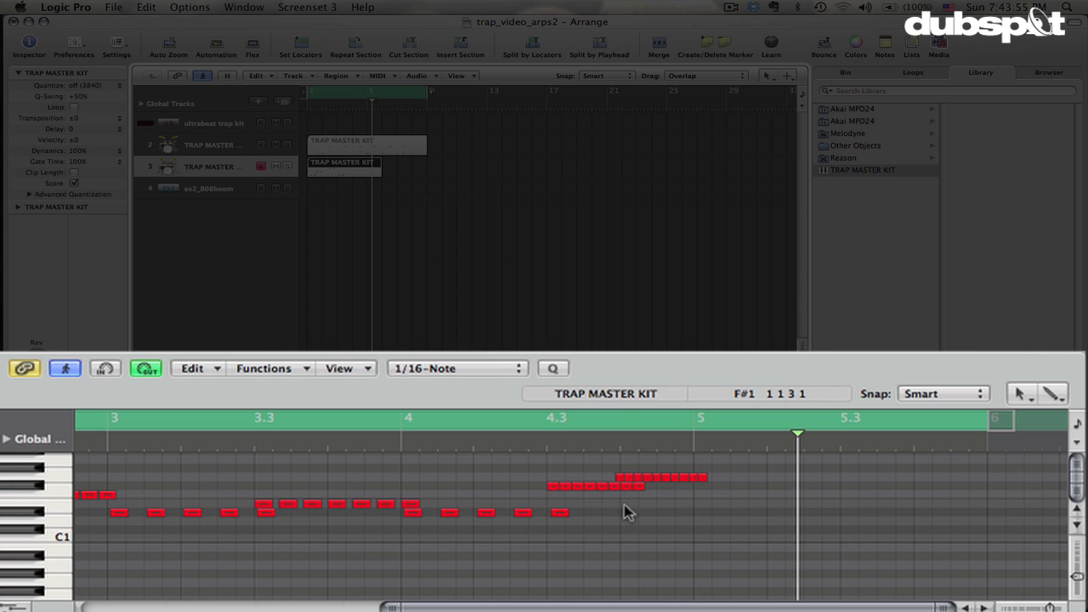
# Step: Align the first four D#1 notes to the start of bar 1 and delete the fifth D#1 note that overlaps the E1 roll
pyautogui.press('Return')
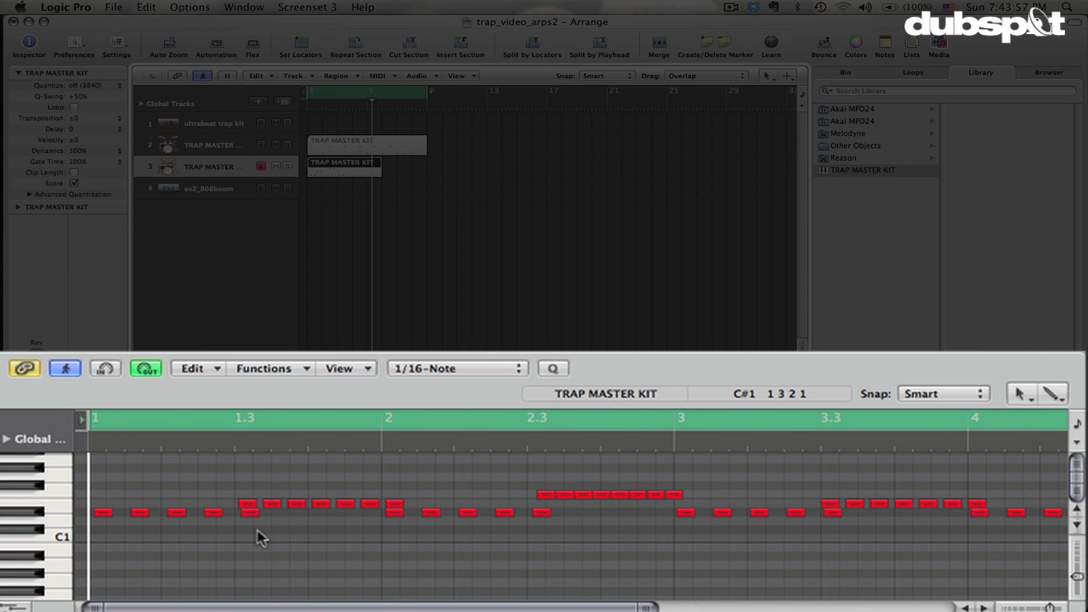
pyautogui.moveTo(277, 533); pyautogui.dragTo(205, 531)
pyautogui.moveTo(102, 520); pyautogui.dragTo(100, 519)
pyautogui.press('super+Right')
# Step: Move the six E1 notes back to start at 1.3 and delete the extra E1 note at bar 2
pyautogui.moveTo(343, 513); pyautogui.dragTo(586, 527)
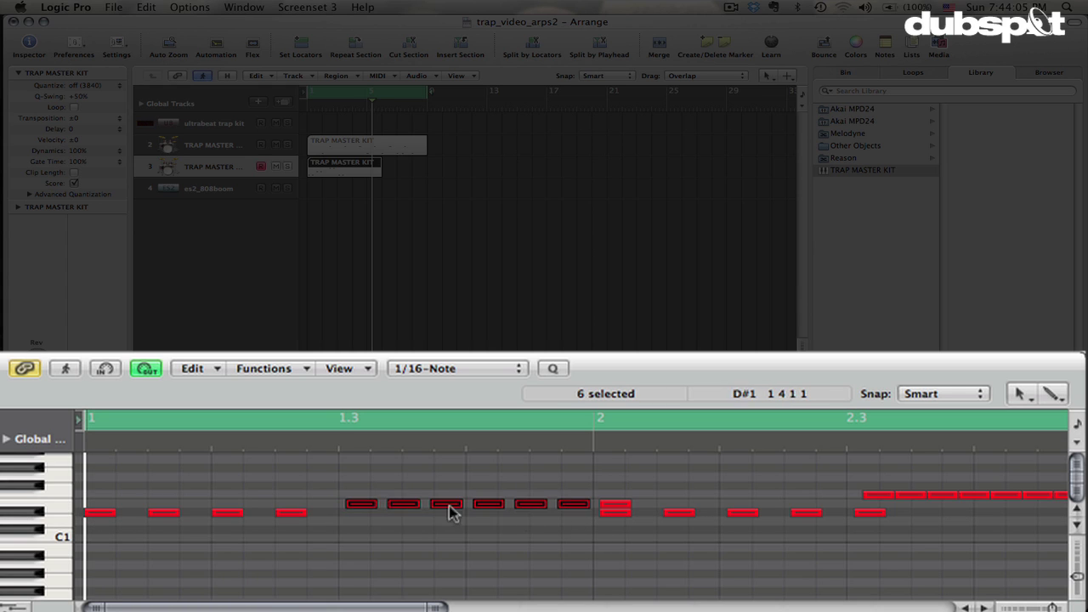
pyautogui.moveTo(360, 511); pyautogui.dragTo(351, 511)
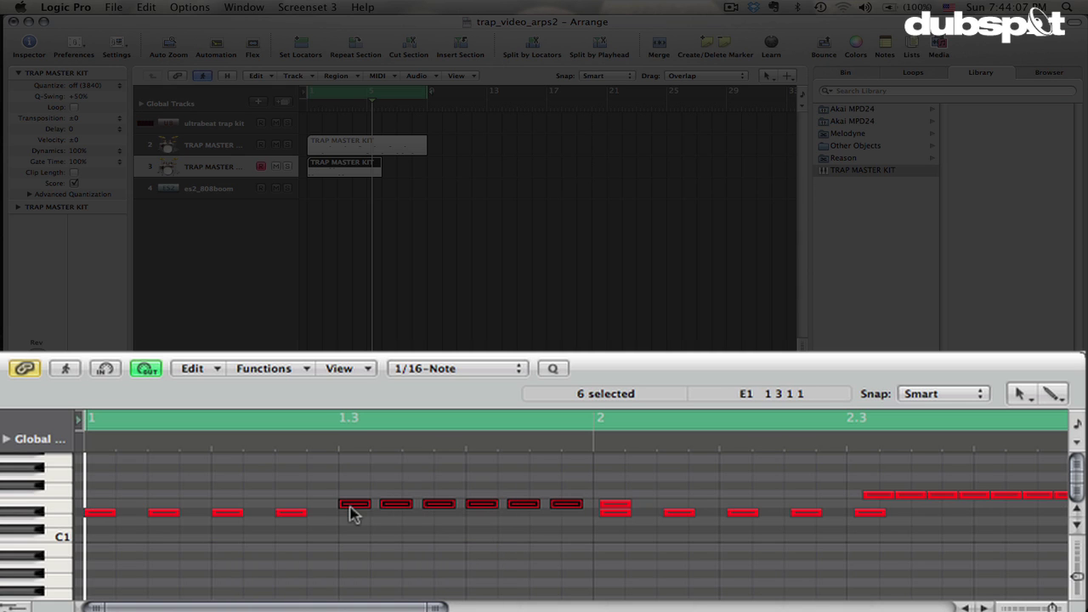
pyautogui.click(619, 506)
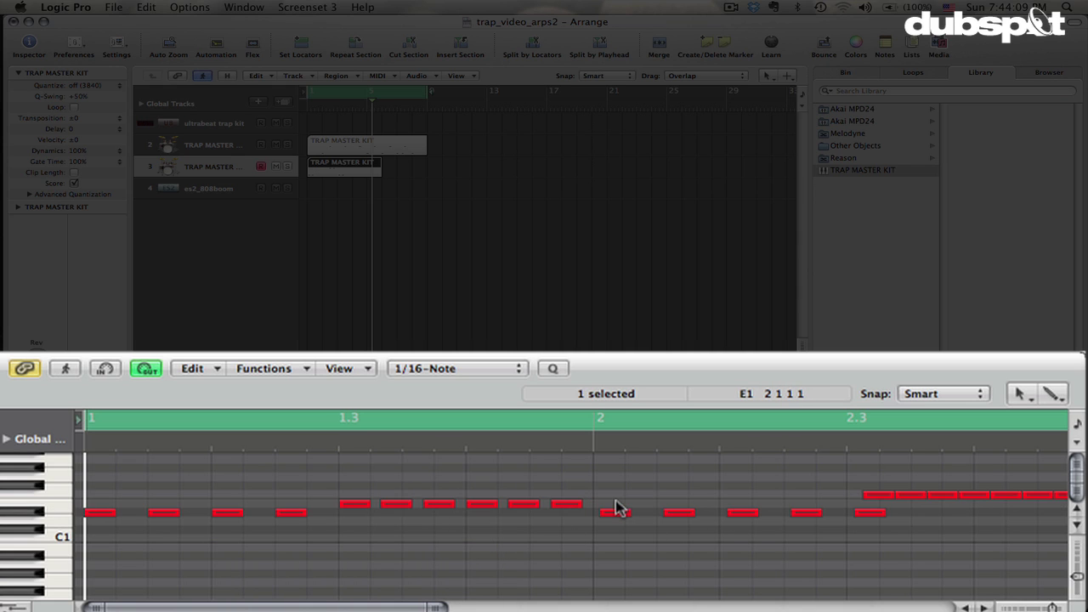
# Step: Shift the five D#1 notes back to the start of bar 2 and the eight F1 notes back to start at 2.3
pyautogui.moveTo(702, 517); pyautogui.dragTo(820, 538)
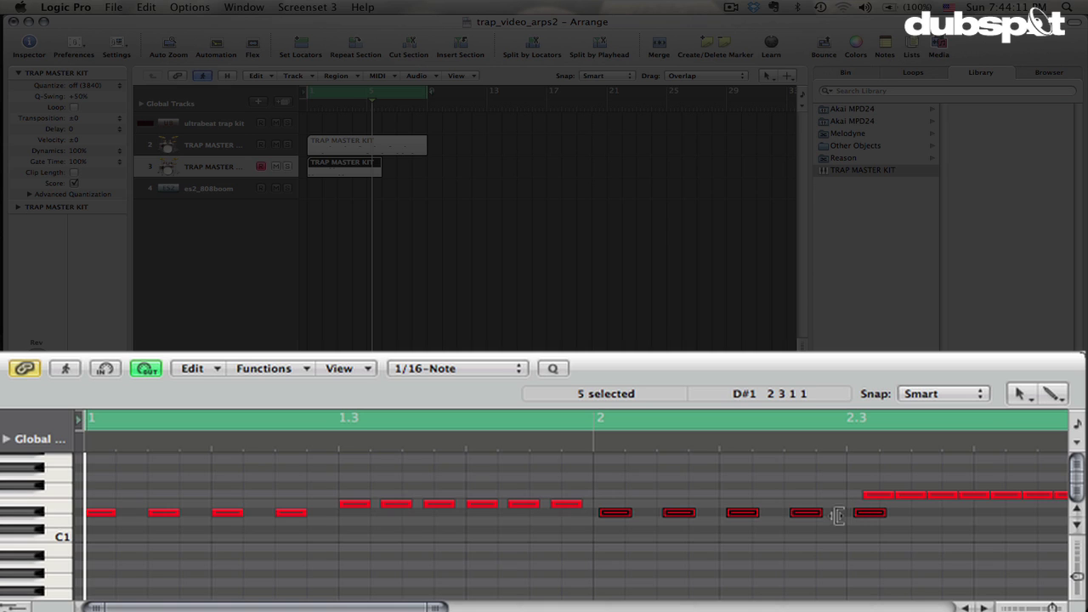
pyautogui.moveTo(615, 520); pyautogui.dragTo(607, 518)
pyautogui.hscroll(10, 607, 518)
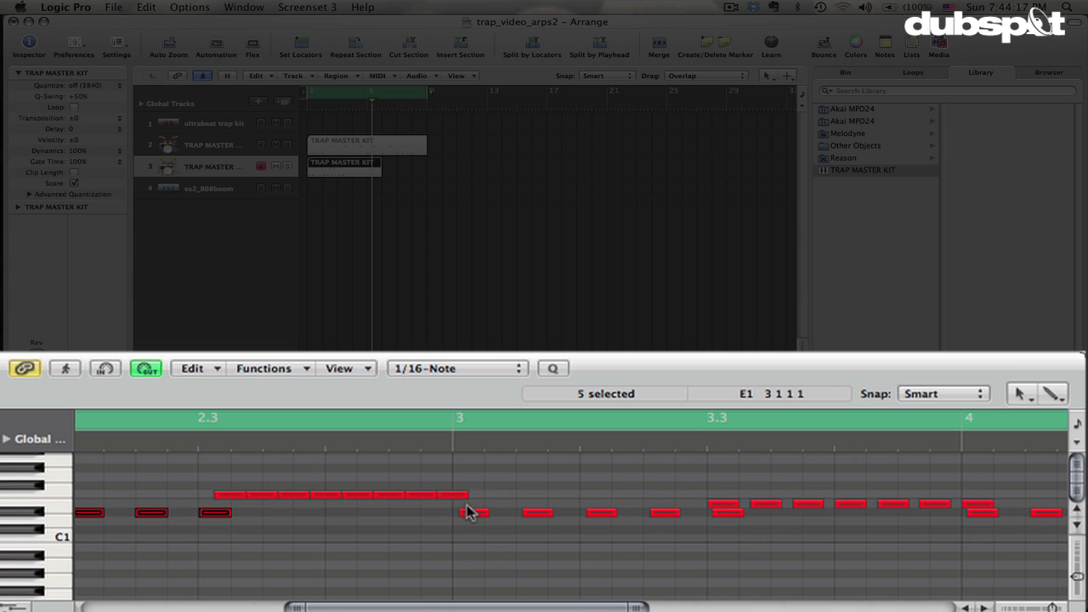
pyautogui.click(451, 495)
pyautogui.moveTo(230, 497); pyautogui.dragTo(228, 500)
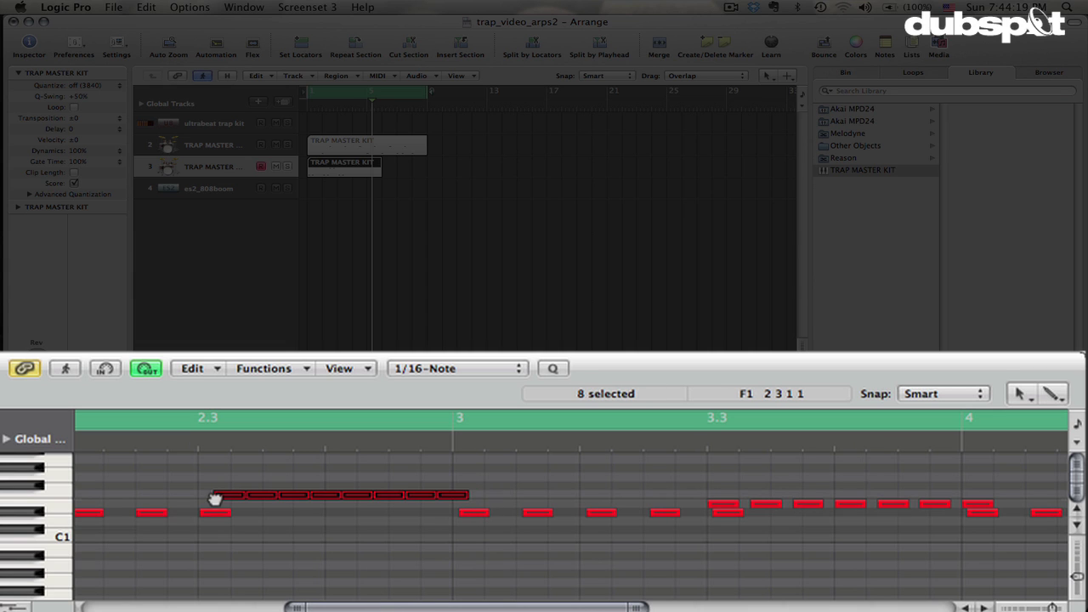
pyautogui.hscroll(5, 213, 500)
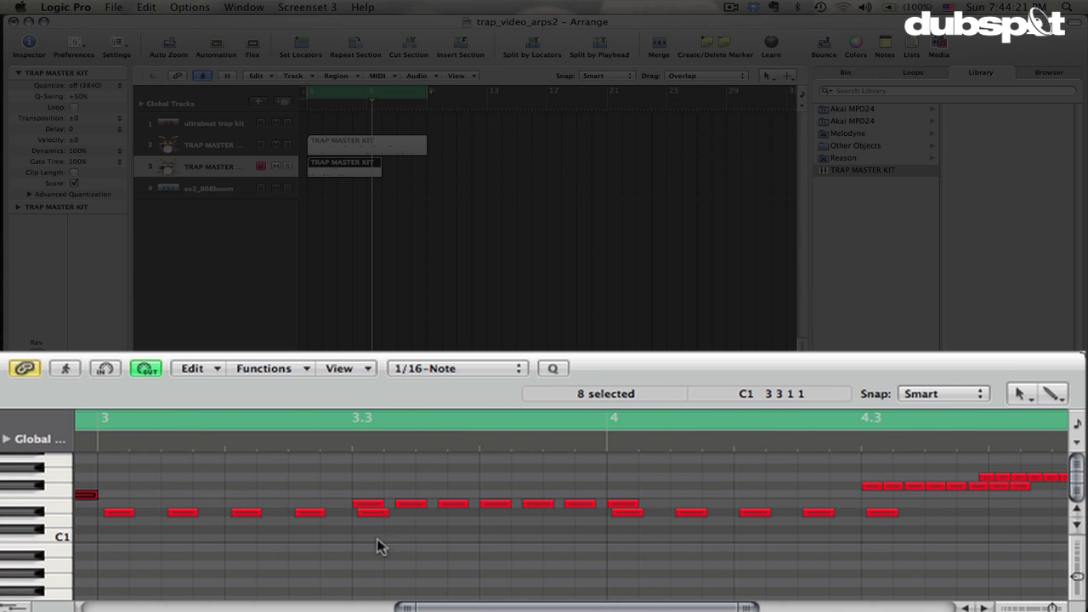
# Step: Align the four D#1 notes to the start of bar 3 and delete the overlapping D#1 note at 3.3
pyautogui.moveTo(197, 527); pyautogui.dragTo(109, 518)
pyautogui.click(110, 514)
pyautogui.click(372, 515)
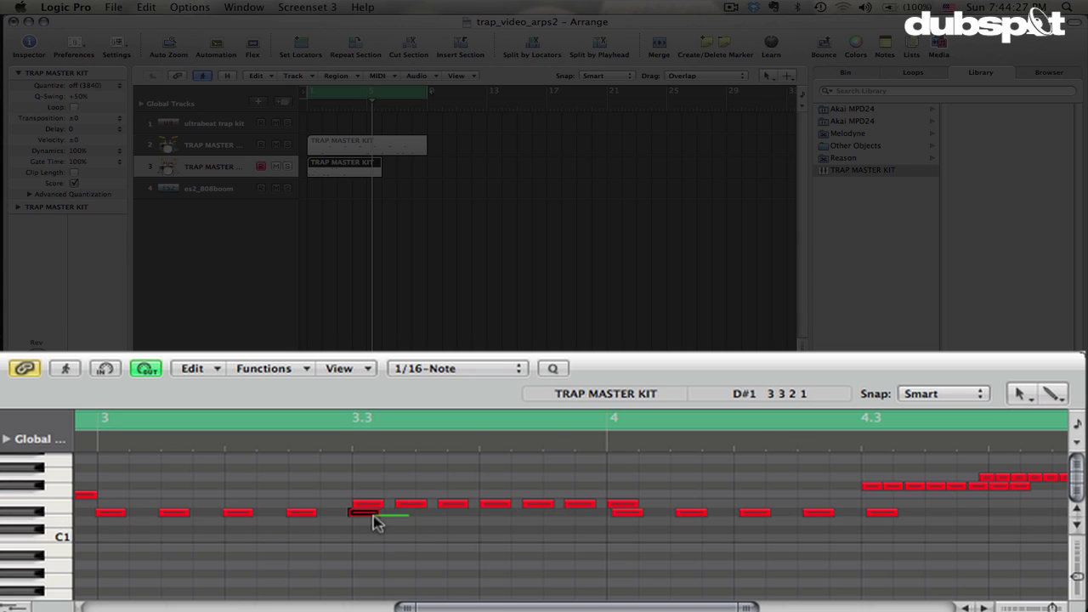
pyautogui.press('Delete')
pyautogui.moveTo(358, 527); pyautogui.dragTo(112, 515)
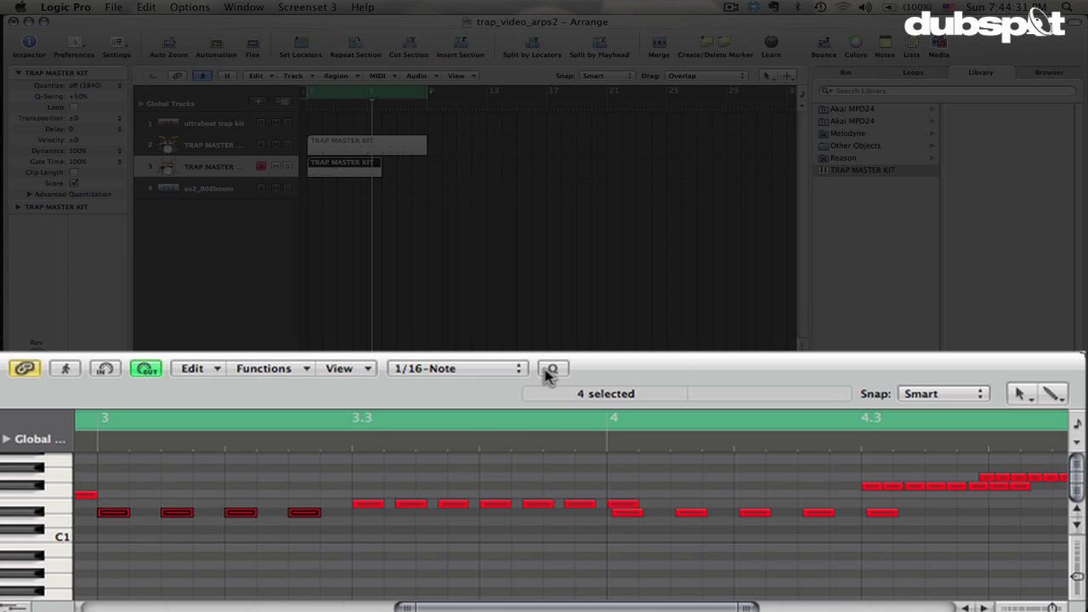
# Step: Delete the extra E1 note at bar 4 and the D#1 note at 4.3, and align the remaining four D#1 notes to bar 4
pyautogui.moveTo(359, 492); pyautogui.dragTo(571, 534)
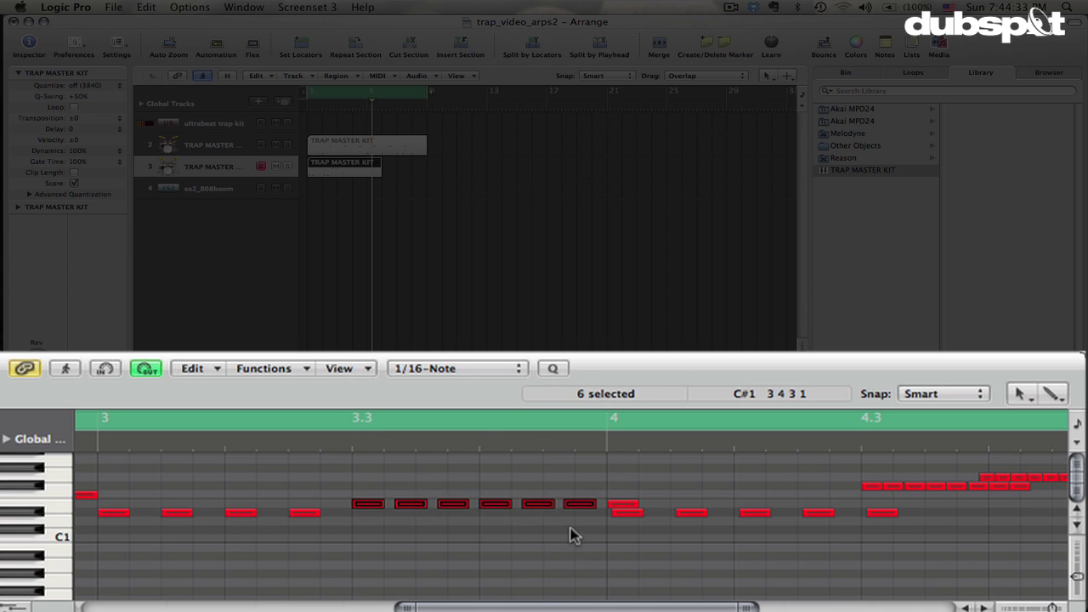
pyautogui.click(623, 496)
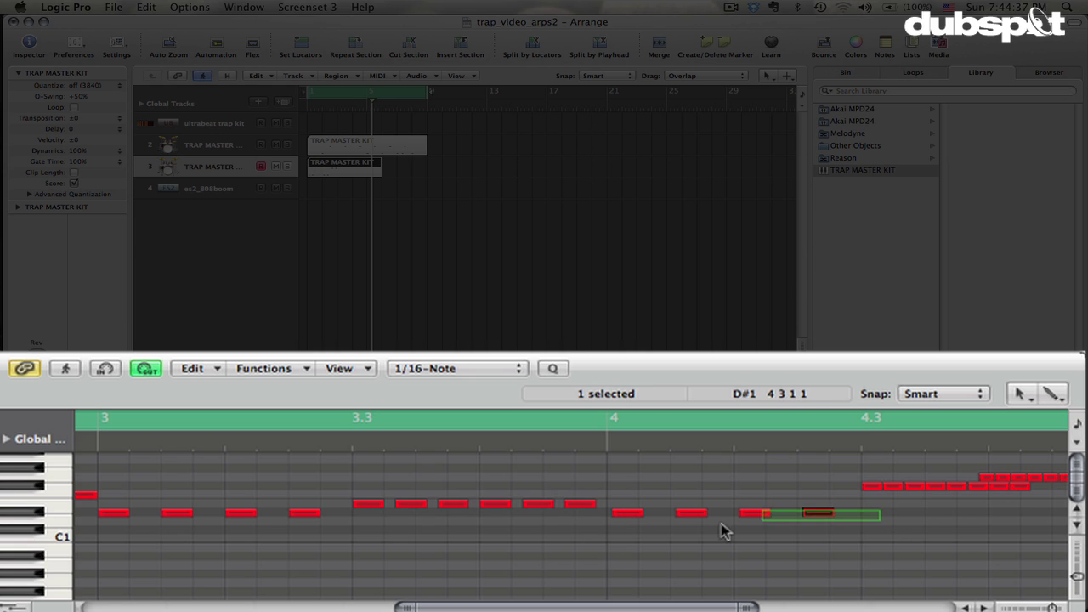
pyautogui.moveTo(721, 531); pyautogui.dragTo(629, 531)
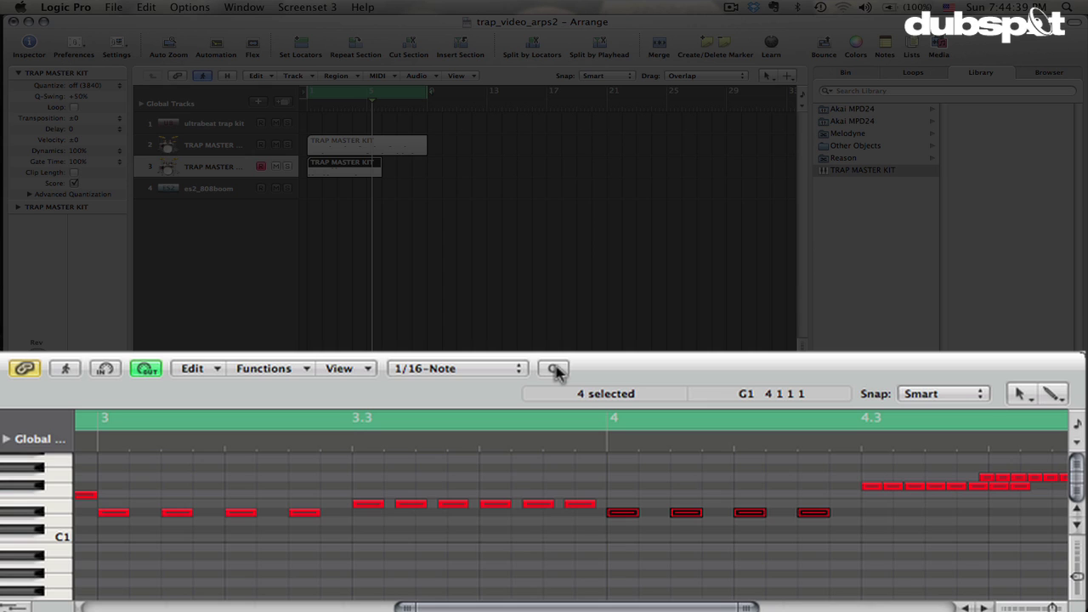
# Step: Remove the surplus G1 notes at bar 5 and align the remaining eight G1 notes to start at 4.4
pyautogui.hscroll(5, 623, 521)
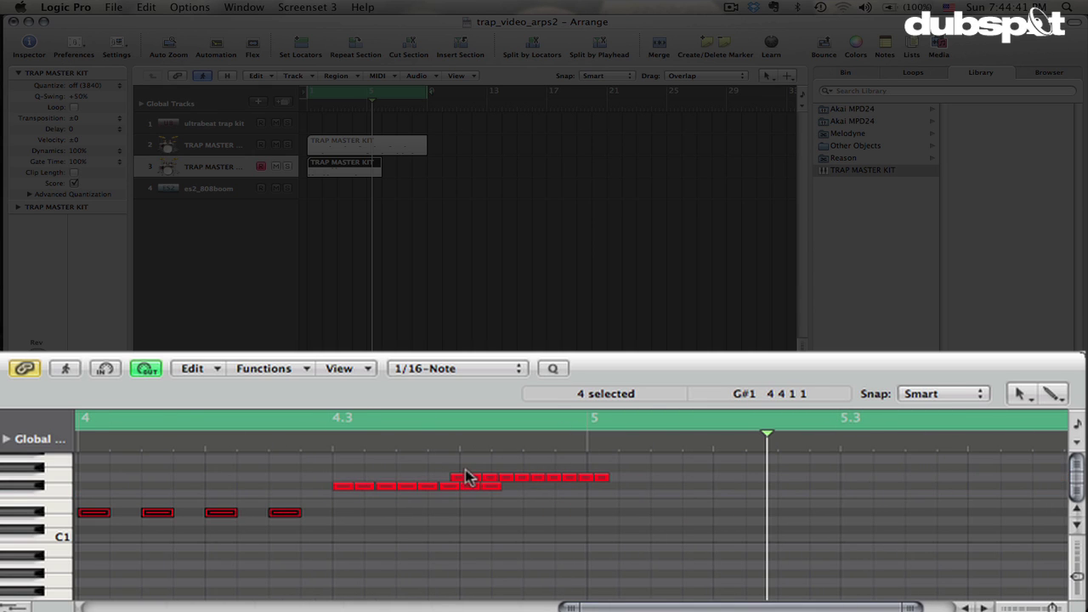
pyautogui.click(433, 470)
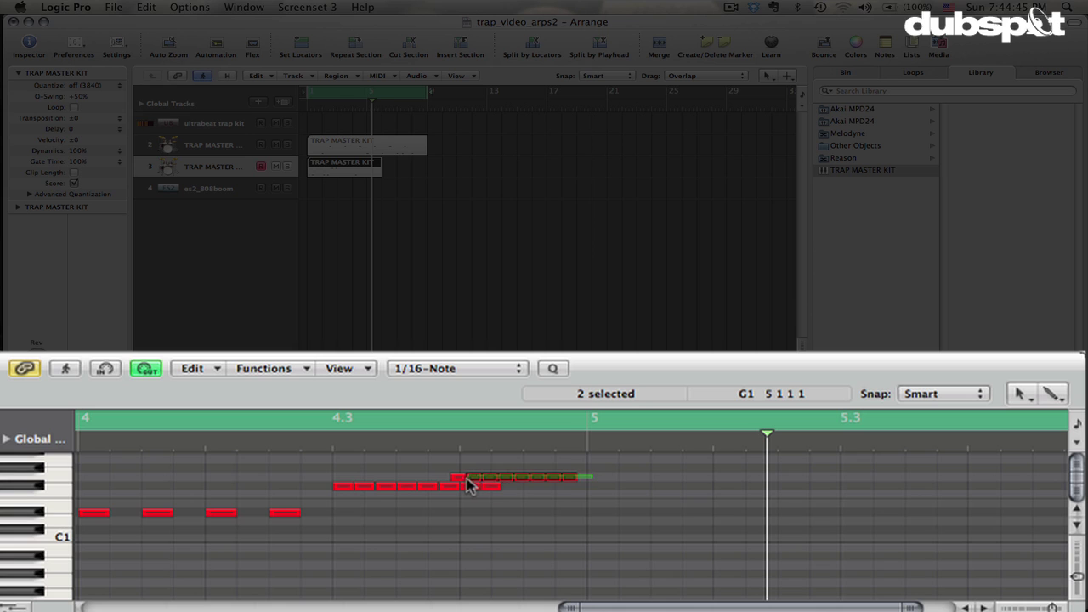
pyautogui.moveTo(459, 483); pyautogui.dragTo(475, 485)
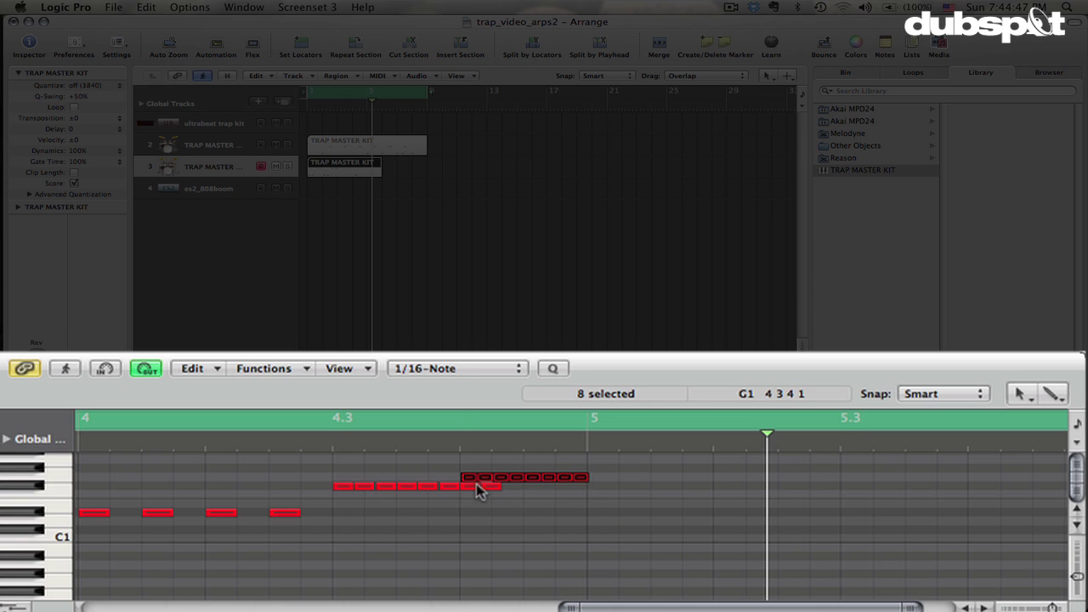
# Step: Delete the two F#1 notes overlapping the G1 roll and play the edited pattern from the beginning
pyautogui.moveTo(531, 507); pyautogui.dragTo(331, 496)
pyautogui.click(521, 513)
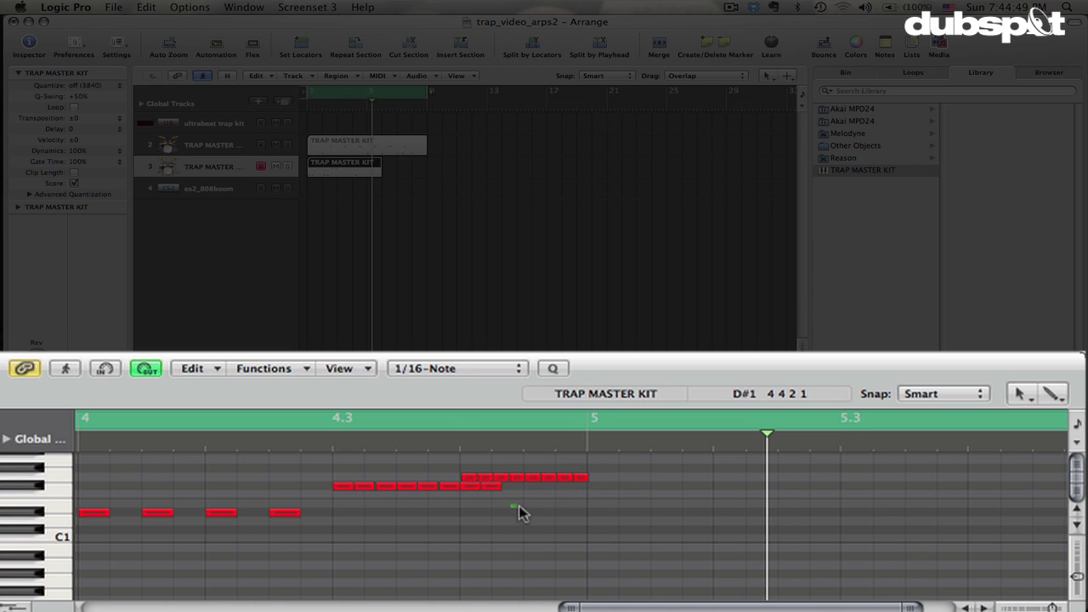
pyautogui.press('z')
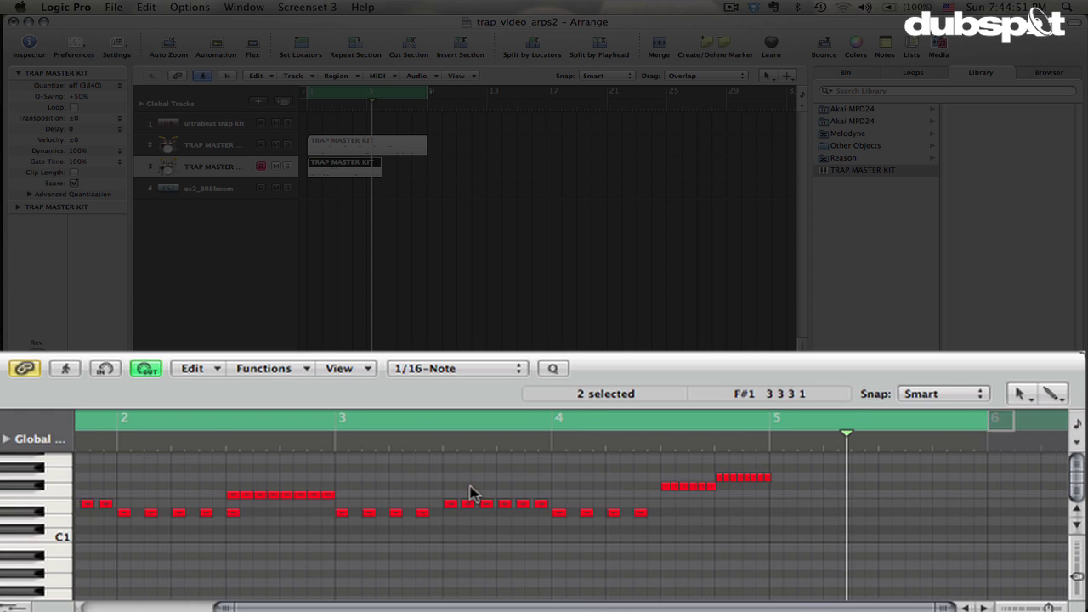
pyautogui.press('space')
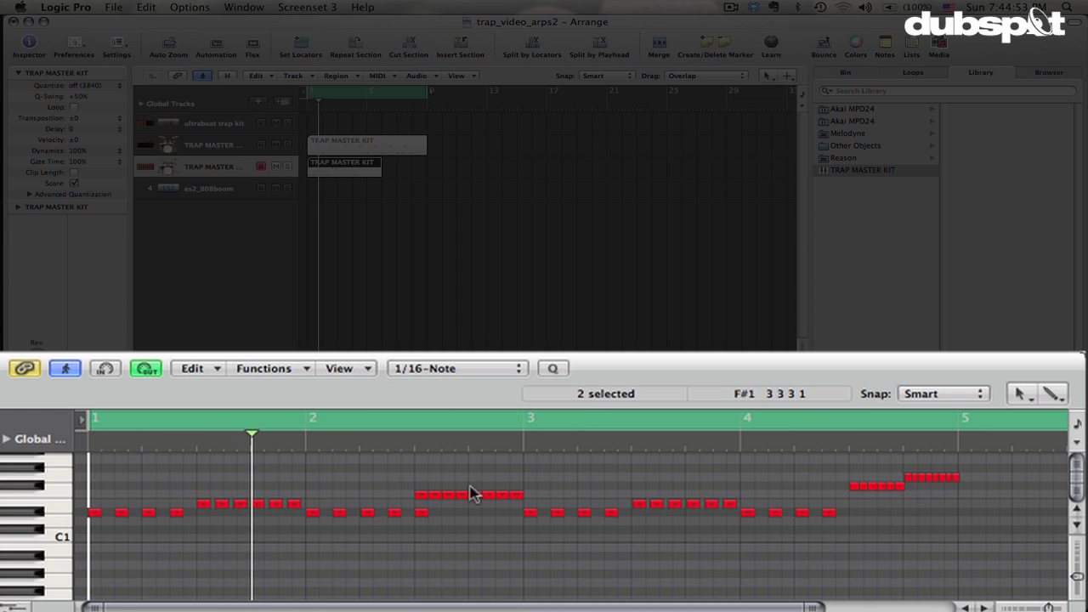
# Step: Delete the D#1 note overlapping the F1 roll at 2.3 in the track 3 region
pyautogui.click(419, 513)
pyautogui.press('Delete')
pyautogui.click(643, 508)
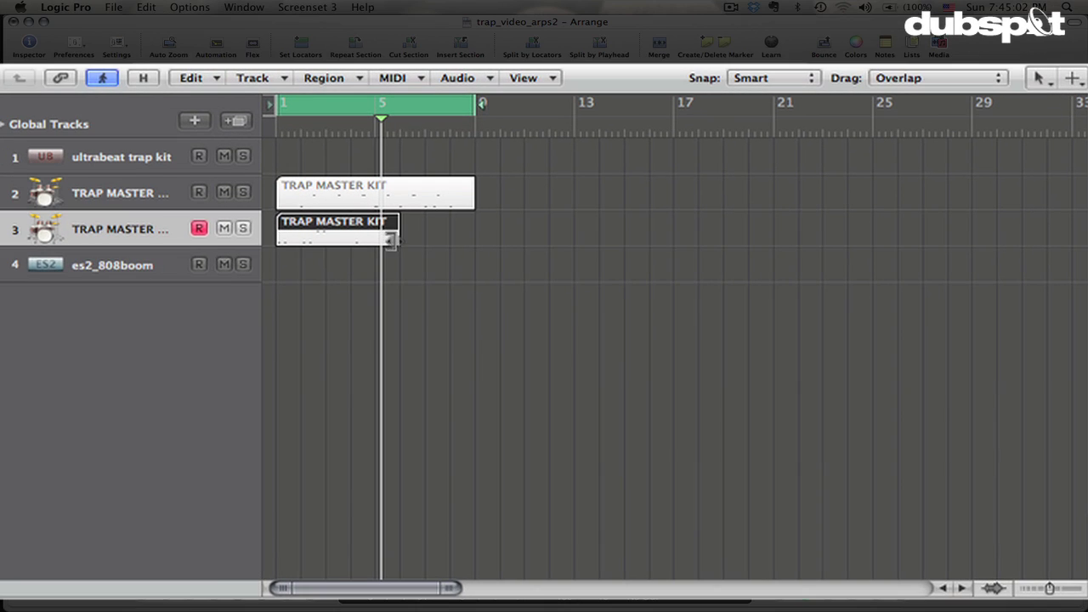
# Step: Trim the track 3 region so it ends at bar 5 and place a copy of it at bar 5
pyautogui.moveTo(380, 170); pyautogui.dragTo(365, 171)
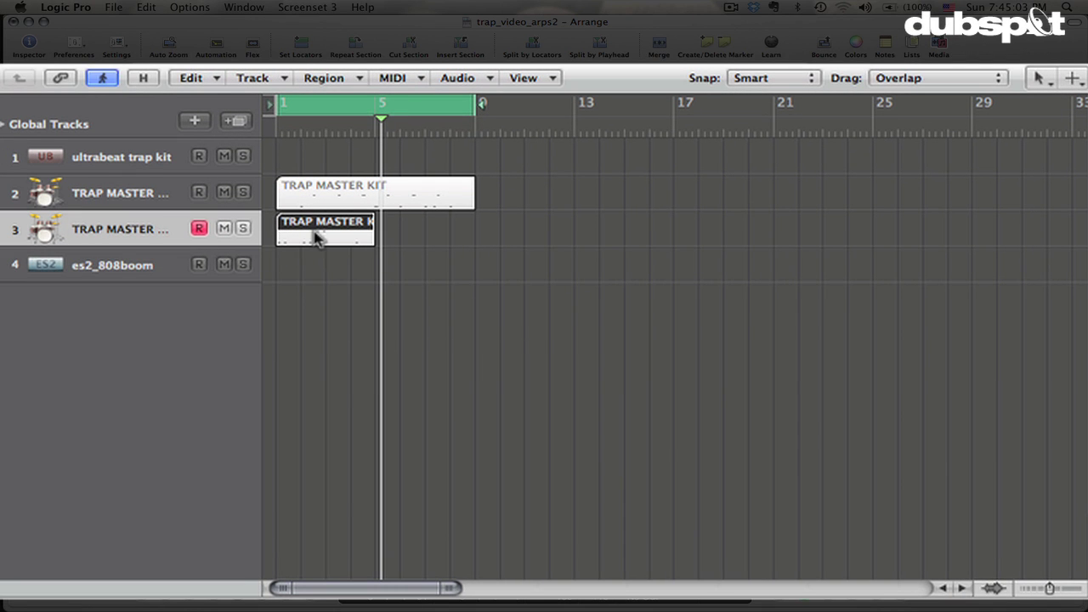
pyautogui.moveTo(338, 234); pyautogui.dragTo(408, 232)
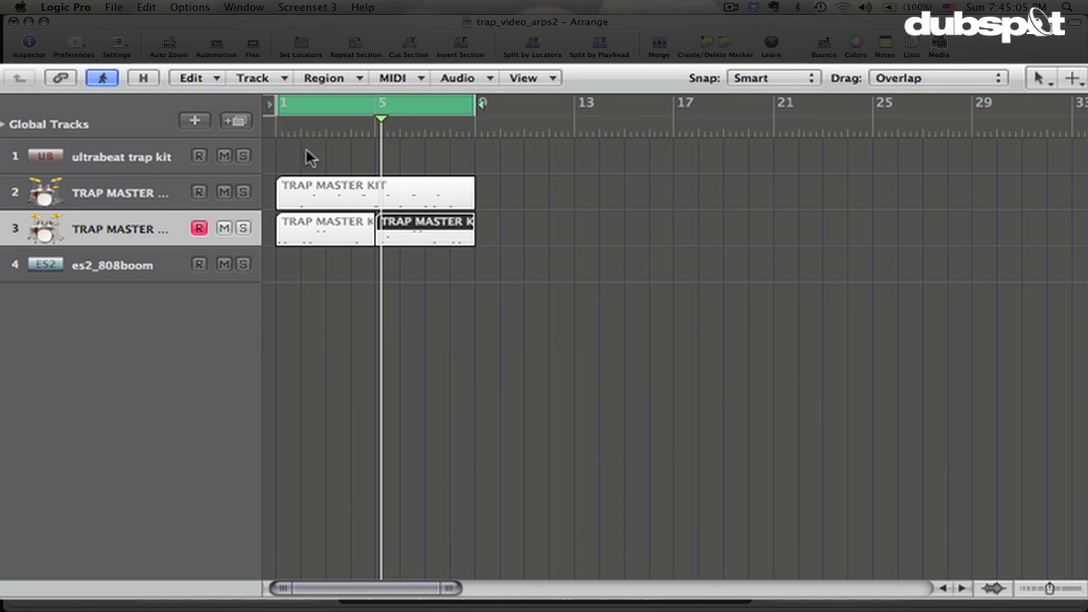
# Step: Add a new track with the same channel strip/instrument below track 3 and record a part on it up to bar 9
pyautogui.click(244, 77)
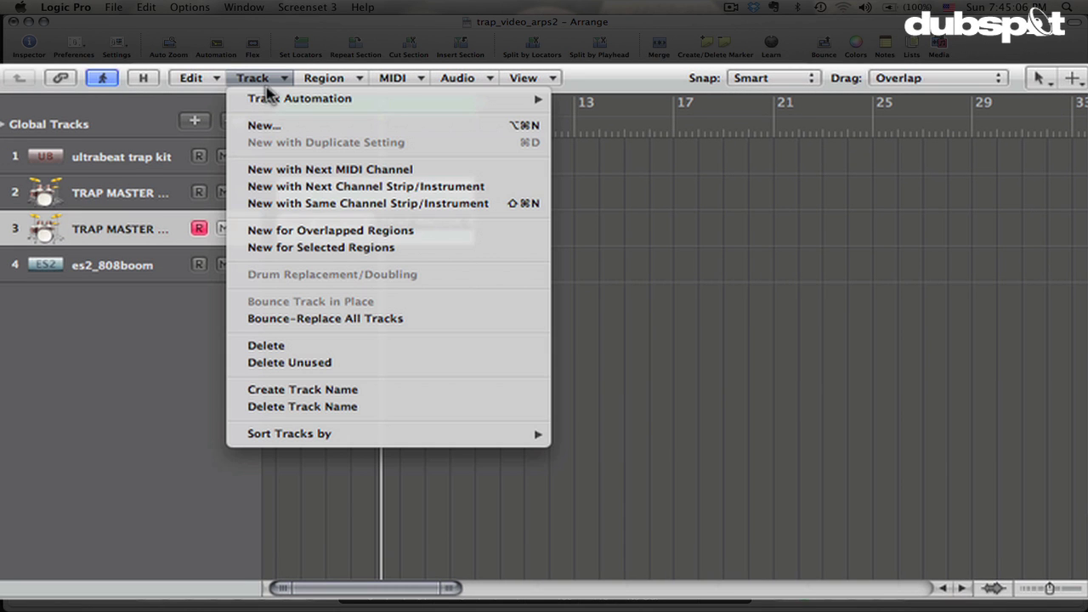
pyautogui.click(340, 204)
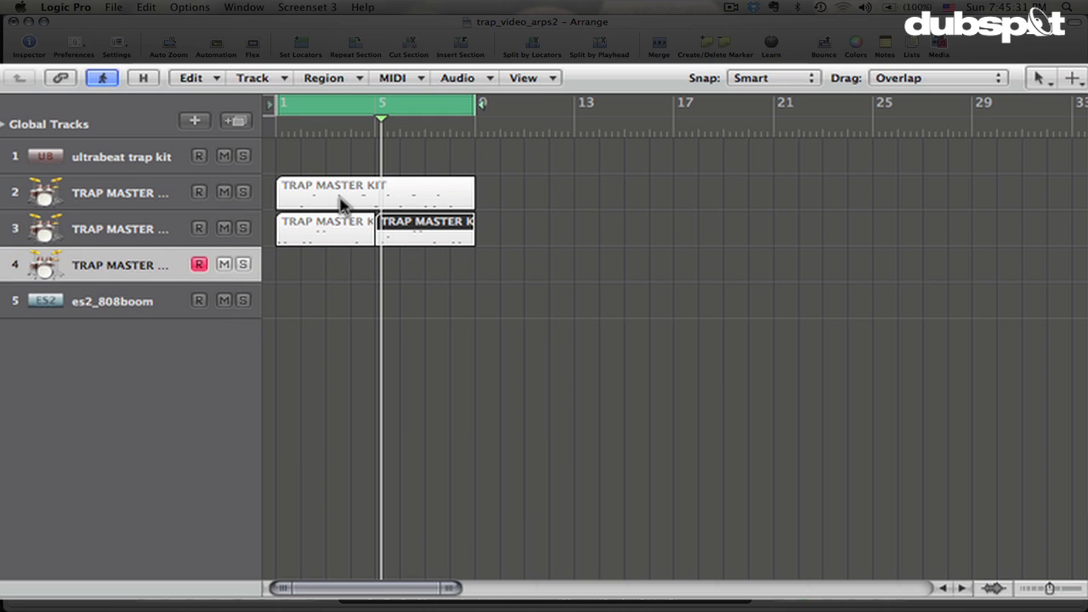
pyautogui.press('Return')
pyautogui.press('r')
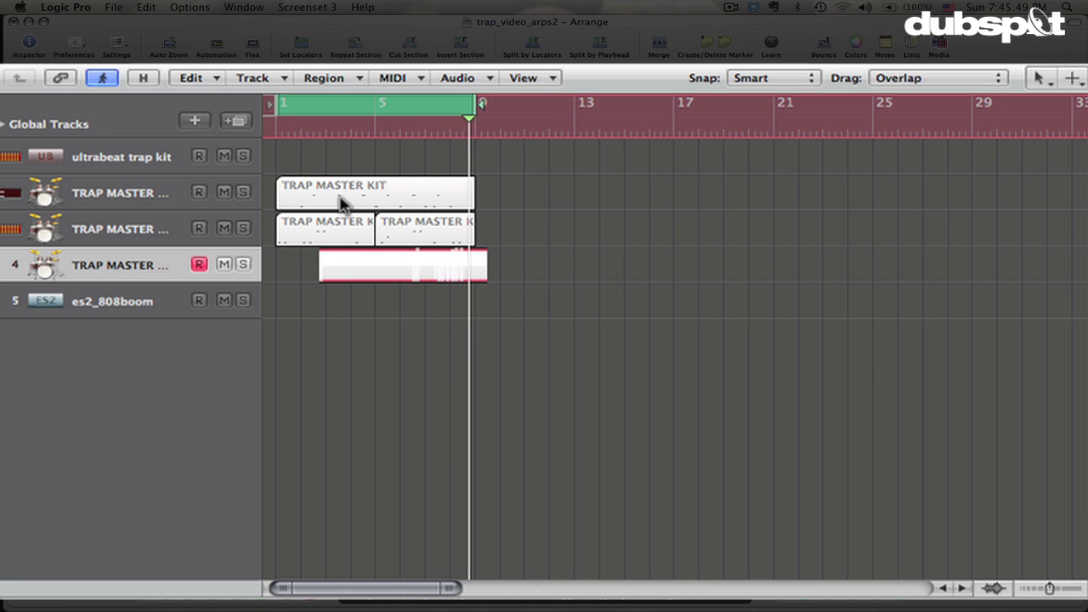
pyautogui.press('space')
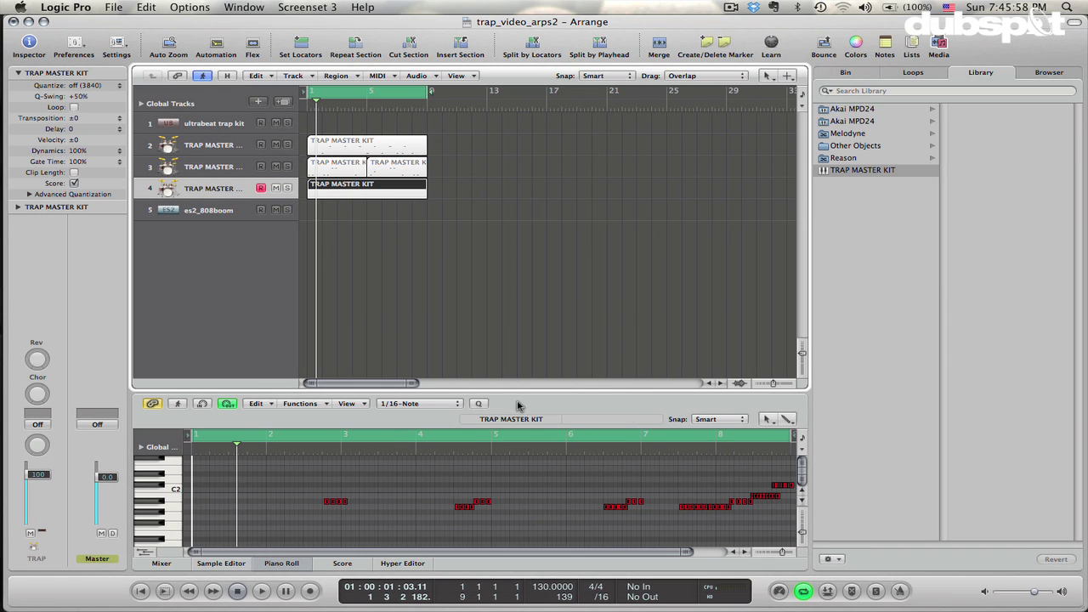
# Step: Move the four A#1 notes of the new region so they start at 2.4
pyautogui.hotkey('ctrl', 'Right')
pyautogui.hotkey('ctrl', 'Right')
pyautogui.hotkey('ctrl', 'Right')
pyautogui.hotkey('ctrl', 'Right')
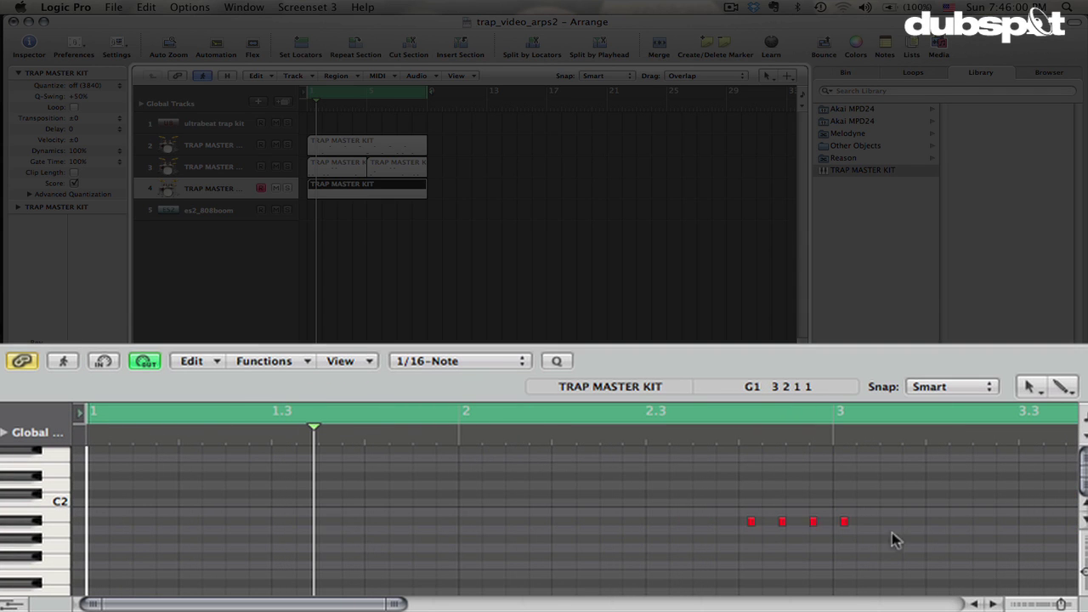
pyautogui.moveTo(890, 538); pyautogui.dragTo(746, 515)
pyautogui.click(752, 524)
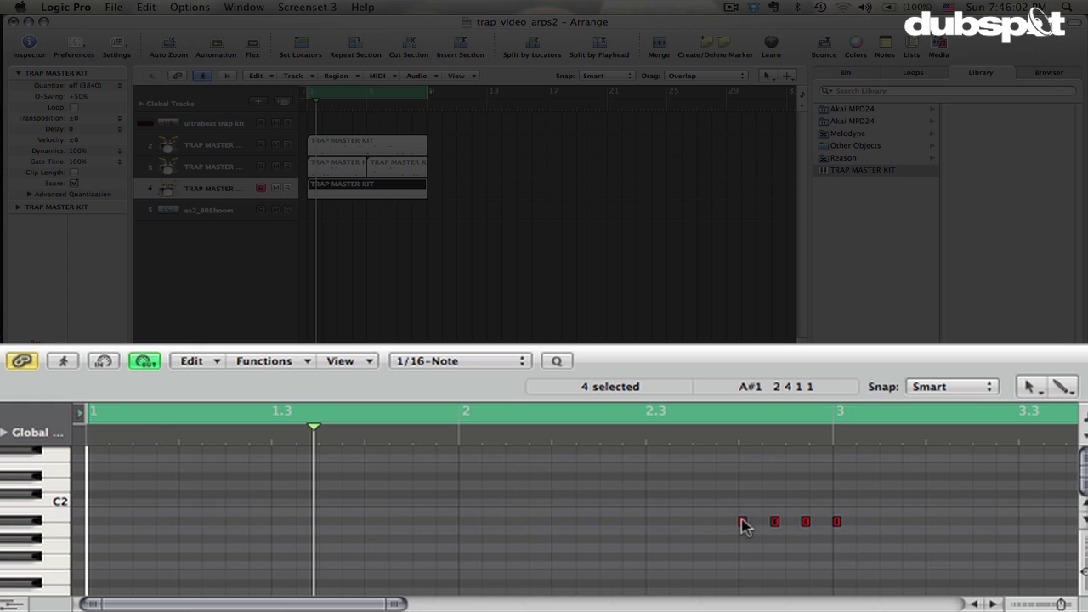
# Step: Align the seven-note A1 and A#1 roll to start at 4.3 and the eight-note roll to start at 6.3
pyautogui.hscroll(10, 743, 521)
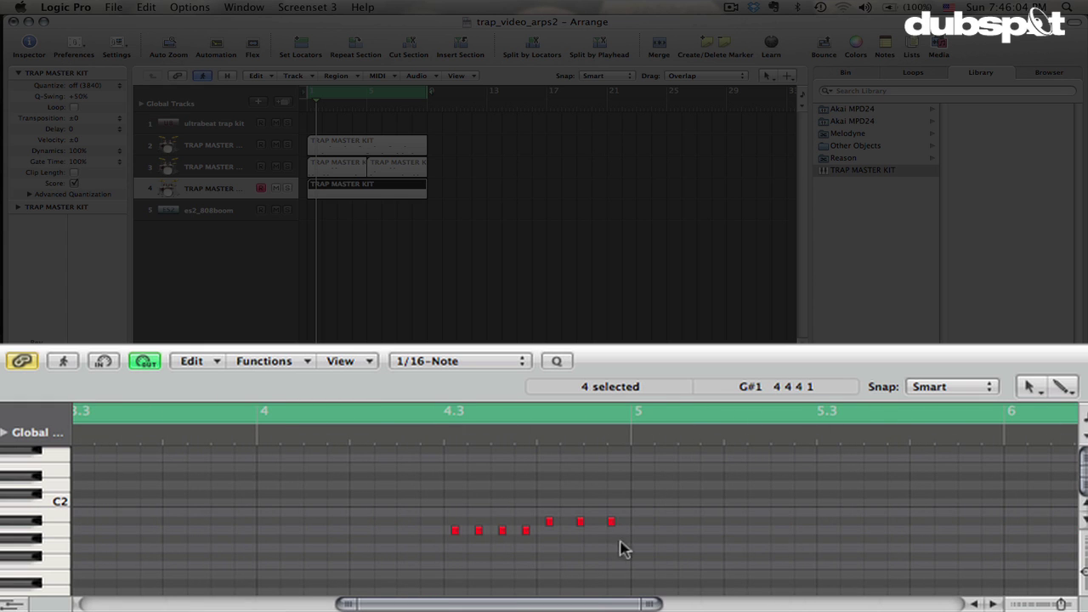
pyautogui.moveTo(625, 548); pyautogui.dragTo(455, 531)
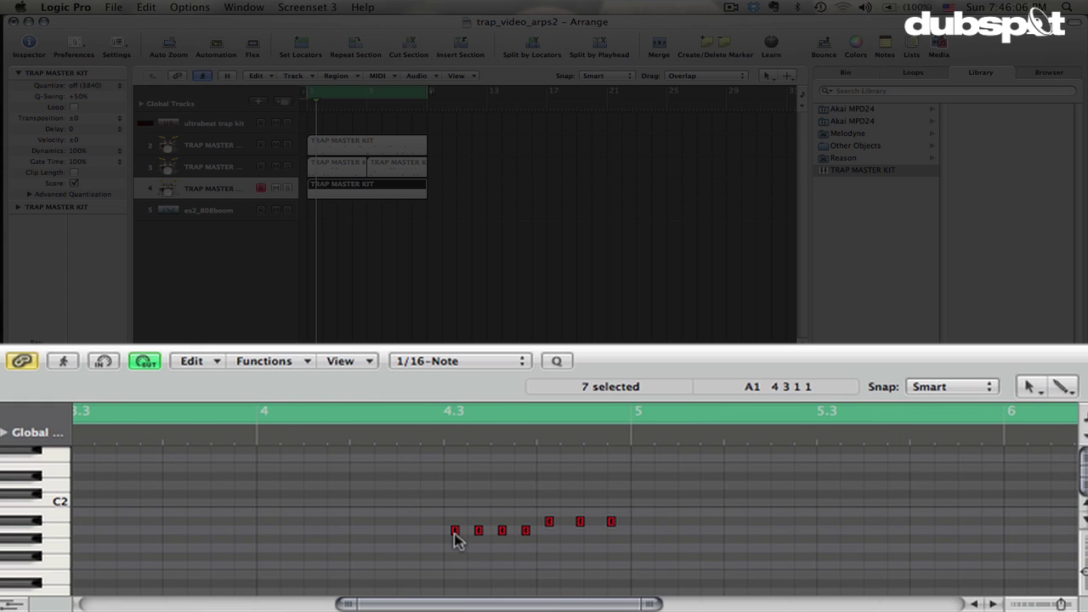
pyautogui.hscroll(4, 449, 538)
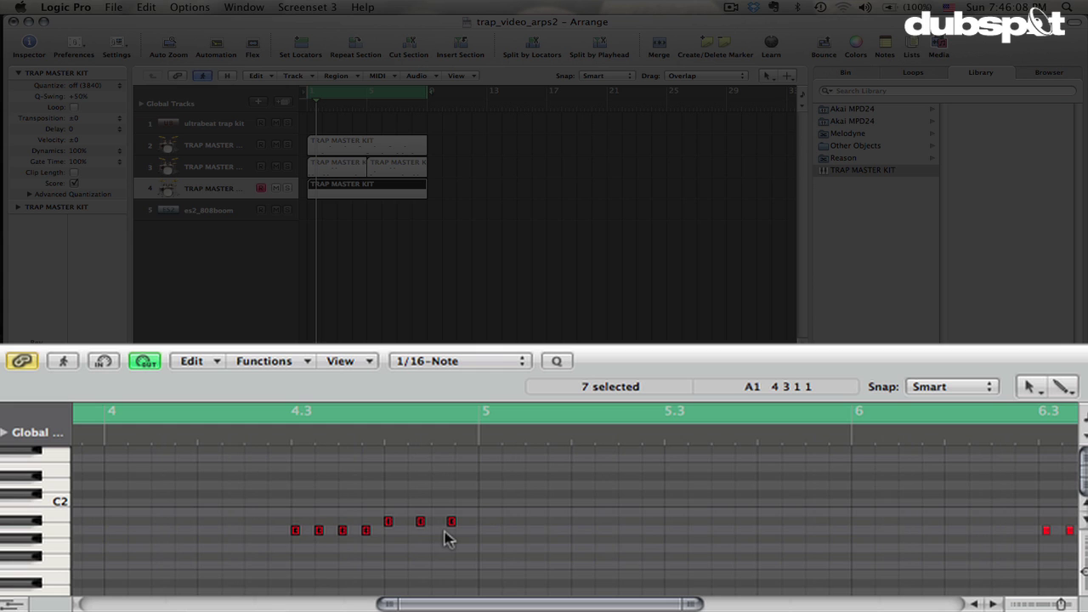
pyautogui.hscroll(12, 448, 537)
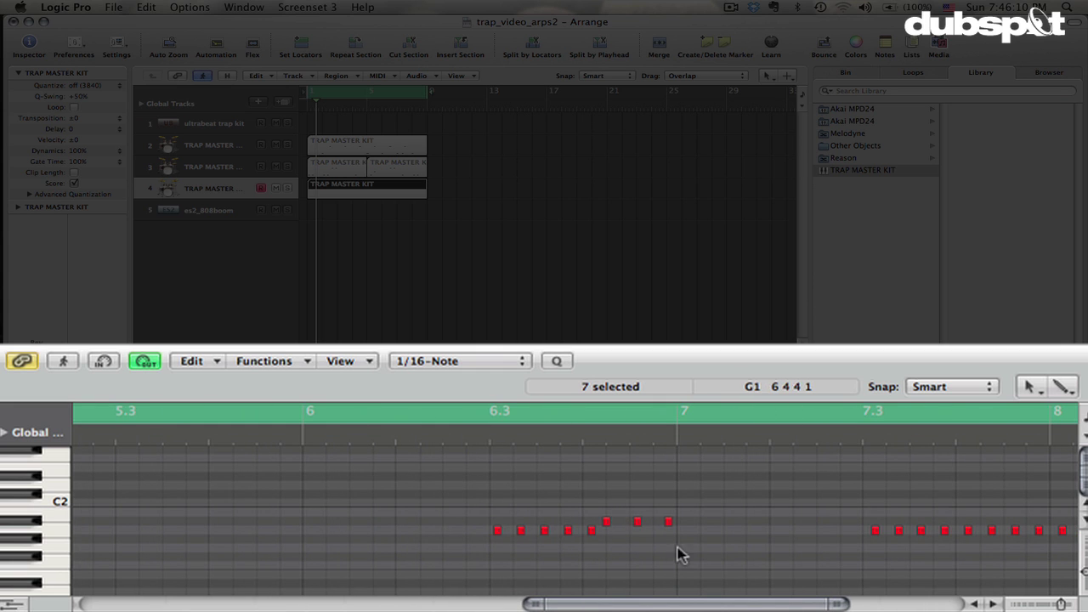
pyautogui.moveTo(680, 554); pyautogui.dragTo(493, 536)
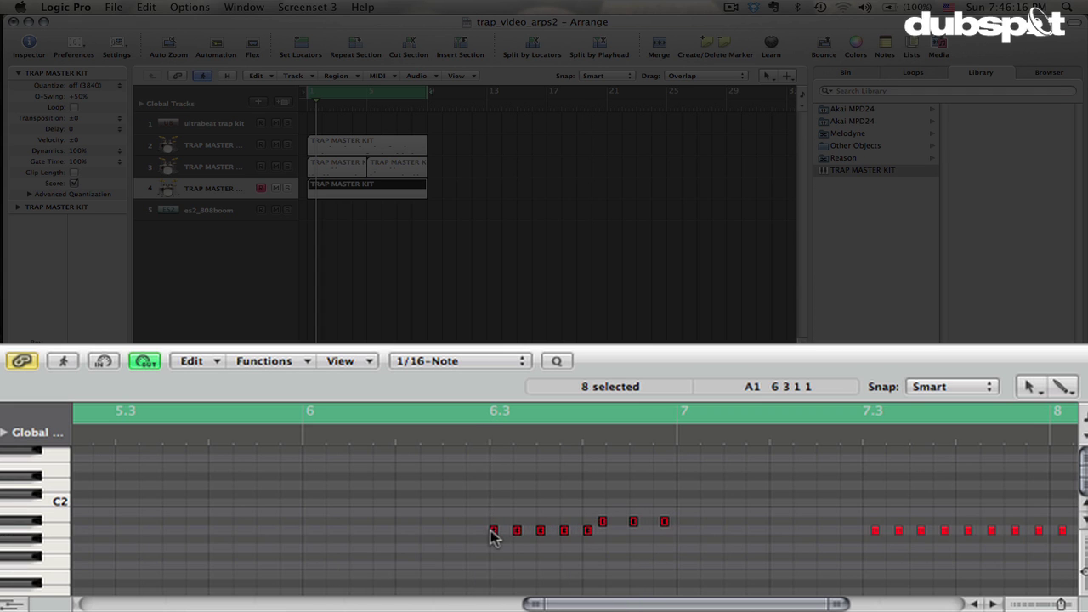
# Step: Align the eleven A1 notes in bars 7 and 8 to start at 7.3
pyautogui.hscroll(10, 493, 535)
pyautogui.moveTo(710, 545); pyautogui.dragTo(388, 537)
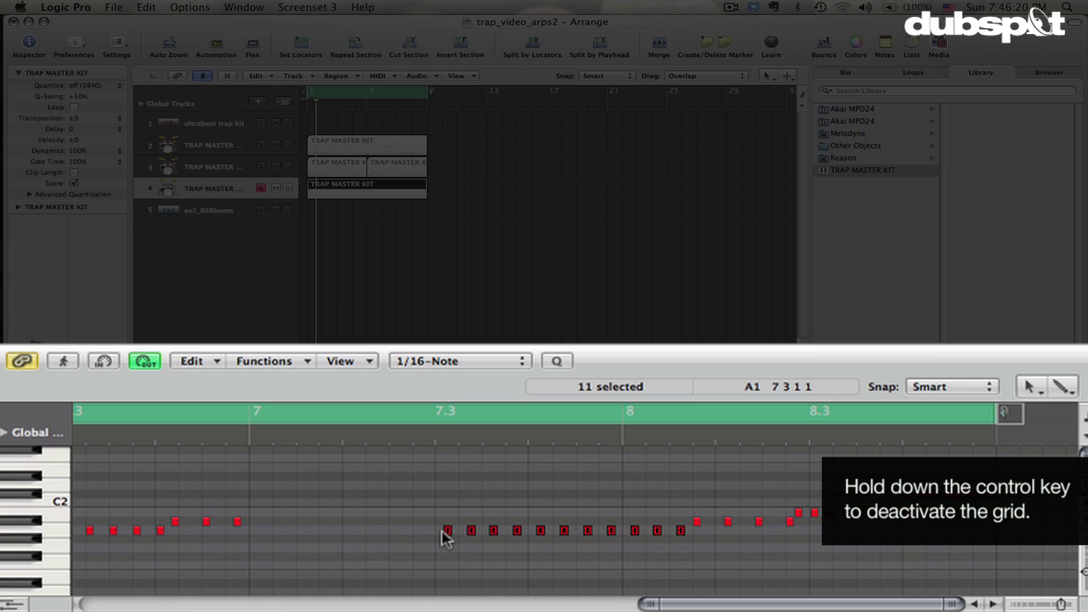
pyautogui.moveTo(448, 533); pyautogui.dragTo(438, 532)
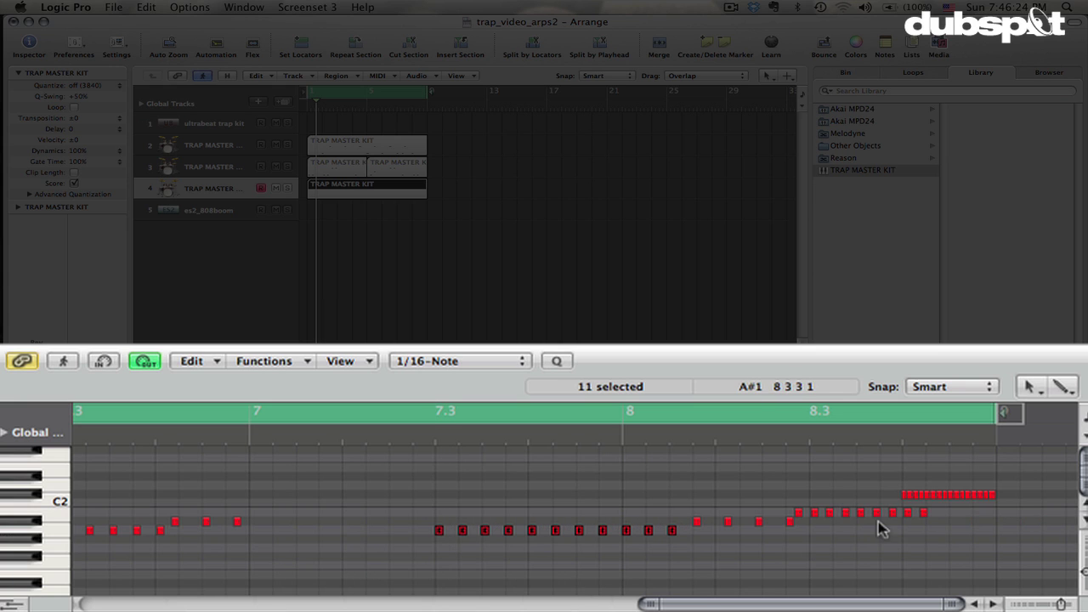
# Step: Delete the surplus B1 notes before 8.3 and after 8.4, leaving six B1 notes starting at 8.3
pyautogui.moveTo(801, 514); pyautogui.dragTo(801, 515)
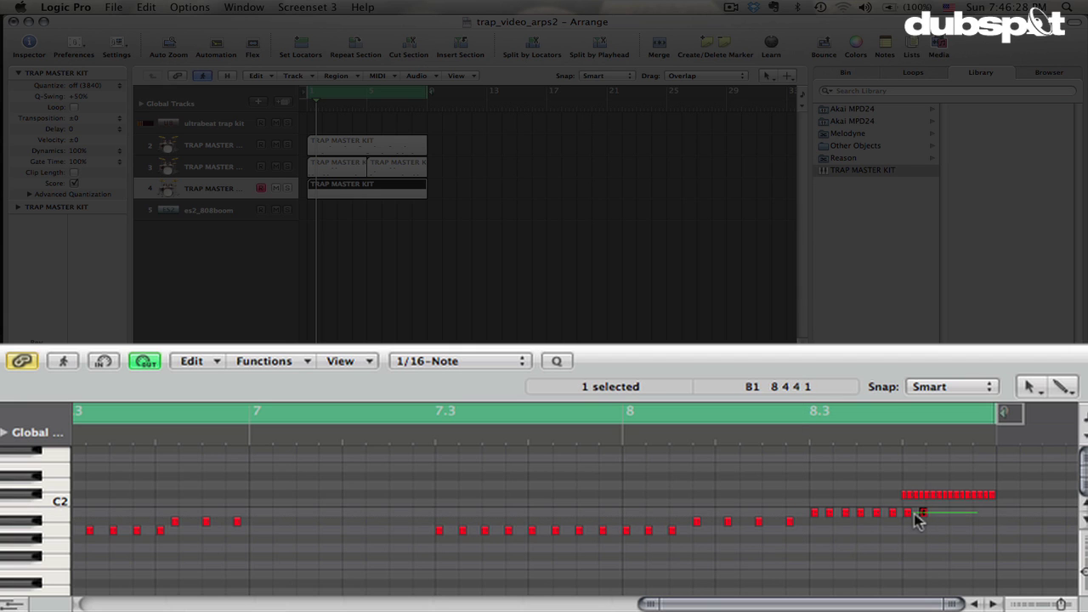
pyautogui.press('super+Right')
pyautogui.press('super+Right')
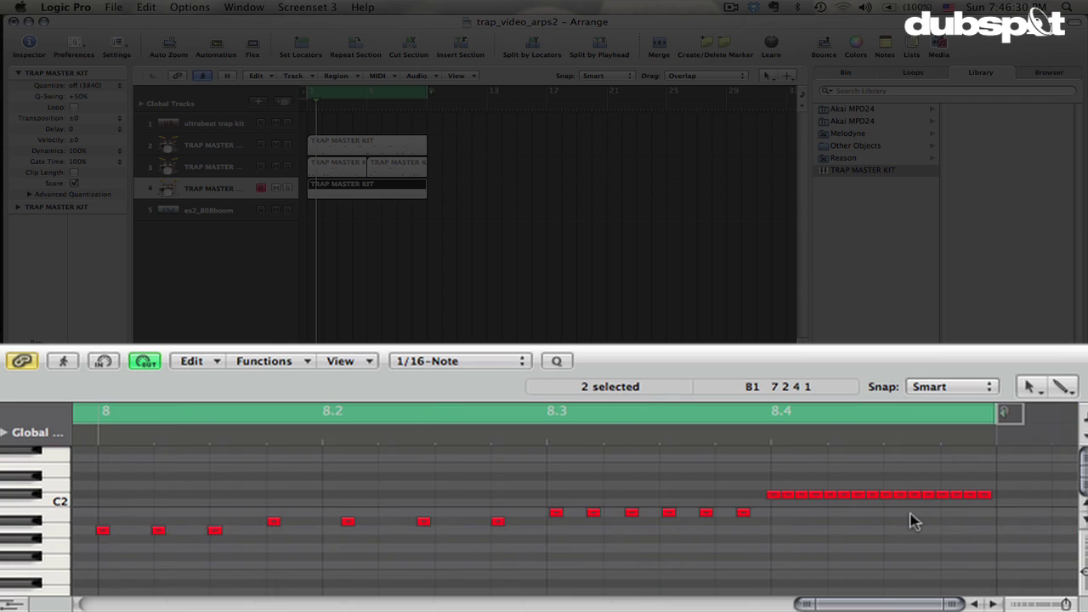
# Step: Select the sixteen C#2 notes and align them to start at 8.4
pyautogui.hotkey('shift', 'e')
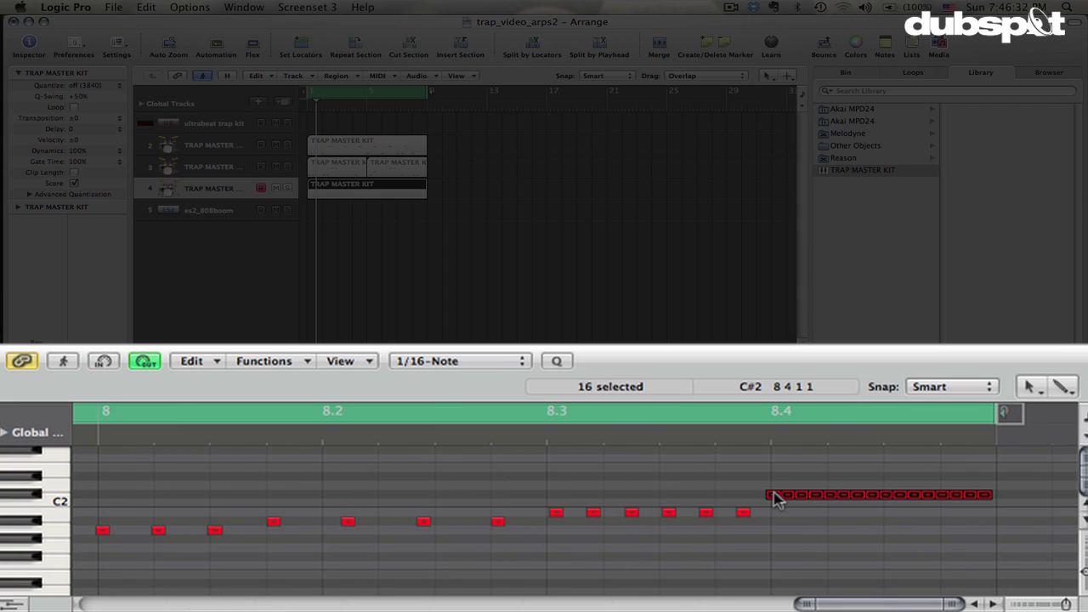
pyautogui.moveTo(772, 496); pyautogui.dragTo(777, 494)
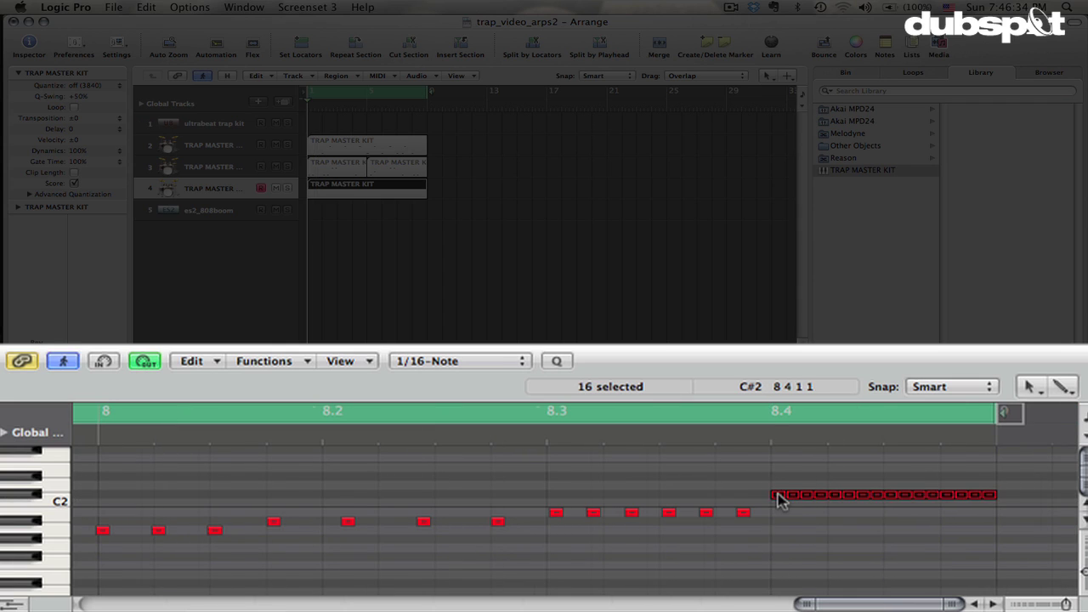
pyautogui.press('super+Left')
pyautogui.press('super+Left')
pyautogui.press('super+Left')
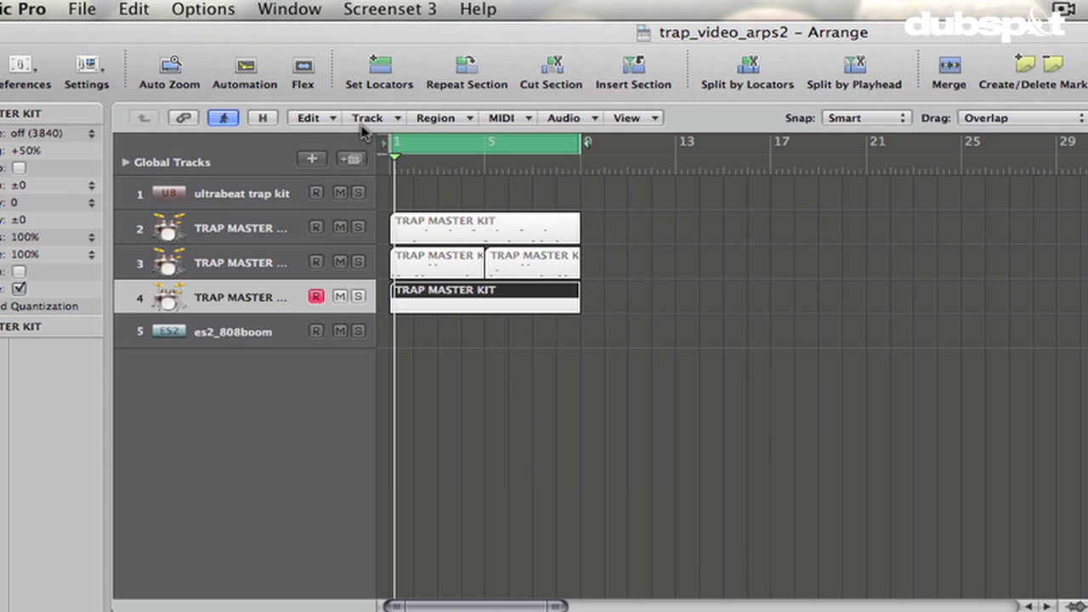
# Step: Add another track with the same channel strip/instrument below track 4
pyautogui.click(292, 76)
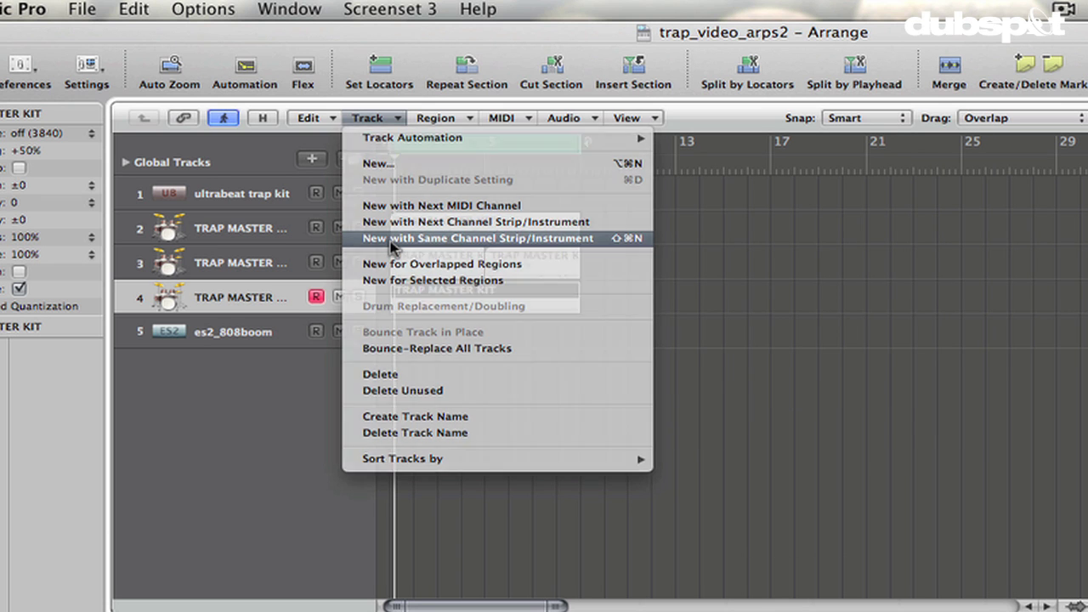
pyautogui.click(393, 239)
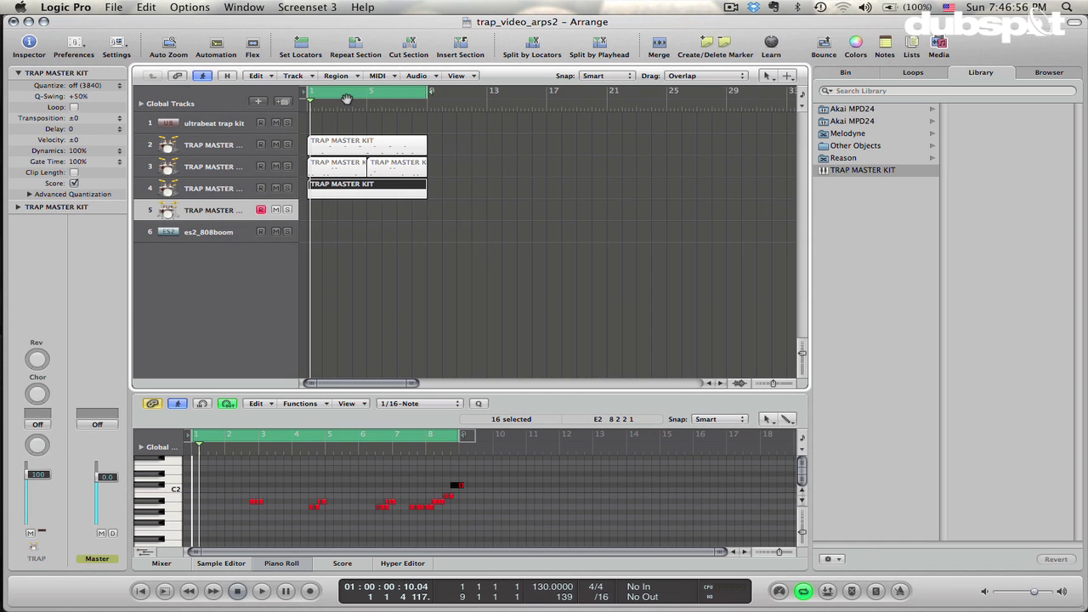
# Step: Set the cycle range to run from 2.3 to bar 9 and record a part on track 5
pyautogui.click(347, 99)
pyautogui.moveTo(360, 100); pyautogui.dragTo(431, 100)
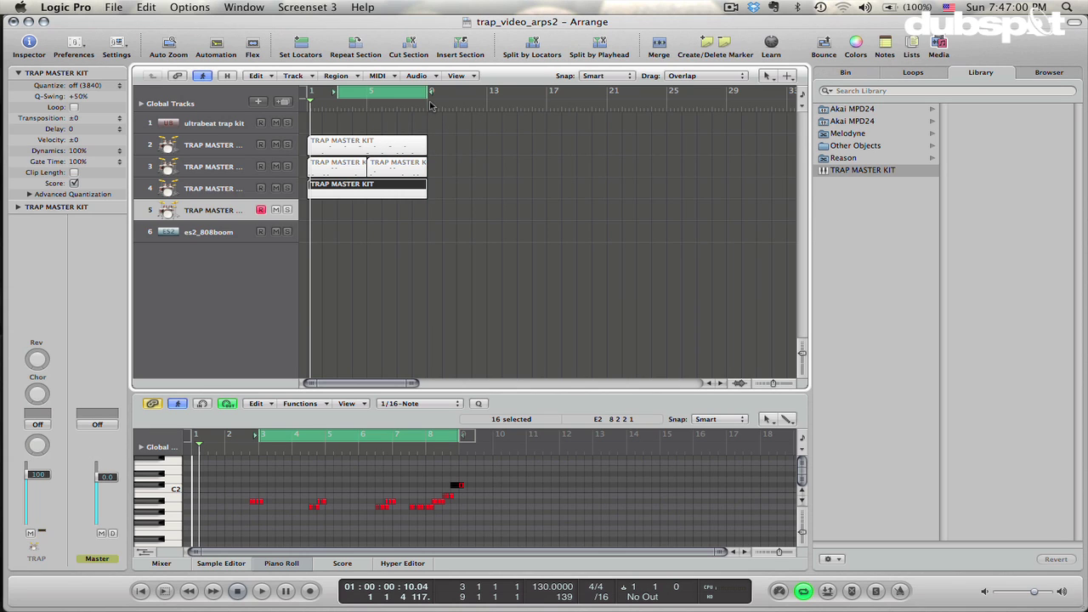
pyautogui.click(249, 444)
pyautogui.moveTo(260, 435); pyautogui.dragTo(240, 435)
pyautogui.press('r')
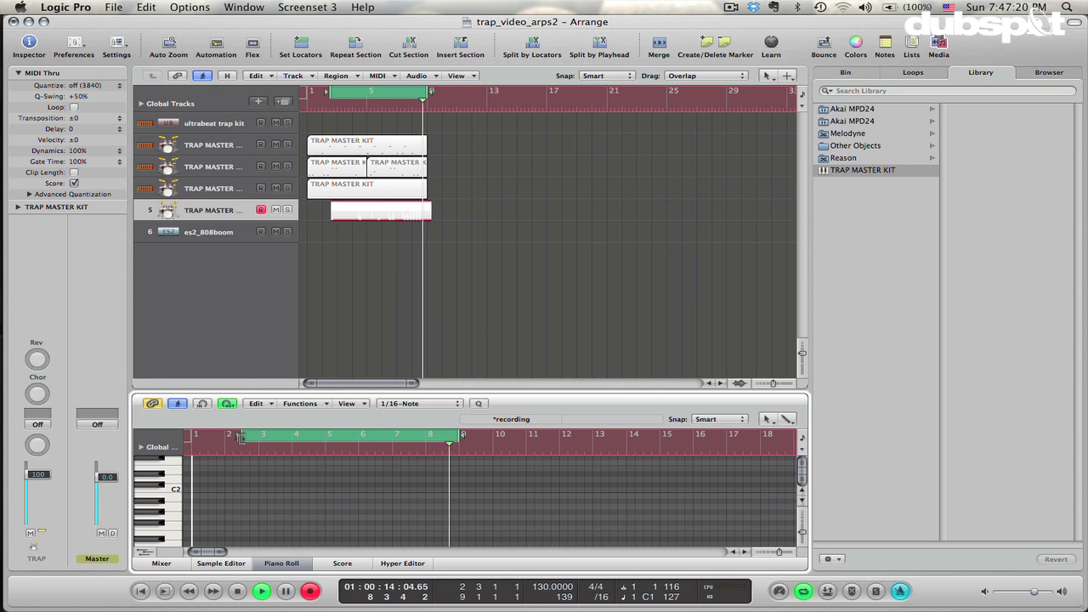
pyautogui.press('space')
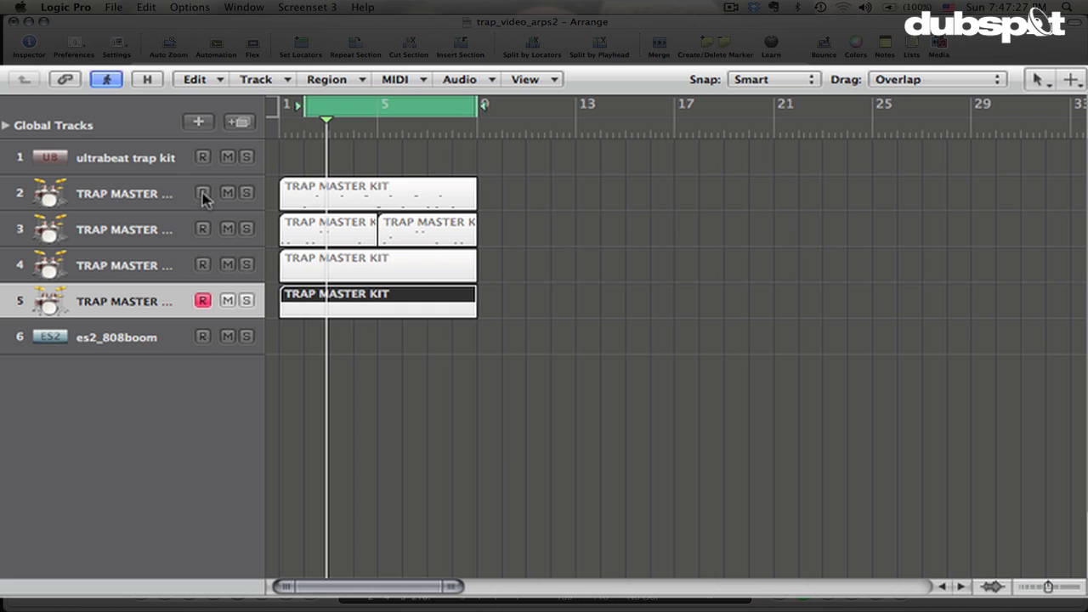
# Step: Add a sixth track with the same channel strip/instrument and audition its drum and bass notes with the Caps Lock Keyboard
pyautogui.click(256, 79)
pyautogui.click(333, 211)
pyautogui.press('capslock')
pyautogui.press('h')
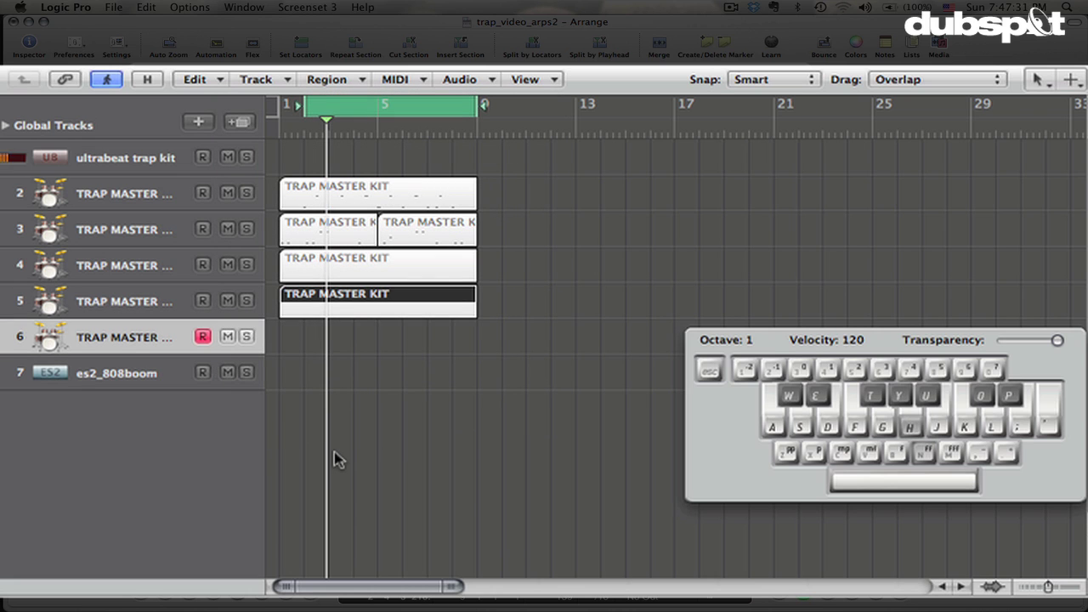
pyautogui.press('d')
pyautogui.press('k')
pyautogui.press('l')
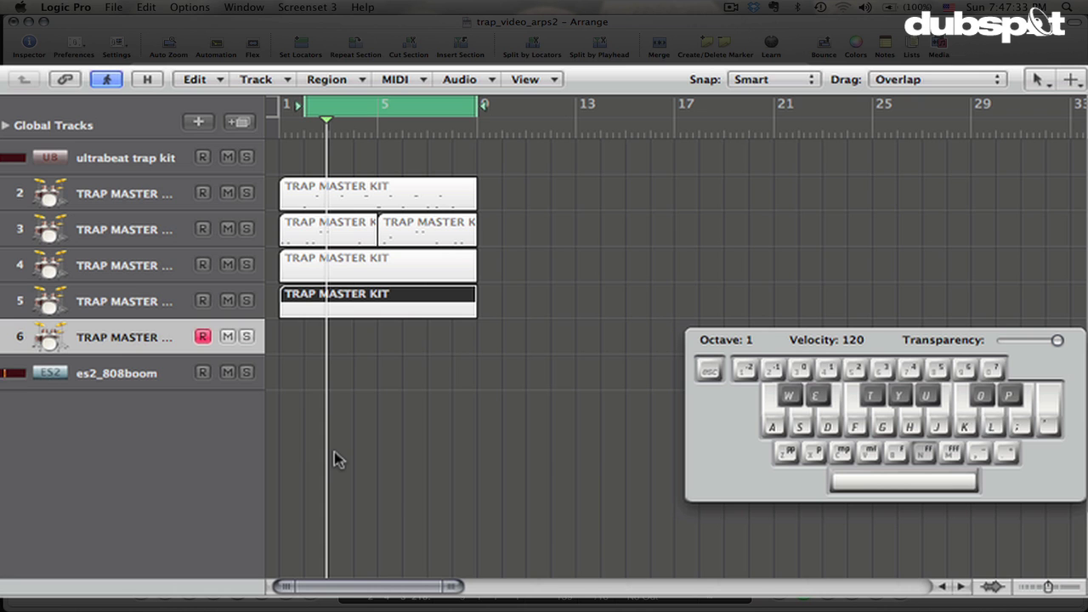
pyautogui.press('l')
# Step: Tune oscillator 1 of the es2_808boom ES2 instrument to -24 semitones and audition notes C2 and D2
pyautogui.click(142, 375)
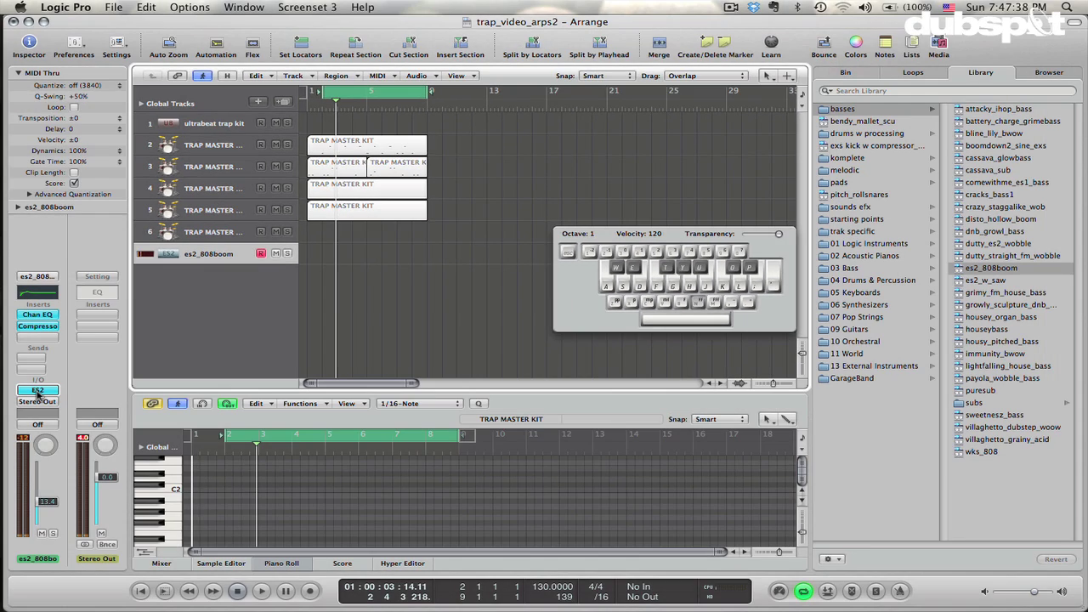
pyautogui.doubleClick(38, 390)
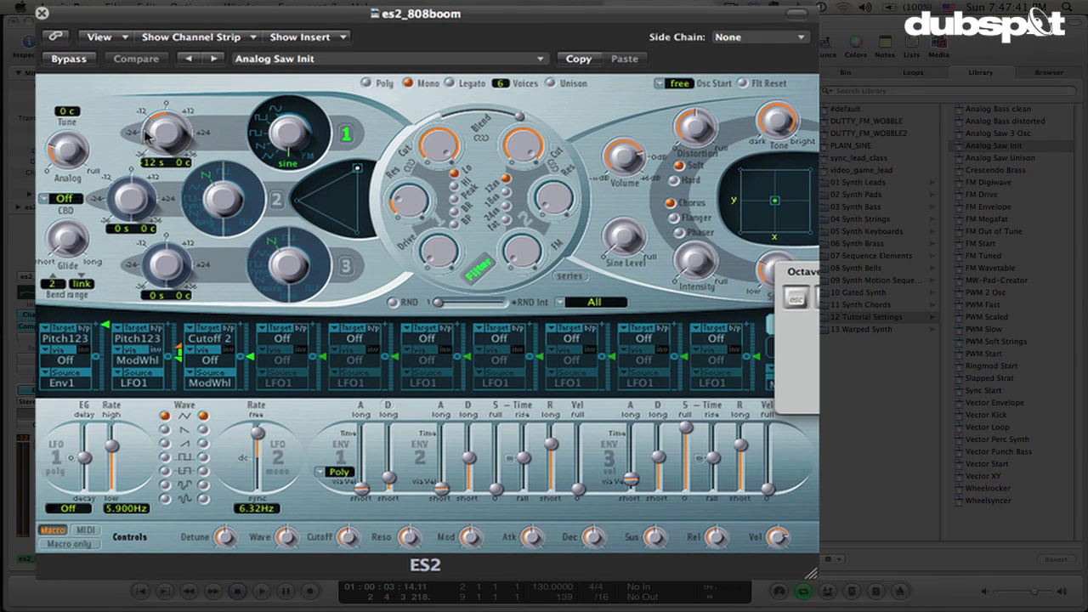
pyautogui.moveTo(146, 136); pyautogui.dragTo(134, 138)
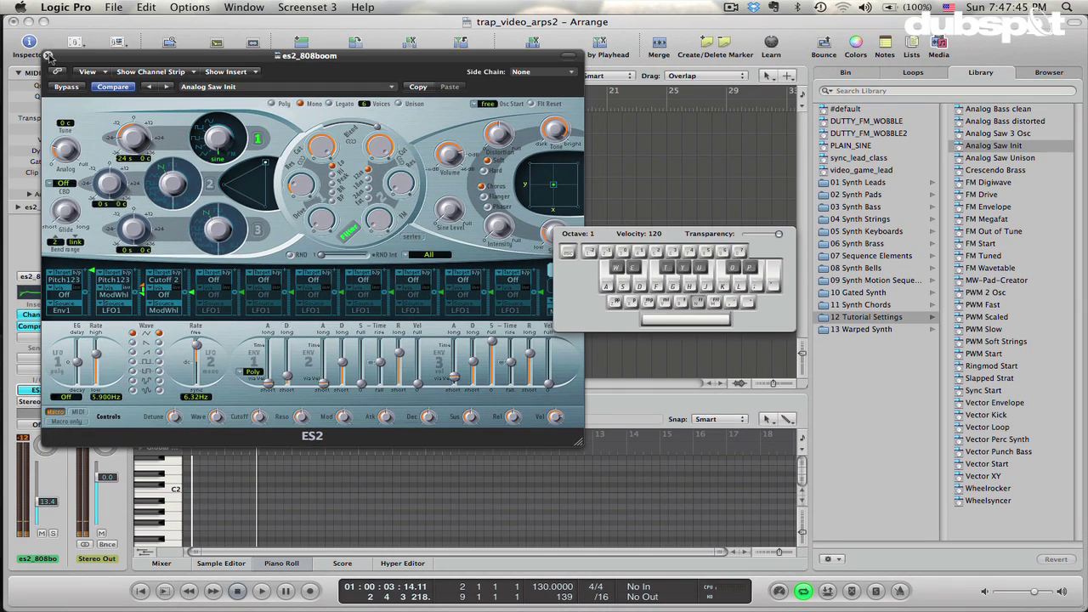
pyautogui.click(48, 57)
pyautogui.press('k')
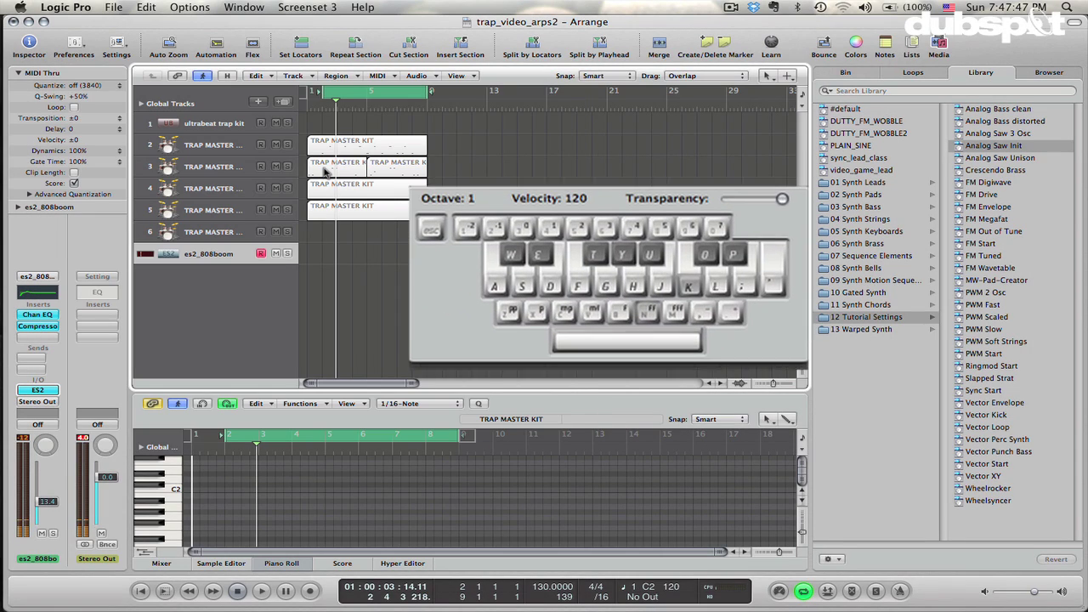
pyautogui.press('l')
# Step: Select track 6 and audition the bass notes D2 and E2 through the mapped kit at octave 1
pyautogui.click(212, 235)
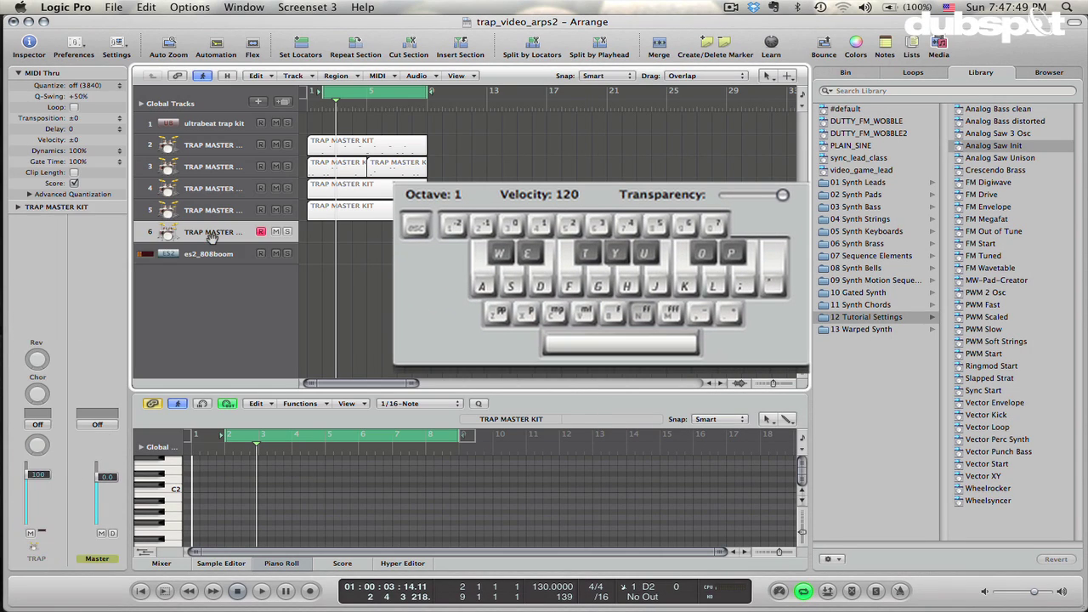
pyautogui.press('l')
pyautogui.press('l')
pyautogui.press(';')
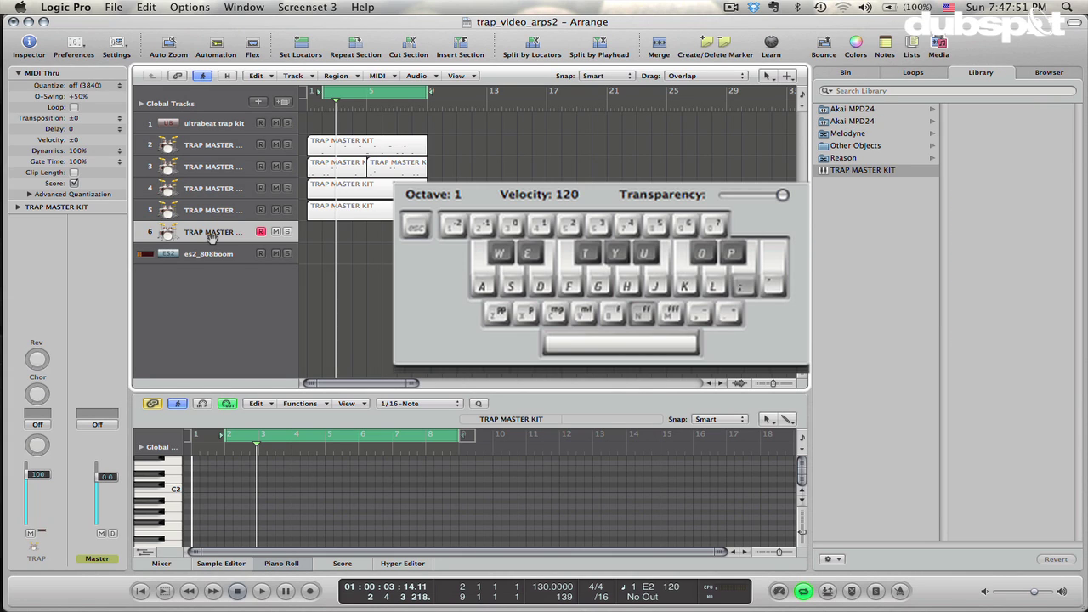
pyautogui.press('4')
pyautogui.press('l')
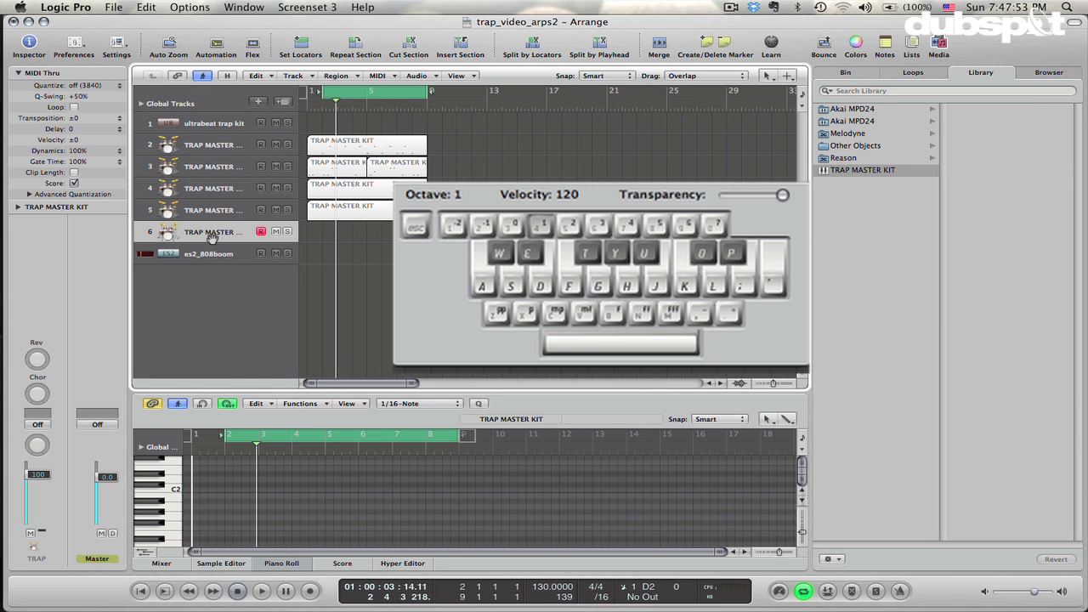
# Step: Raise the Caps Lock Keyboard to octave 2 and audition bass notes on track 6, including repeated F2 hits
pyautogui.press(';')
pyautogui.press('l')
pyautogui.press('k')
pyautogui.press('5')
pyautogui.press('l')
pyautogui.press('f')
pyautogui.press('f')
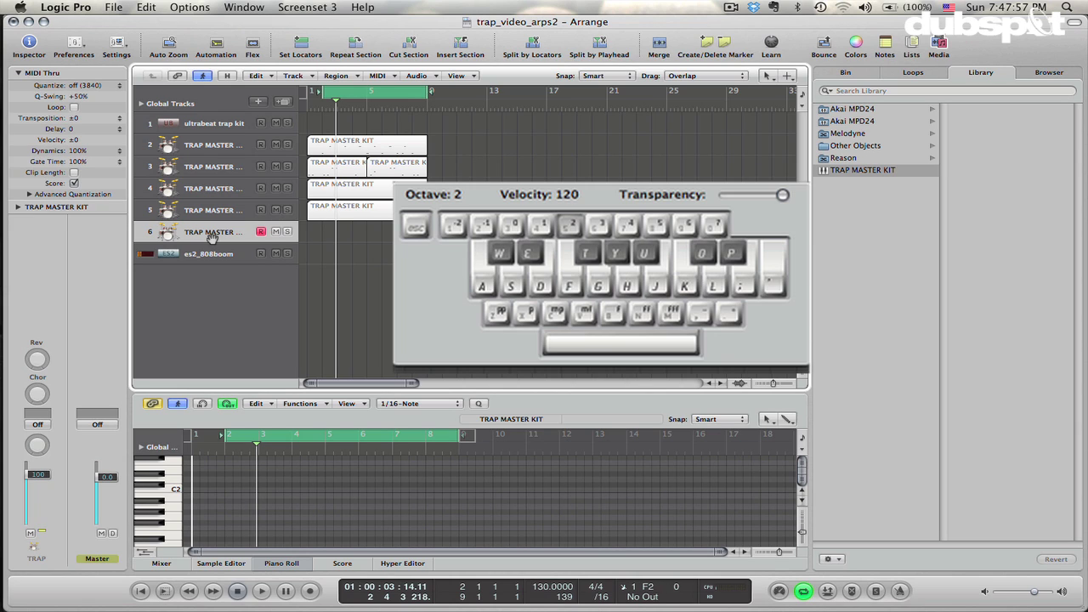
pyautogui.press('f')
pyautogui.press('f')
pyautogui.press('j')
pyautogui.press('f')
pyautogui.press('f')
# Step: Extend the cycle range back to bar 1 and record an eight-bar bass part on track 6
pyautogui.press('Return')
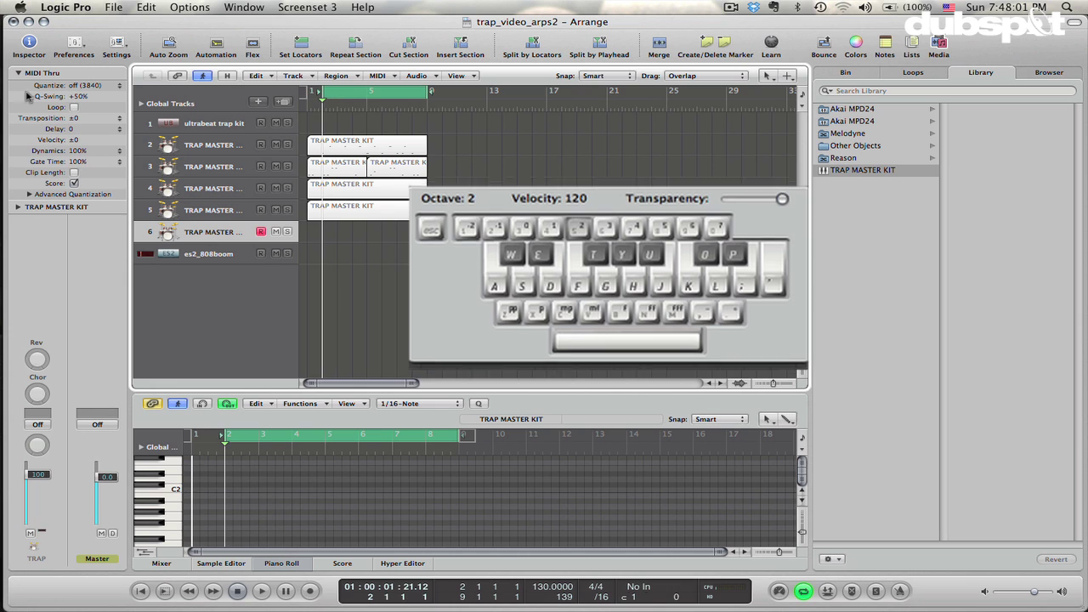
pyautogui.moveTo(324, 92); pyautogui.dragTo(316, 93)
pyautogui.press('Return')
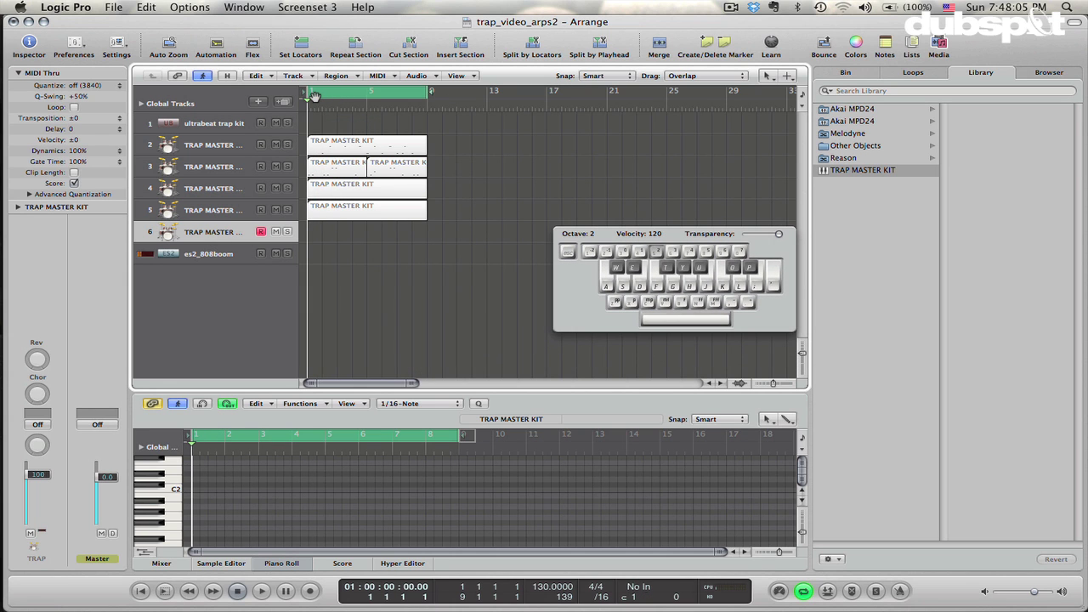
pyautogui.press('r')
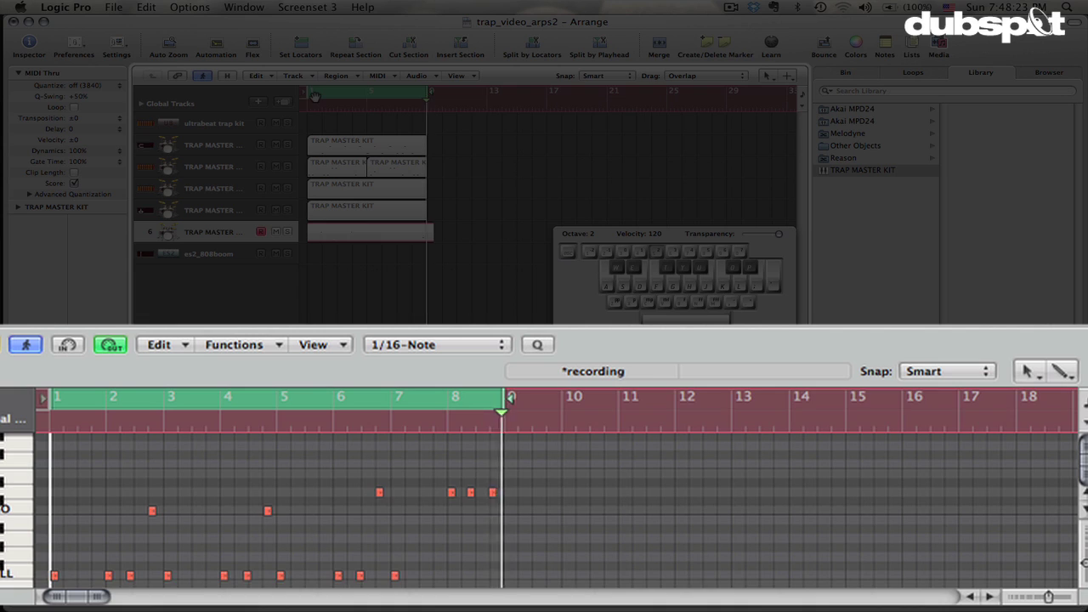
pyautogui.press('space')
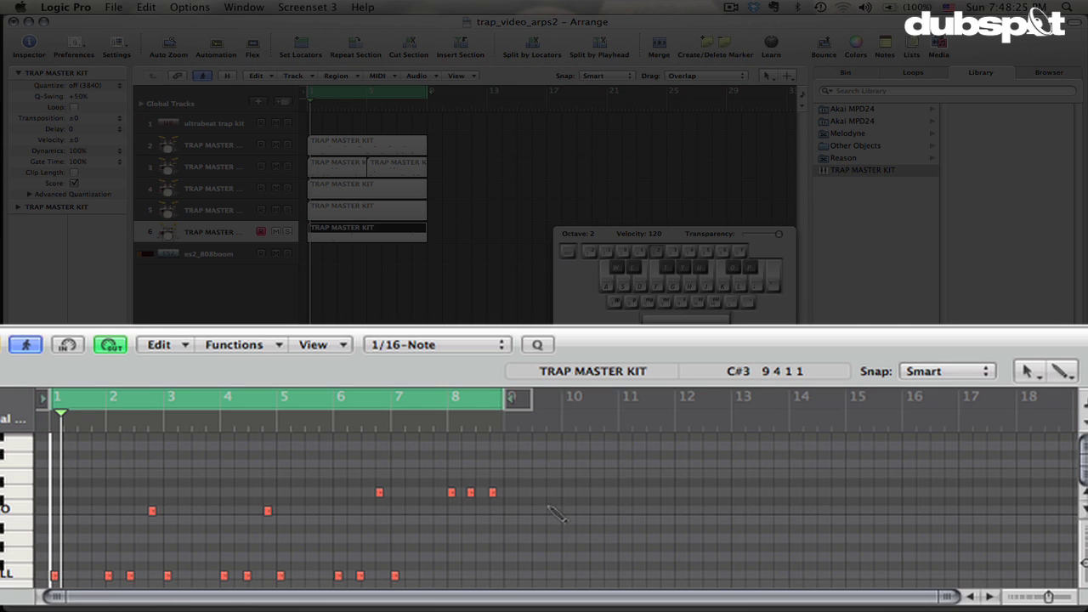
# Step: Quantize the recorded track 6 notes to 1/16-Note and move the early F2 note at 1 4 4 1 to the start of bar 2
pyautogui.click(537, 344)
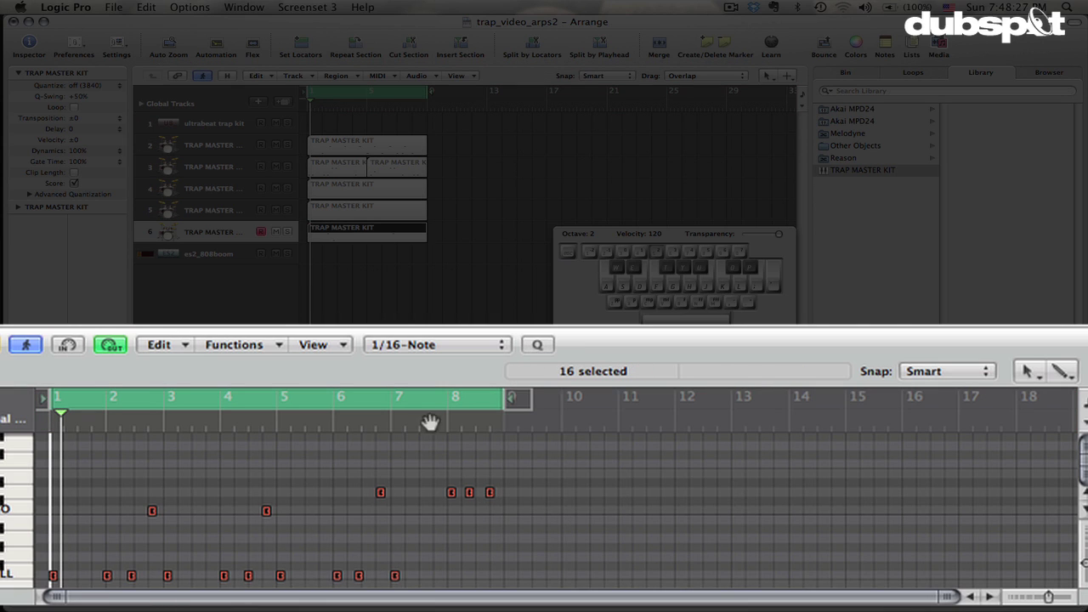
pyautogui.press('space')
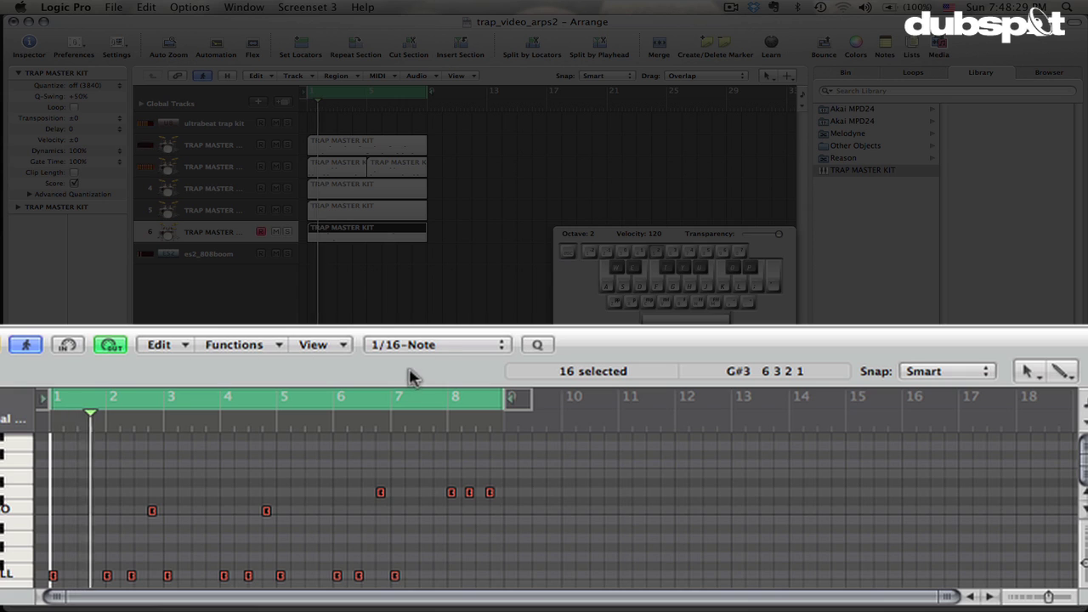
pyautogui.hotkey('ctrl', 'Right')
pyautogui.hotkey('ctrl', 'Right')
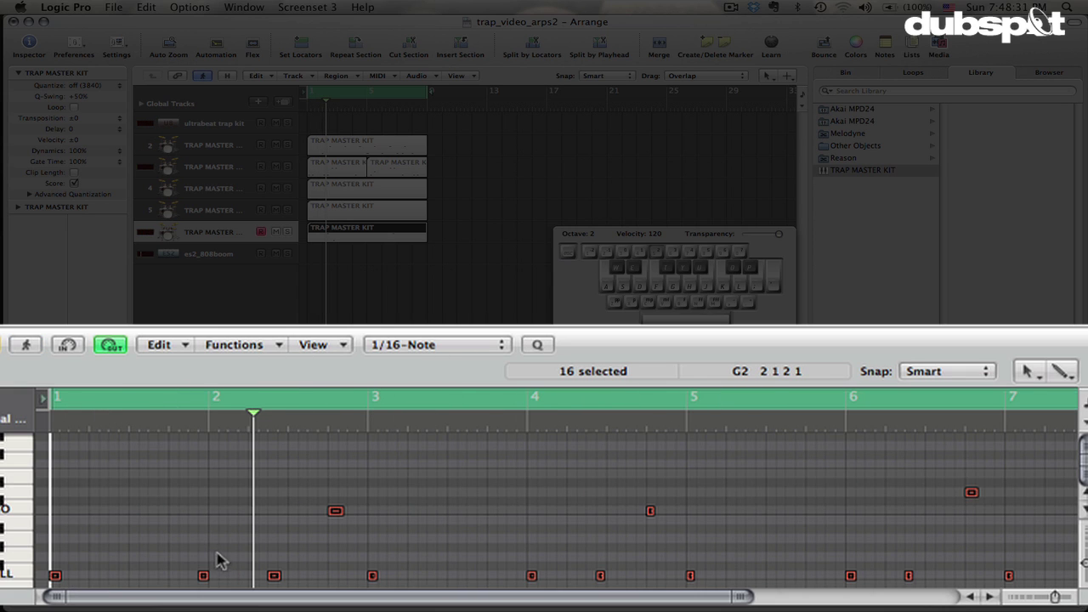
pyautogui.moveTo(164, 542); pyautogui.dragTo(214, 578)
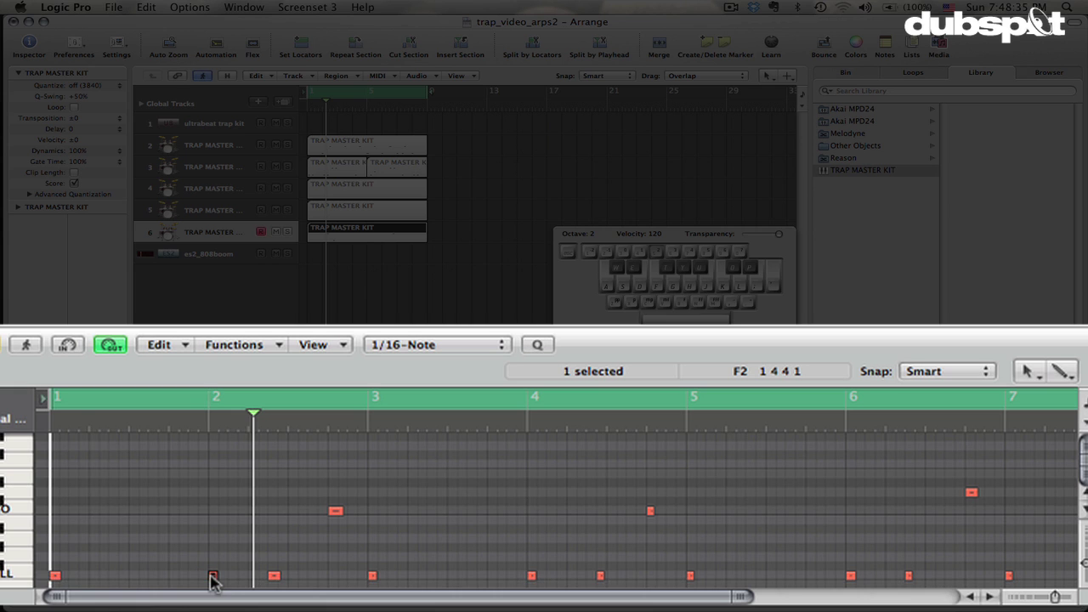
pyautogui.press('Return')
pyautogui.hotkey('ctrl', 'Left')
pyautogui.hotkey('ctrl', 'Left')
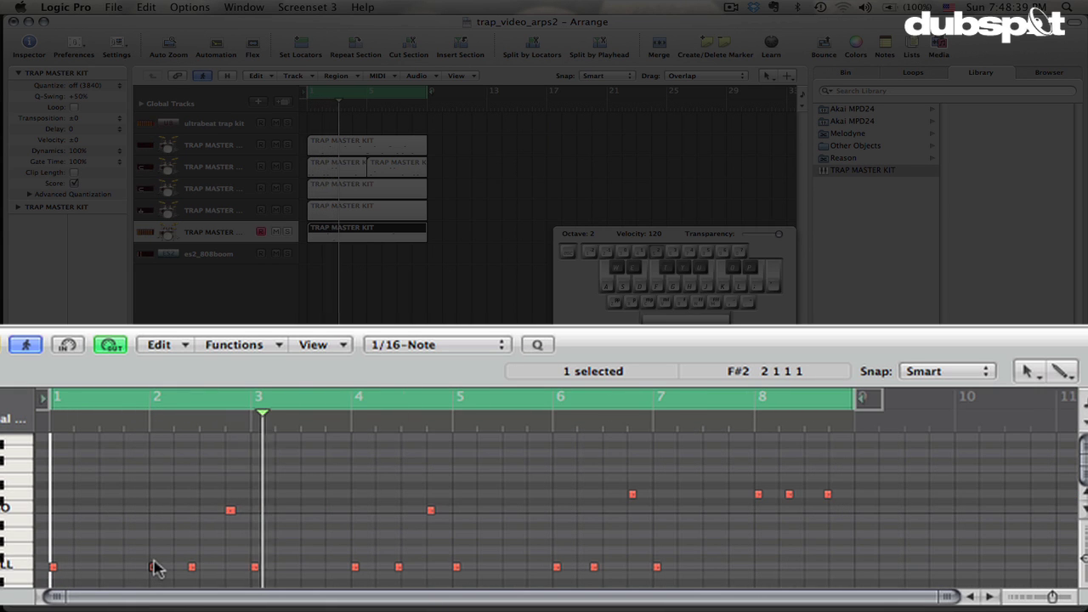
pyautogui.click(153, 566)
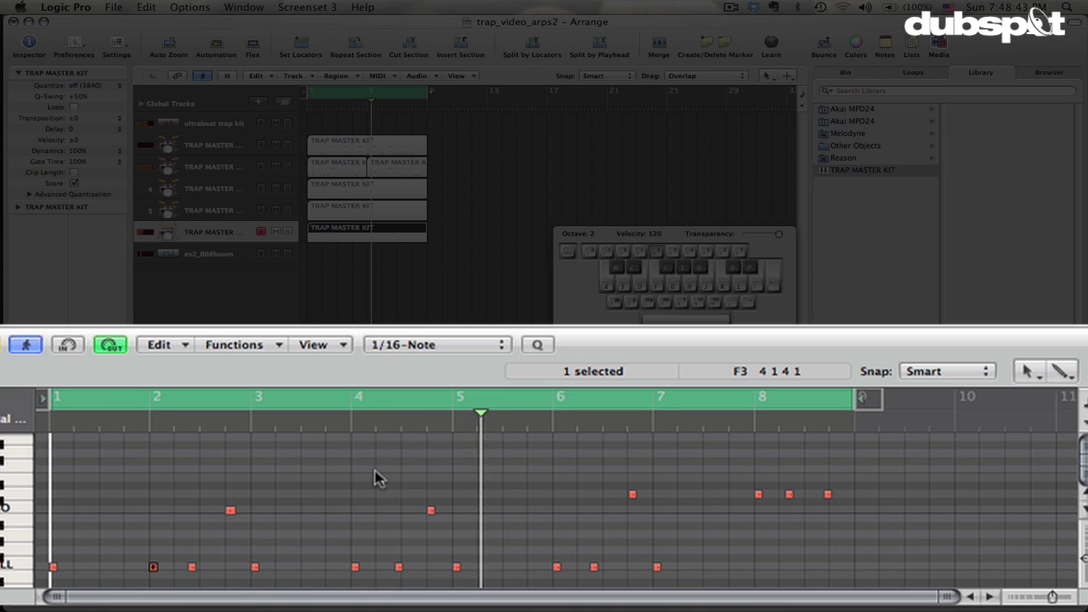
# Step: Select all notes in the track 6 region, quantize them to 1/8-Note, and listen to the playback
pyautogui.hotkey('ctrl', 'Right')
pyautogui.press('super+a')
pyautogui.click(459, 345)
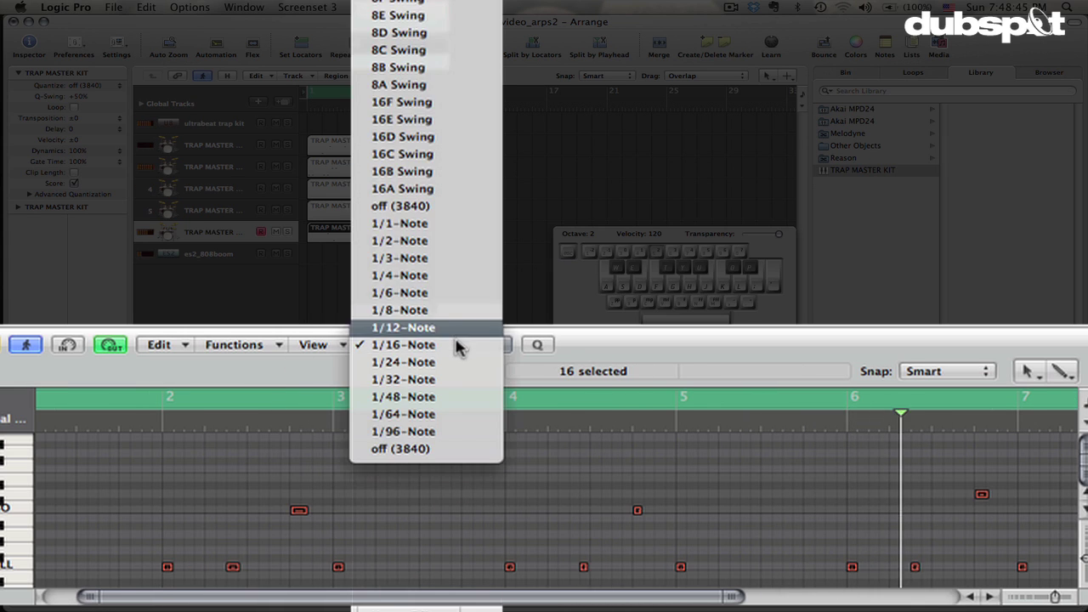
pyautogui.click(442, 314)
pyautogui.hotkey('ctrl', 'Left')
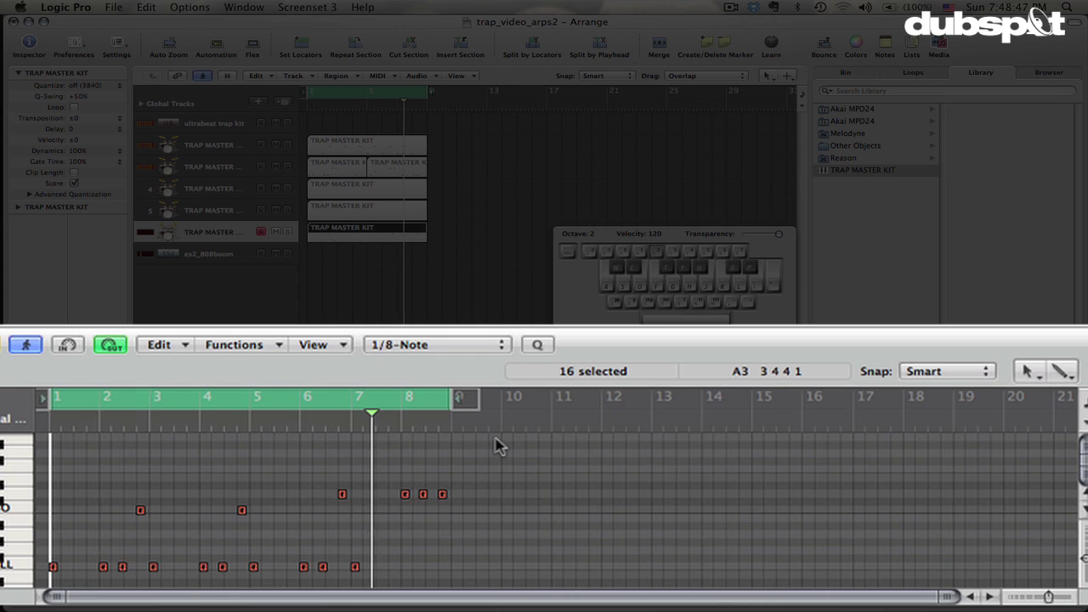
pyautogui.hotkey('ctrl', 'Right')
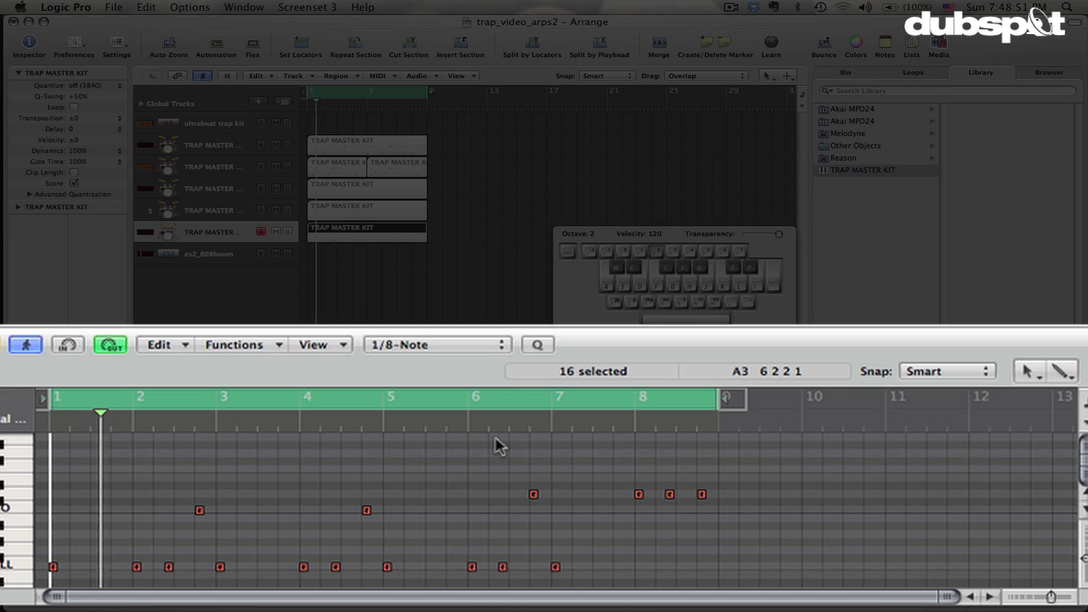
pyautogui.press('space')
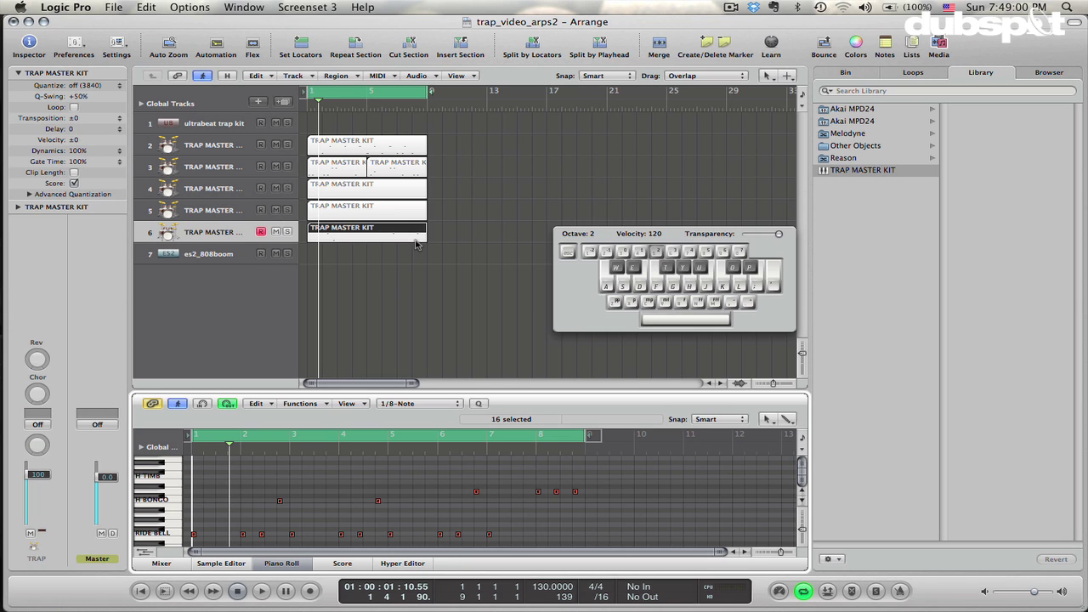
# Step: Select all TRAP MASTER KIT regions in the arrangement and enlarge the piano roll to show their combined notes
pyautogui.click(456, 255)
pyautogui.press('super+a')
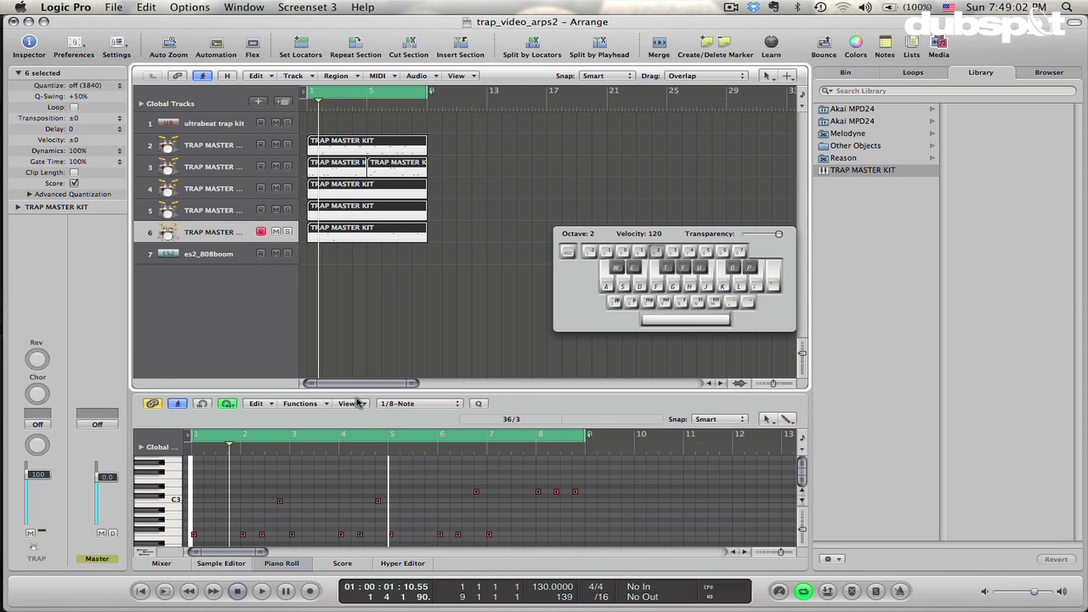
pyautogui.moveTo(356, 390); pyautogui.dragTo(356, 292)
pyautogui.scroll(-1, 343, 372)
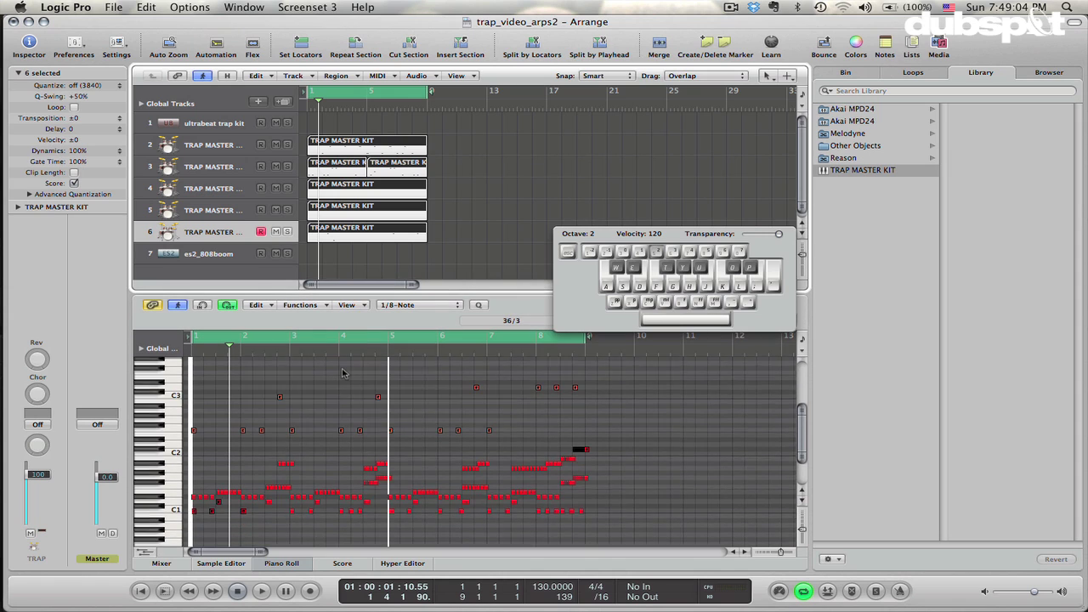
pyautogui.scroll(1, 343, 372)
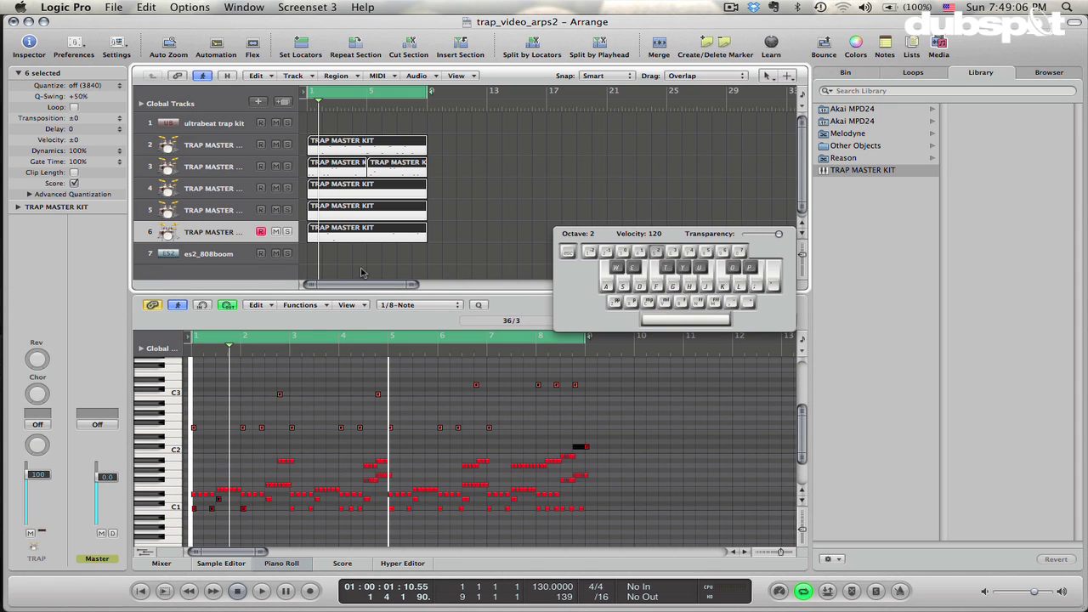
# Step: Hide the Caps Lock Keyboard and merge the selected TRAP MASTER KIT regions into one region with the Glue tool
pyautogui.press('capslock')
pyautogui.press('Escape')
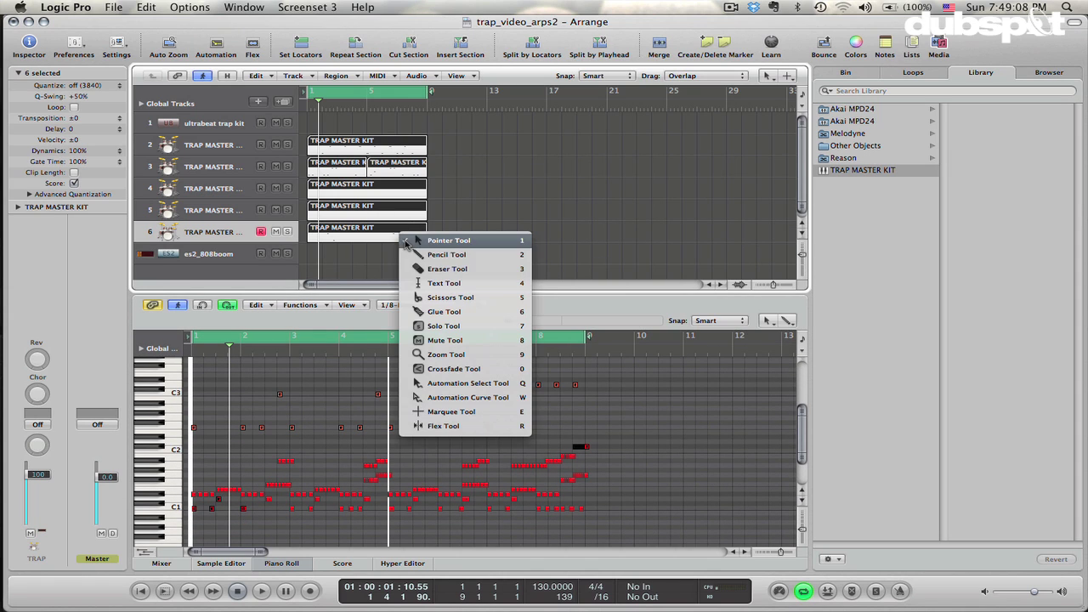
pyautogui.click(448, 312)
pyautogui.click(372, 241)
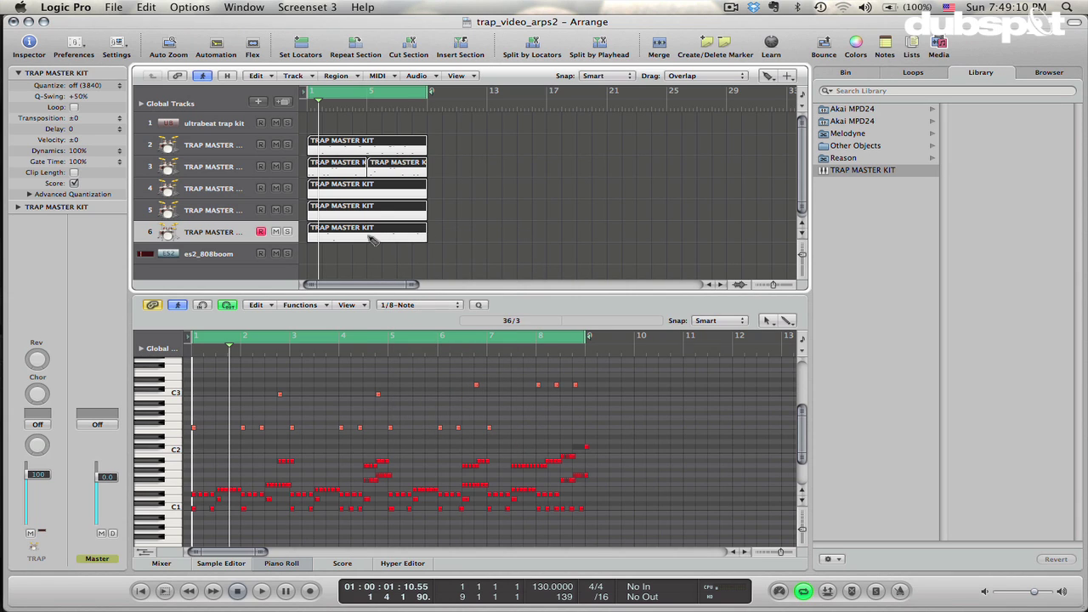
pyautogui.scroll(1, 357, 362)
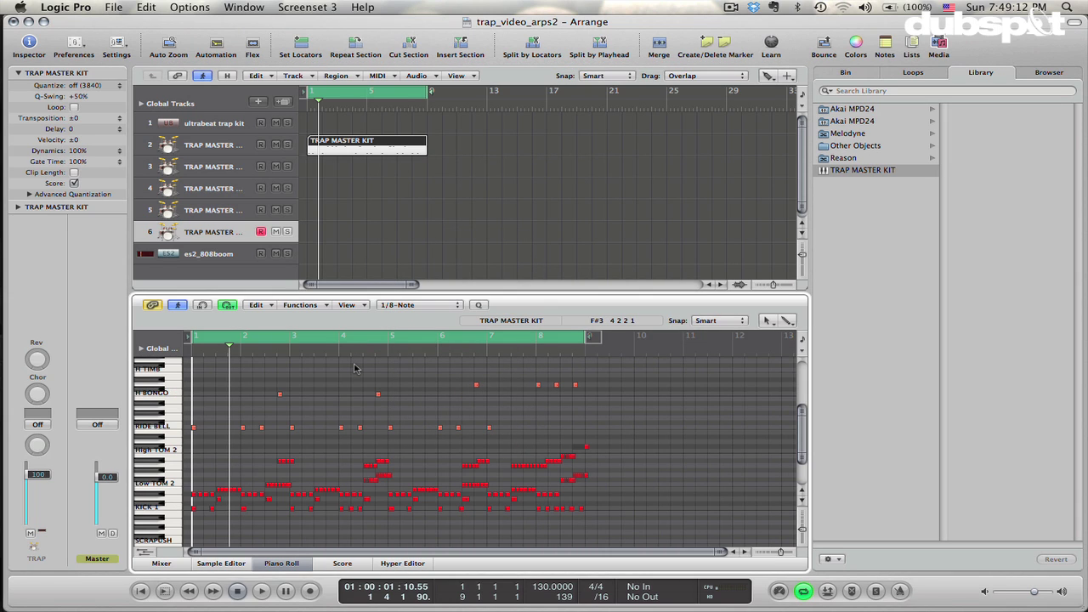
# Step: Open the TRAP MASTER KIT mapped instrument's note table from the Environment and open the C1 input name for editing, keeping KICK 1
pyautogui.click(220, 492)
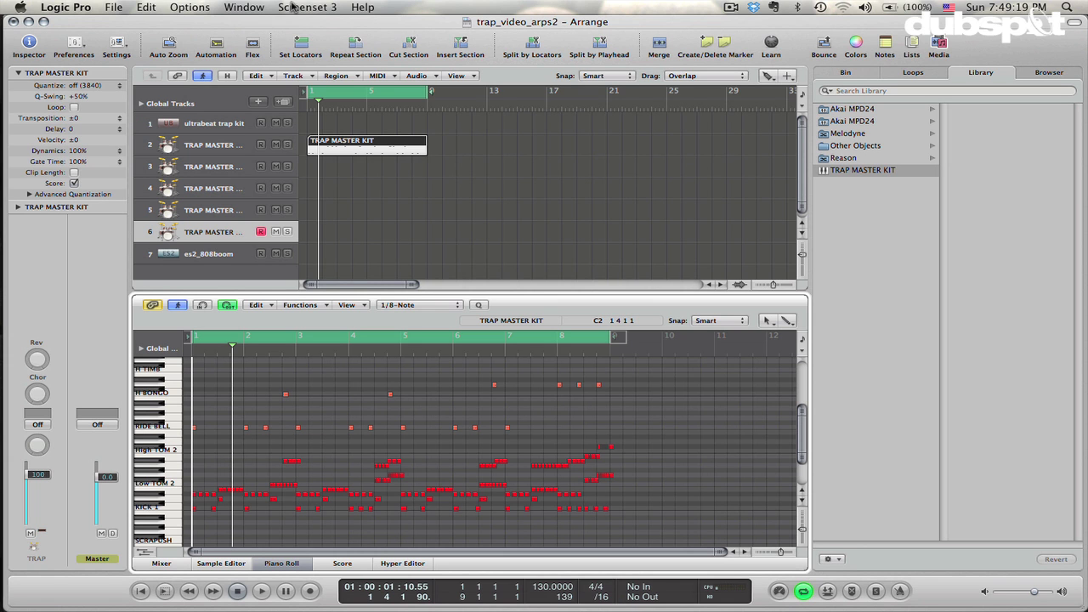
pyautogui.click(251, 7)
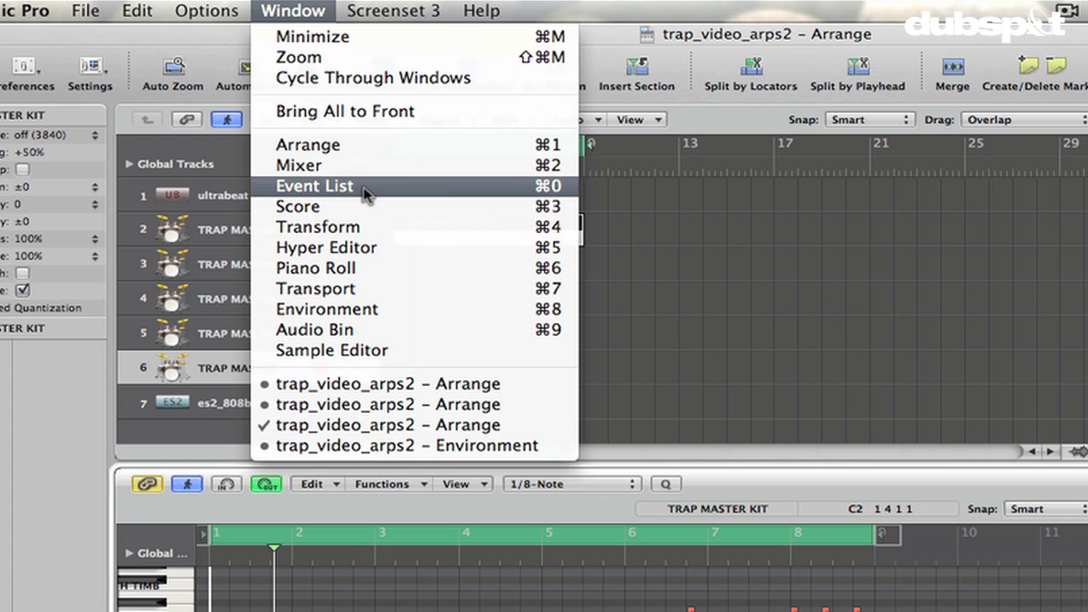
pyautogui.click(359, 311)
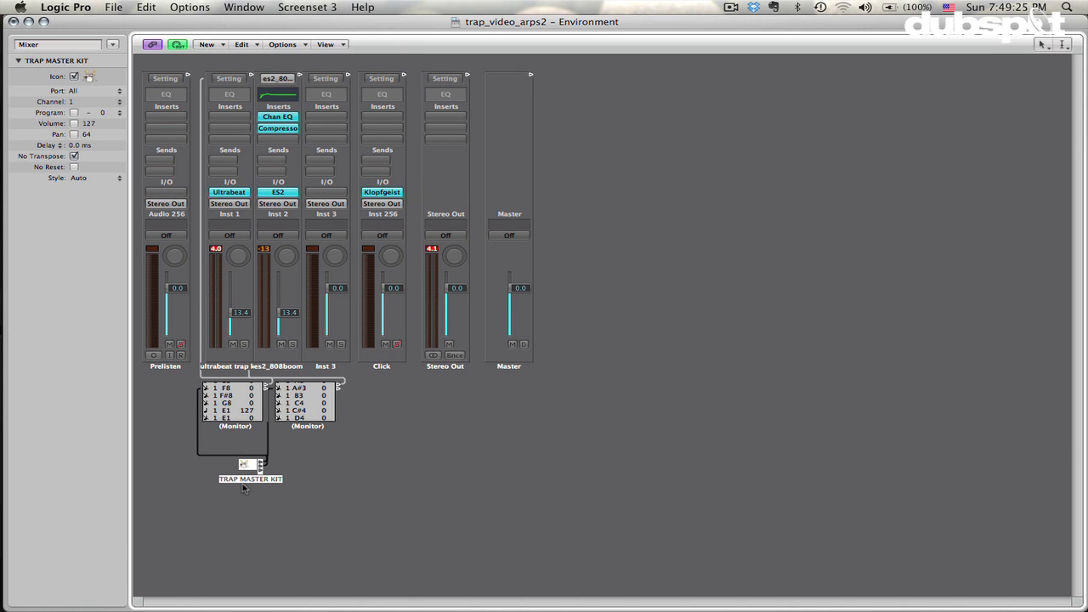
pyautogui.doubleClick(248, 465)
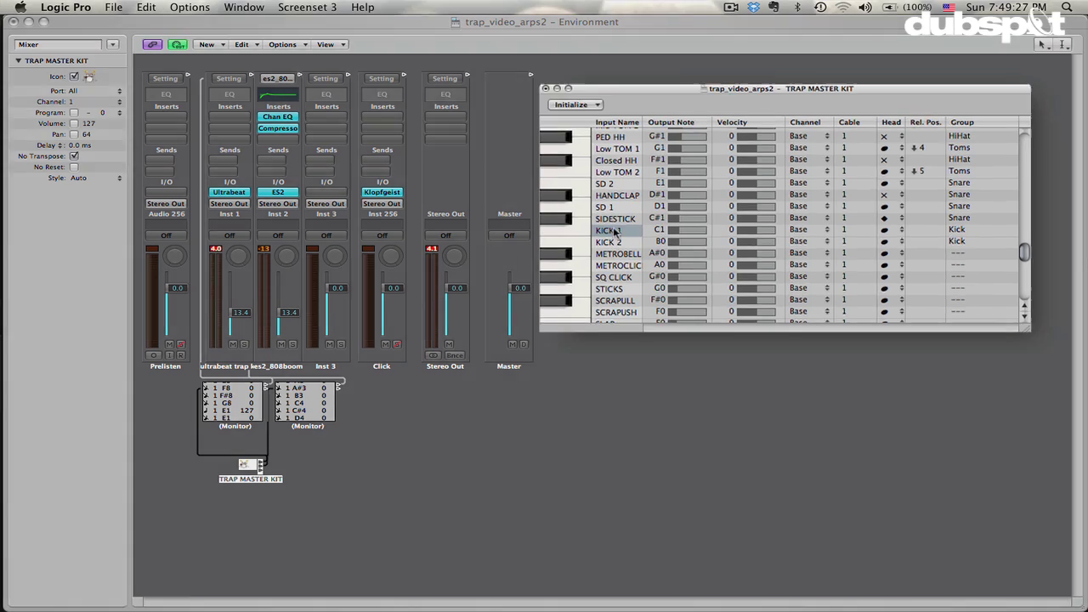
pyautogui.doubleClick(639, 224)
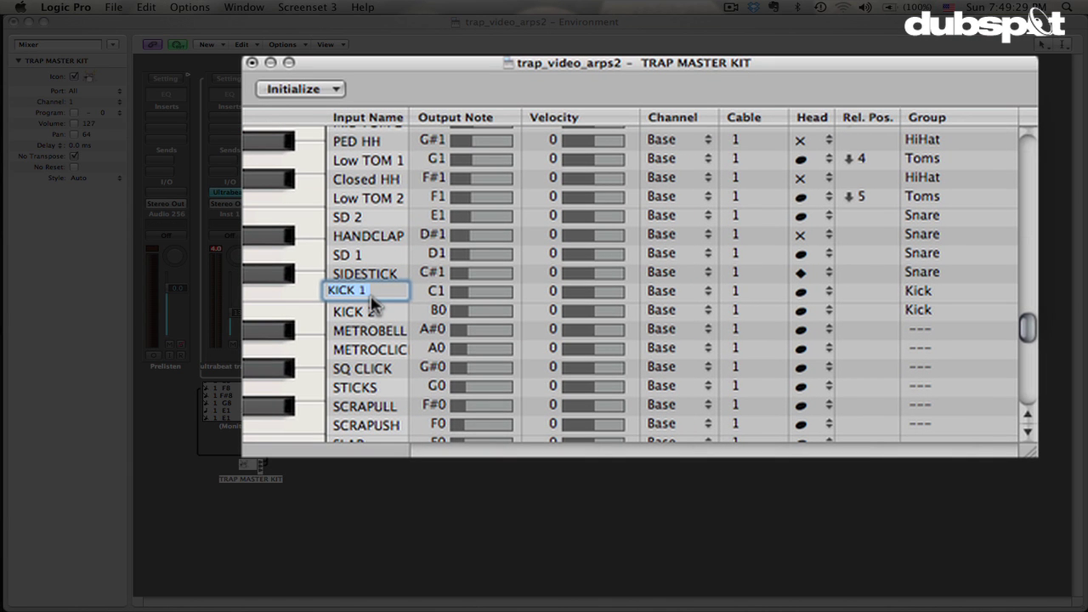
pyautogui.press('Return')
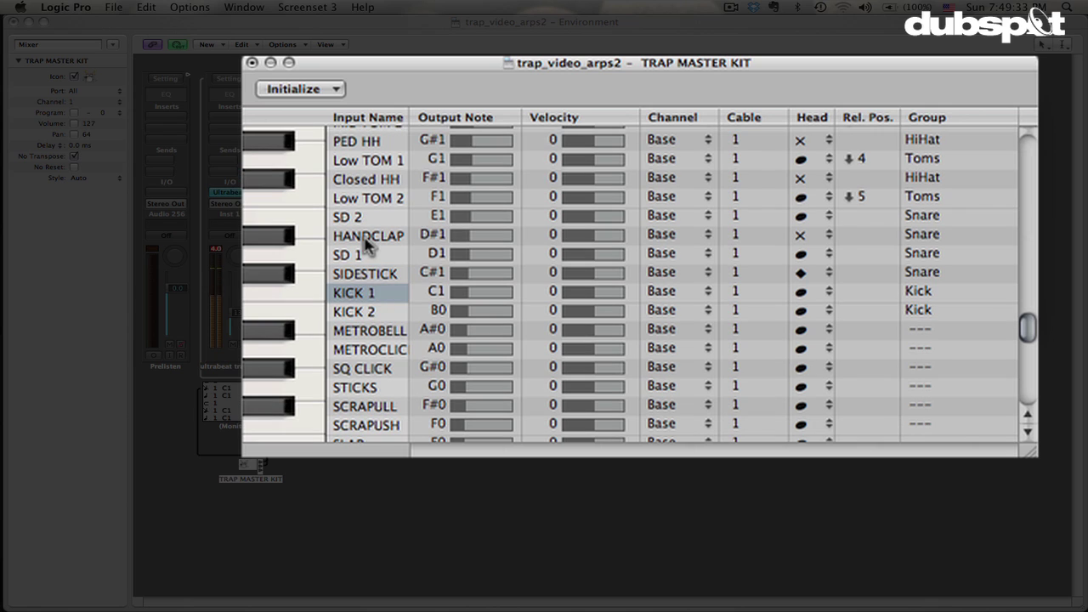
# Step: Rename the C#1 SIDESTICK input of the mapped kit as 808sn
pyautogui.click(363, 272)
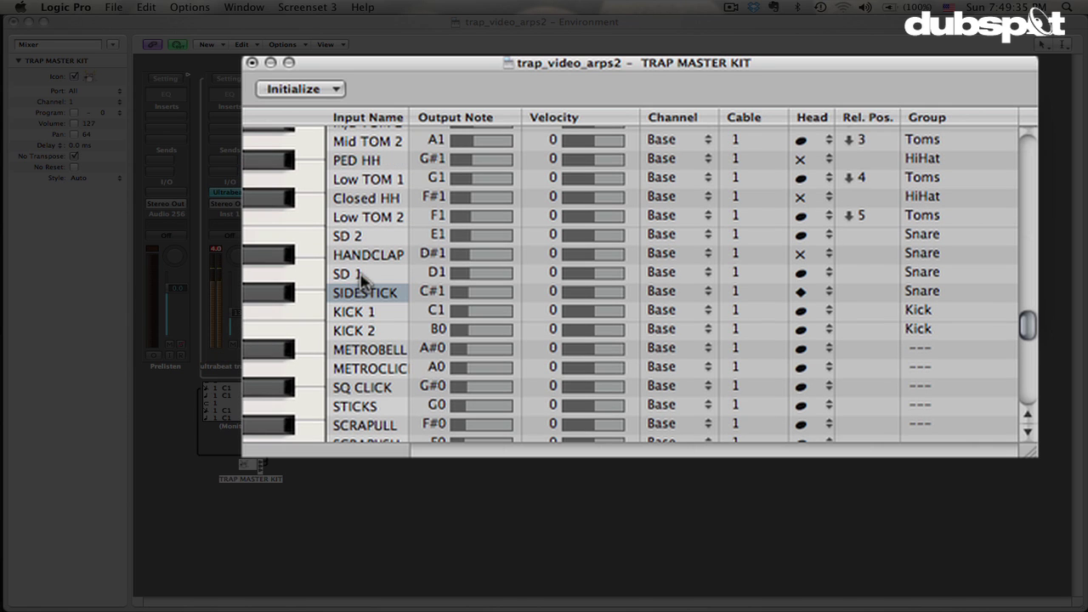
pyautogui.doubleClick(379, 294)
pyautogui.write('808')
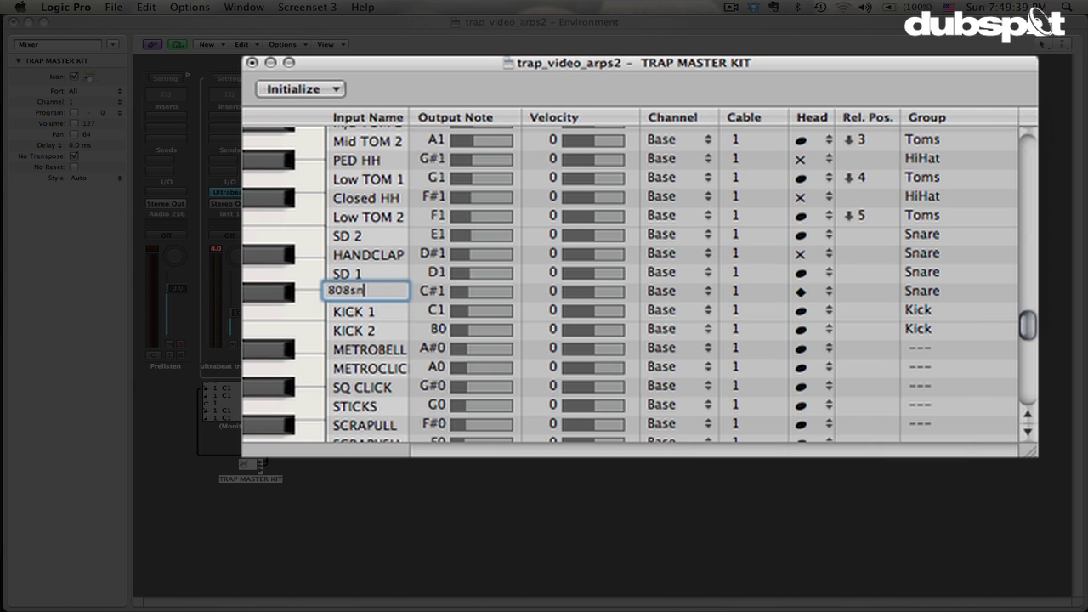
pyautogui.write('sn')
pyautogui.press('Return')
# Step: Rename the D1 input SD 1 of the mapped kit as clap
pyautogui.scroll(1, 380, 293)
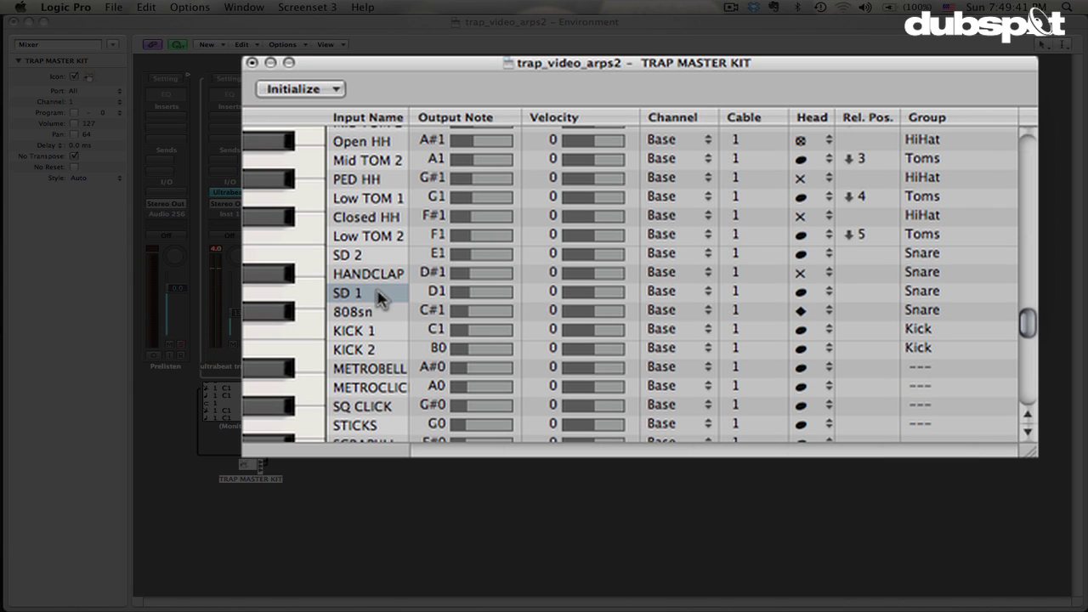
pyautogui.doubleClick(380, 291)
pyautogui.write('clap')
pyautogui.press('Return')
# Step: Rename the D#1 HANDCLAP input of the mapped kit as hat 1/8
pyautogui.scroll(1, 378, 299)
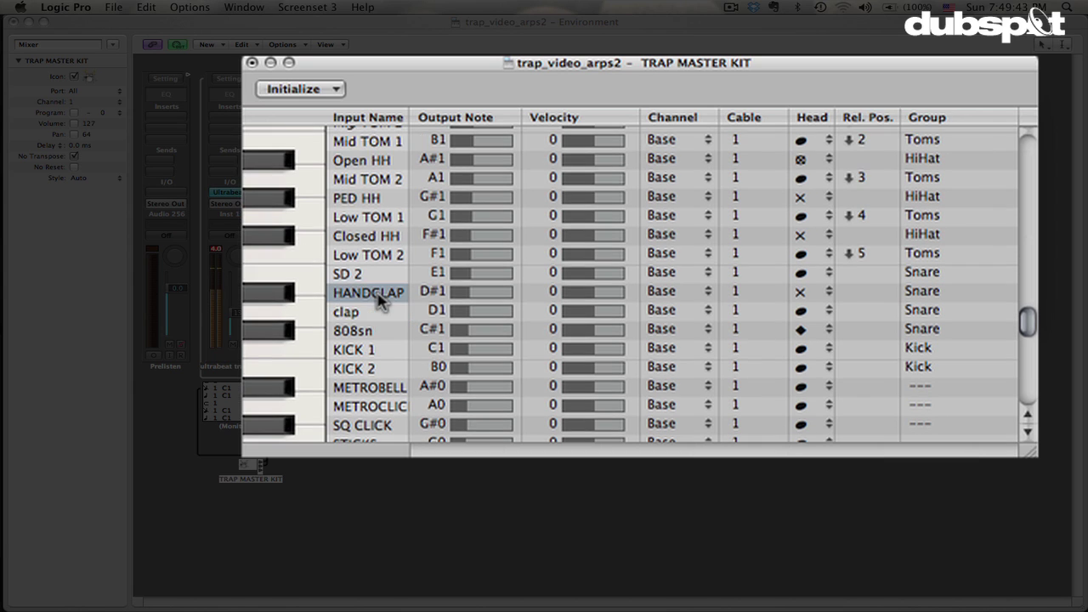
pyautogui.doubleClick(378, 293)
pyautogui.write('hat 1/8')
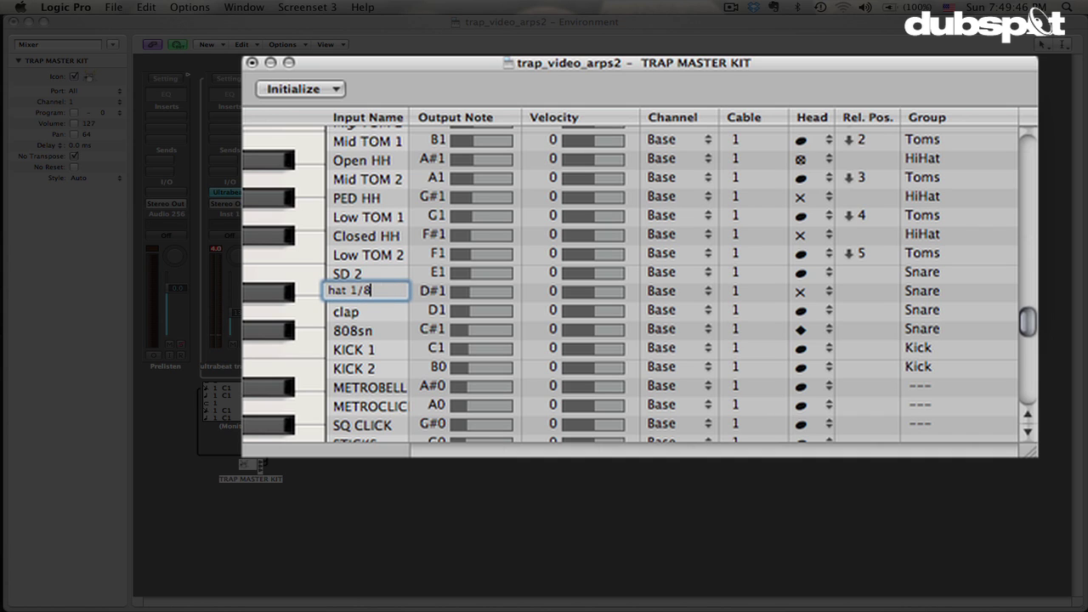
pyautogui.press('Return')
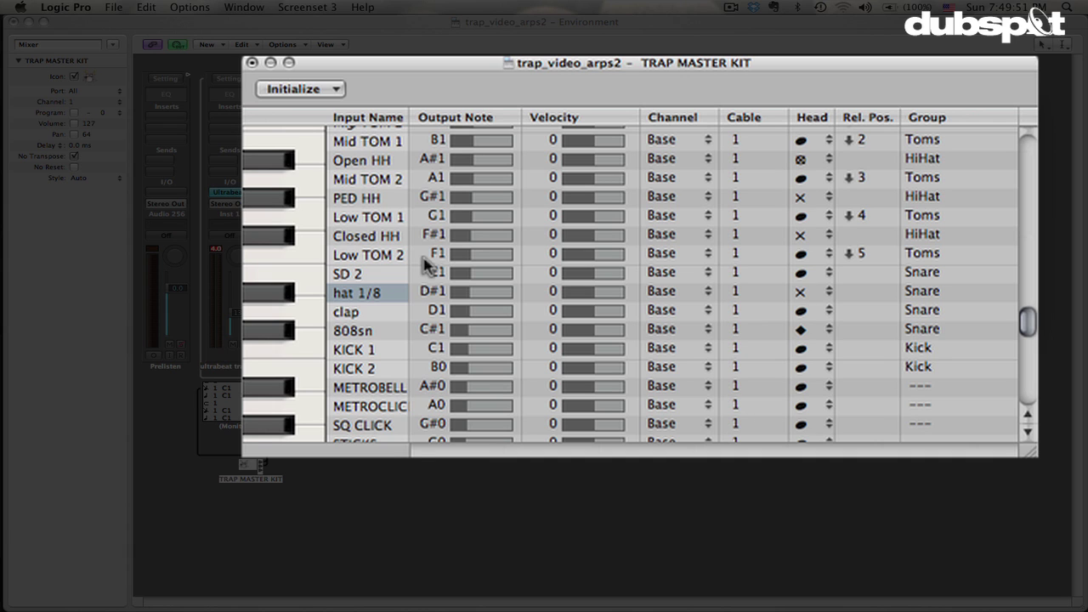
pyautogui.scroll(6, 367, 161)
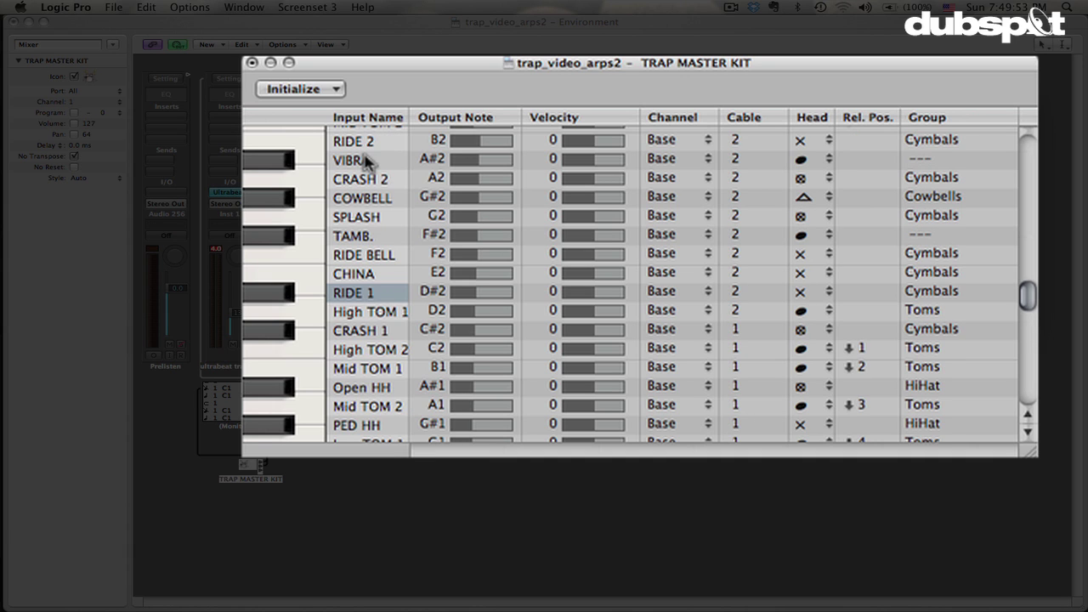
pyautogui.scroll(-1, 367, 162)
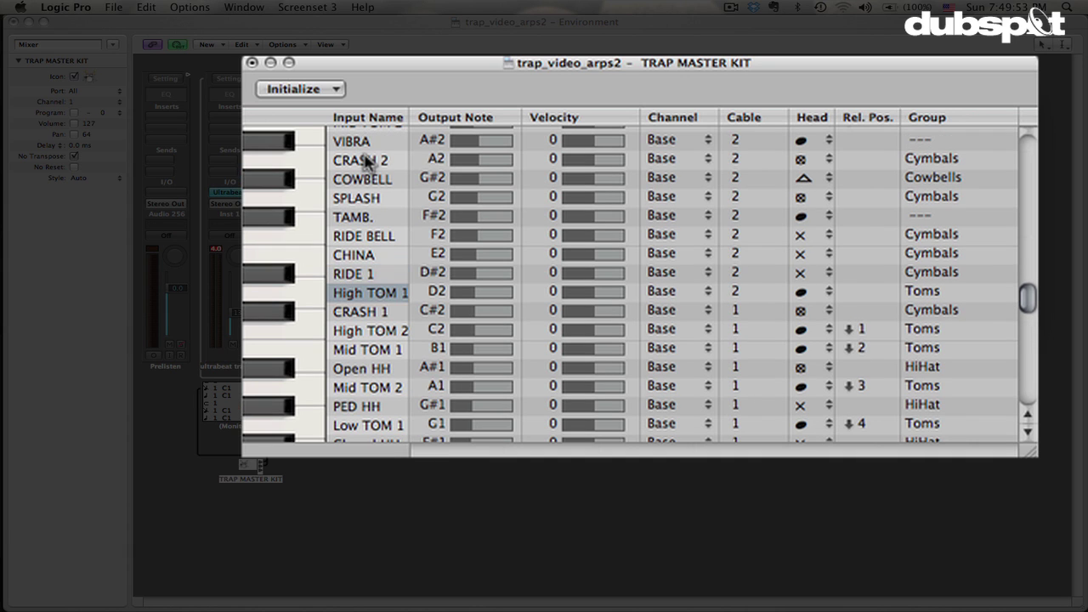
# Step: Rename the D2 input High TOM 1 of the mapped kit as SUB and close the Environment window
pyautogui.doubleClick(365, 293)
pyautogui.write('S')
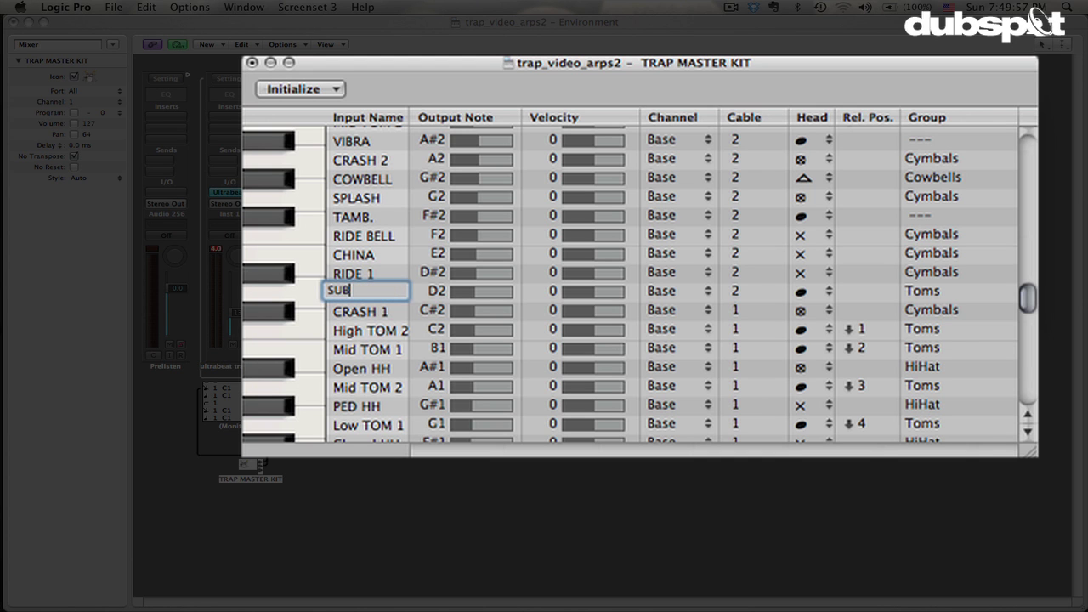
pyautogui.write('UB')
pyautogui.press('Return')
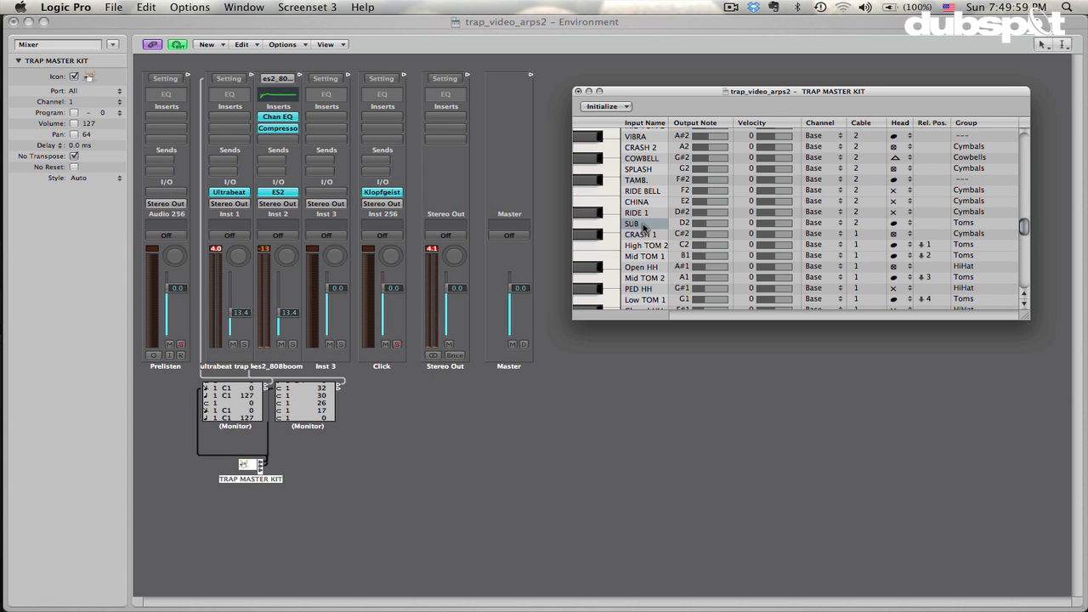
pyautogui.click(543, 495)
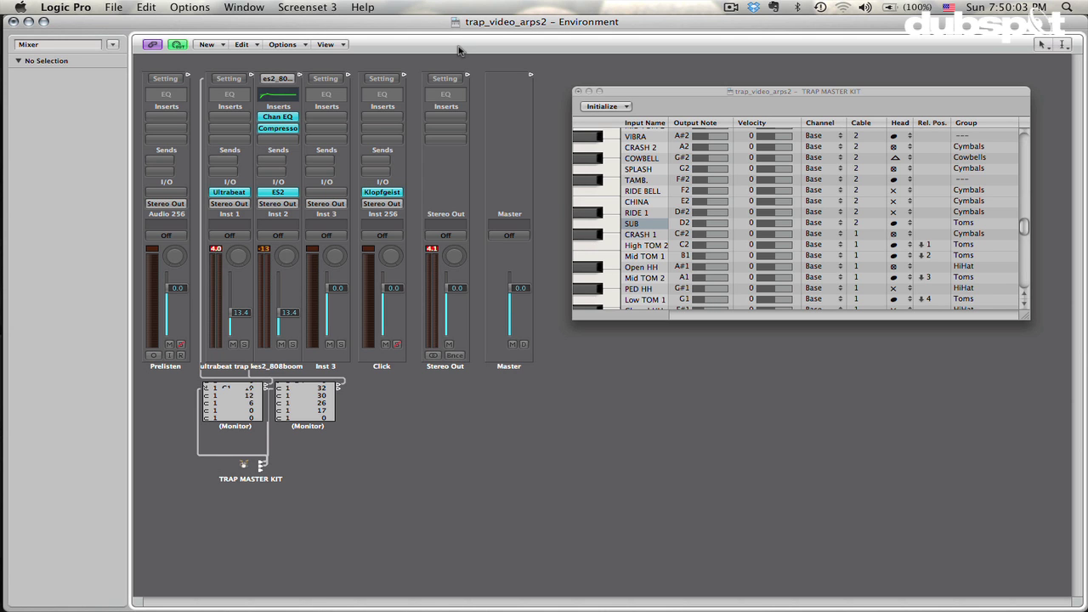
pyautogui.press('super+w')
# Step: Examine the TRAP MASTER KIT region's notes and key names up close in the piano roll alongside the kit's note table
pyautogui.rightClick(259, 504)
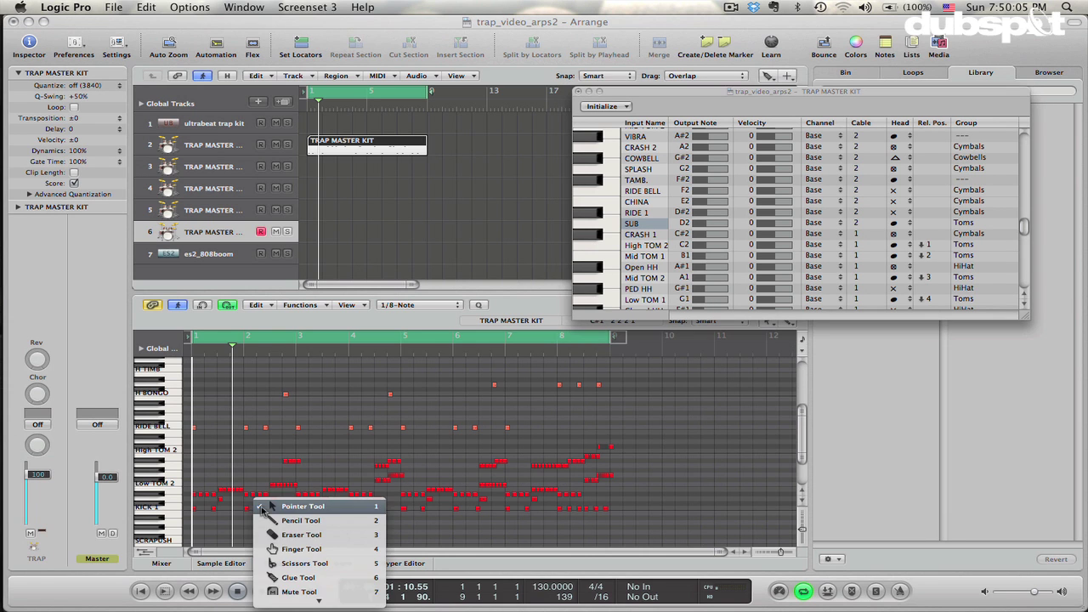
pyautogui.click(265, 504)
pyautogui.scroll(2, 214, 461)
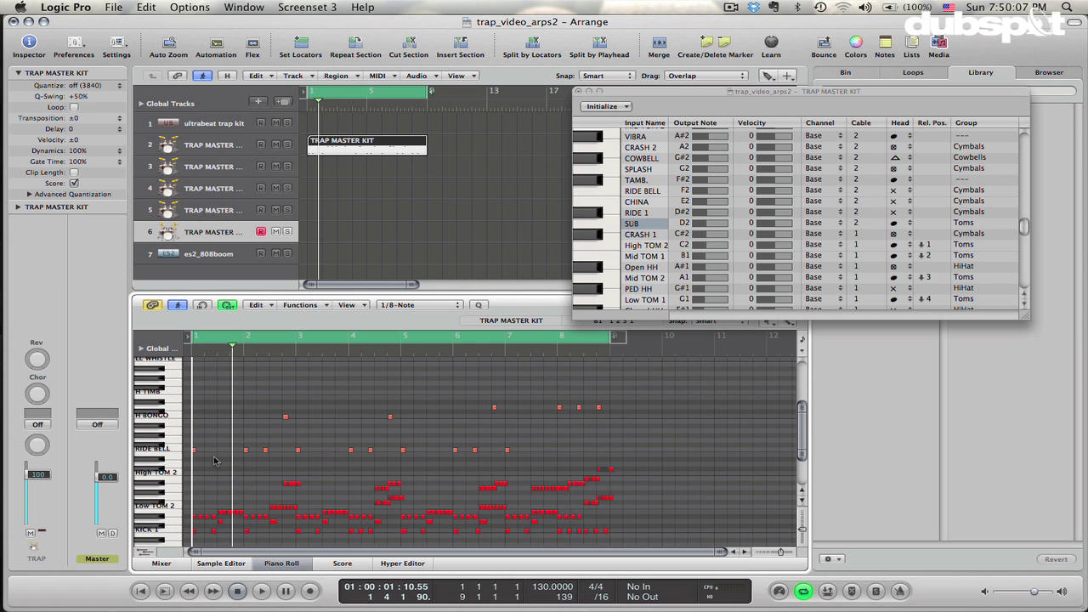
pyautogui.hotkey('ctrl', 'Down')
pyautogui.hotkey('ctrl', 'Down')
pyautogui.hotkey('ctrl', 'Down')
pyautogui.hotkey('ctrl', 'Down')
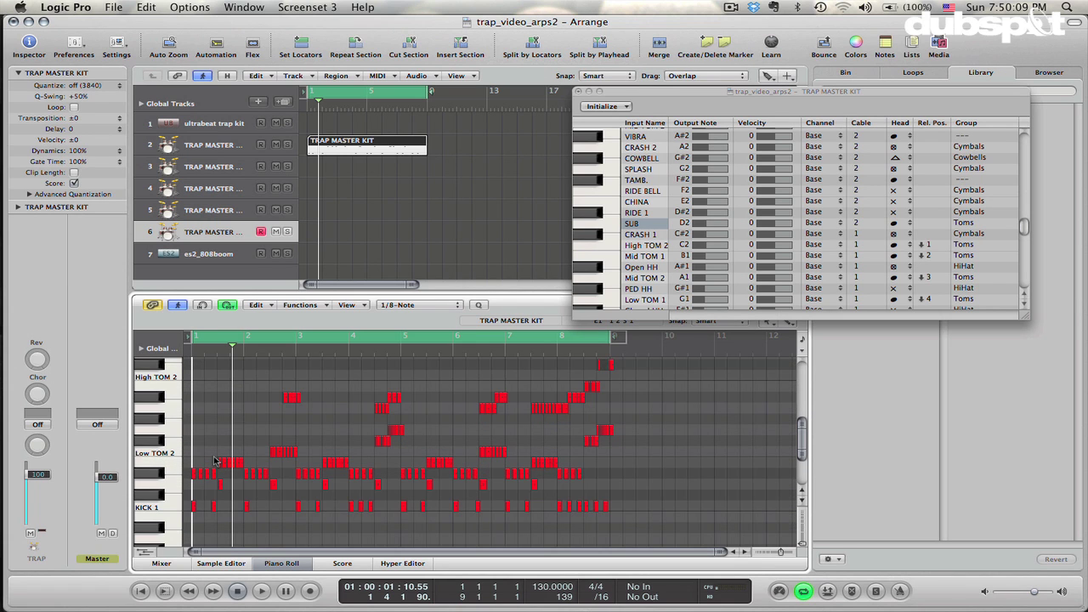
pyautogui.hotkey('ctrl', 'Right')
pyautogui.hotkey('ctrl', 'Right')
pyautogui.hotkey('ctrl', 'Right')
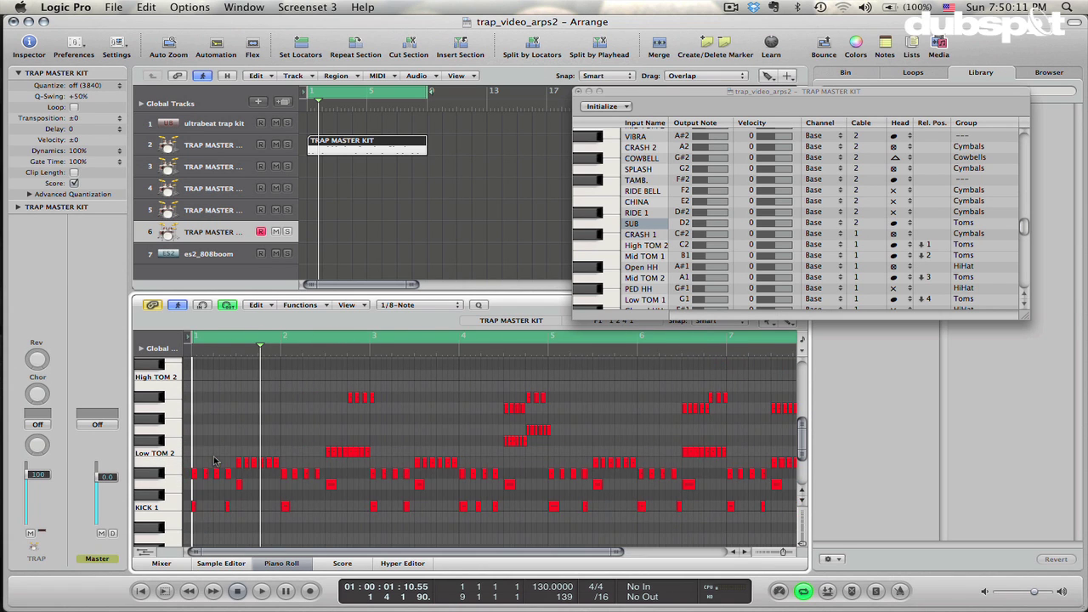
pyautogui.click(170, 507)
pyautogui.click(145, 501)
pyautogui.scroll(3, 866, 249)
pyautogui.scroll(-2, 866, 249)
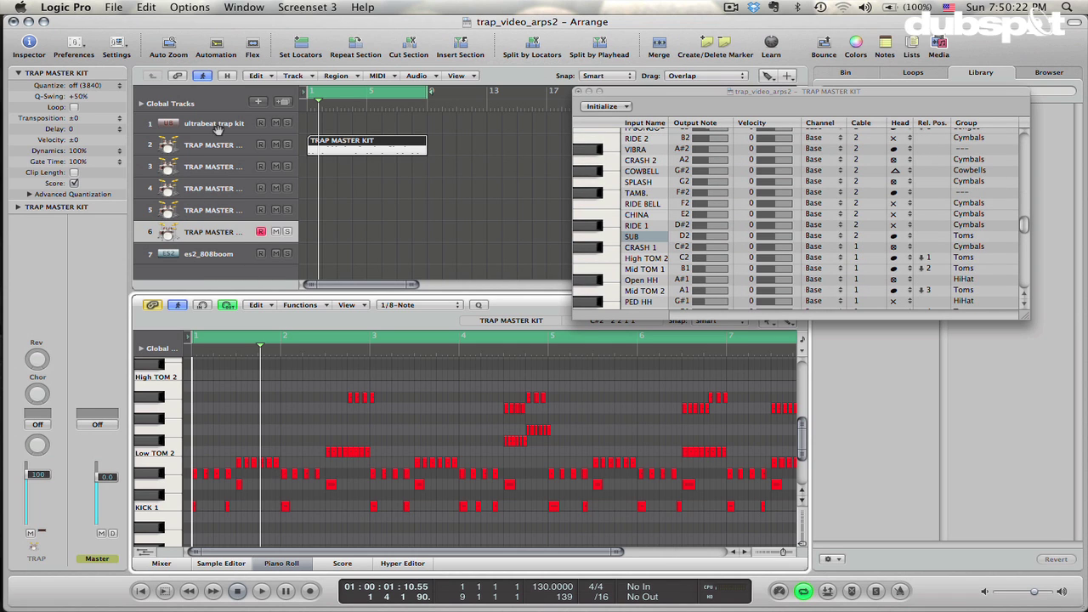
# Step: Open the Ultrabeat instrument of the ultrabeat trap kit track, review its list of drum sounds, and close it
pyautogui.click(217, 120)
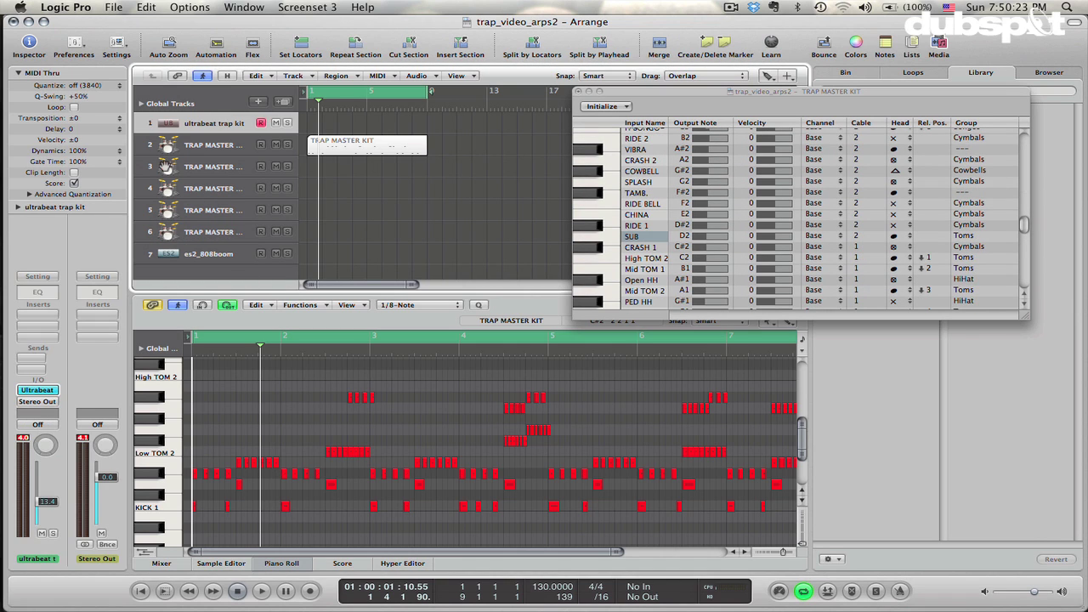
pyautogui.click(39, 389)
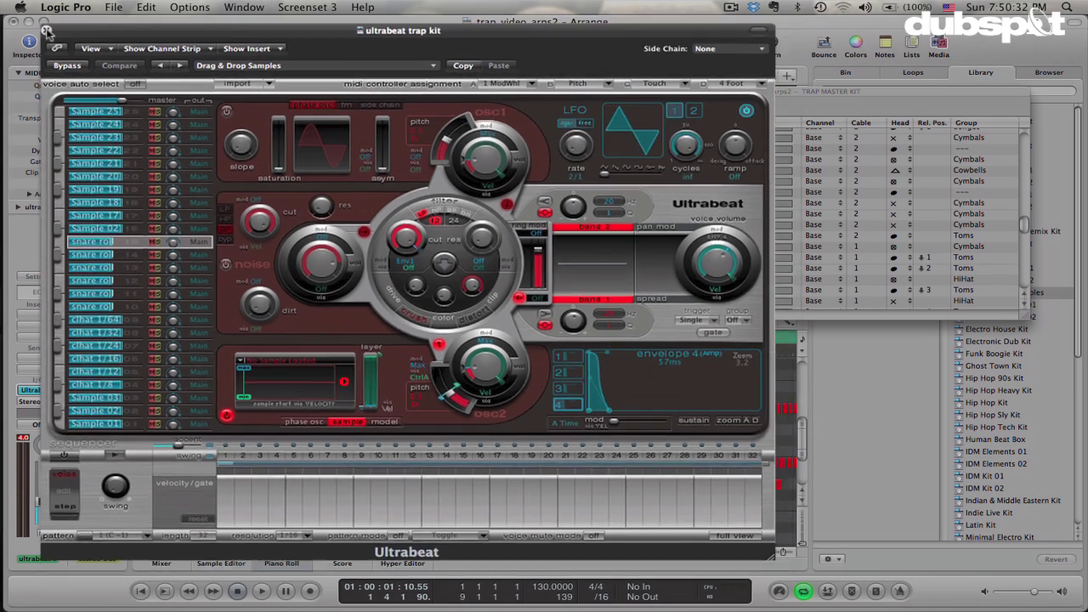
pyautogui.press('super+w')
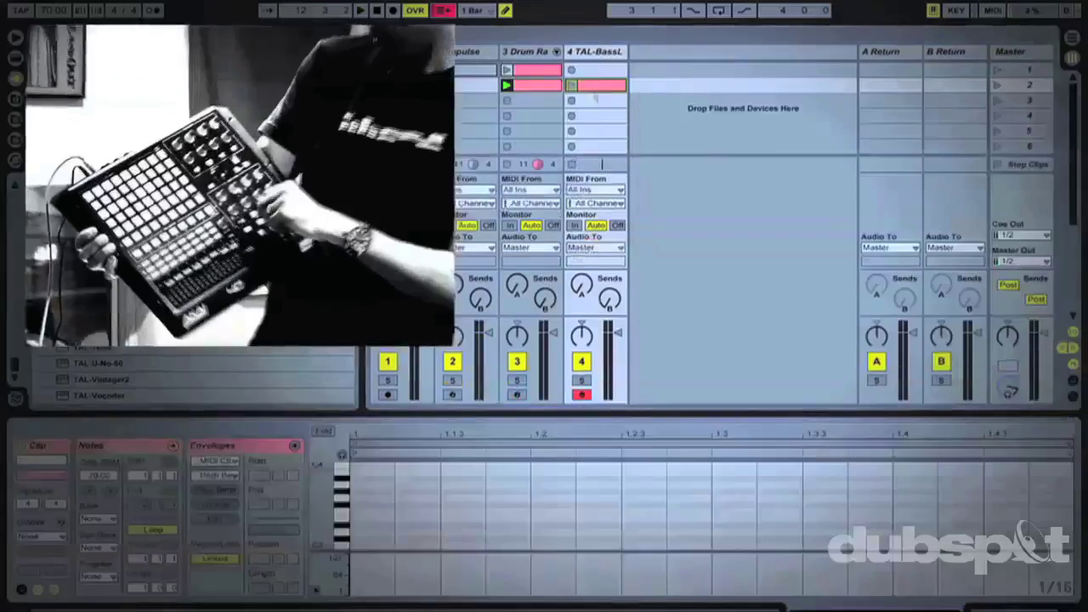
pyautogui.click(572, 85)
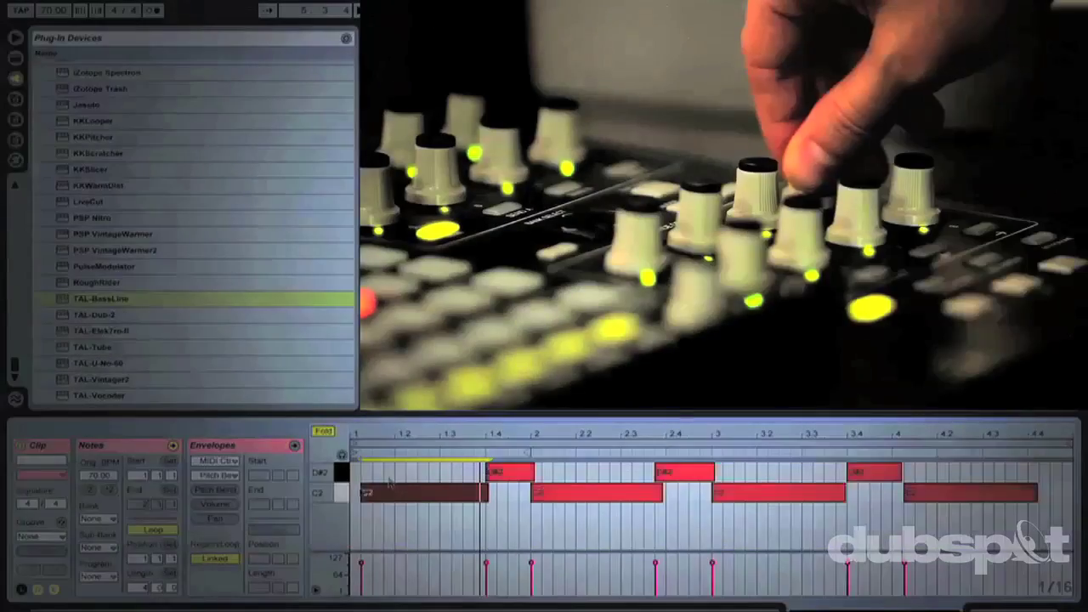